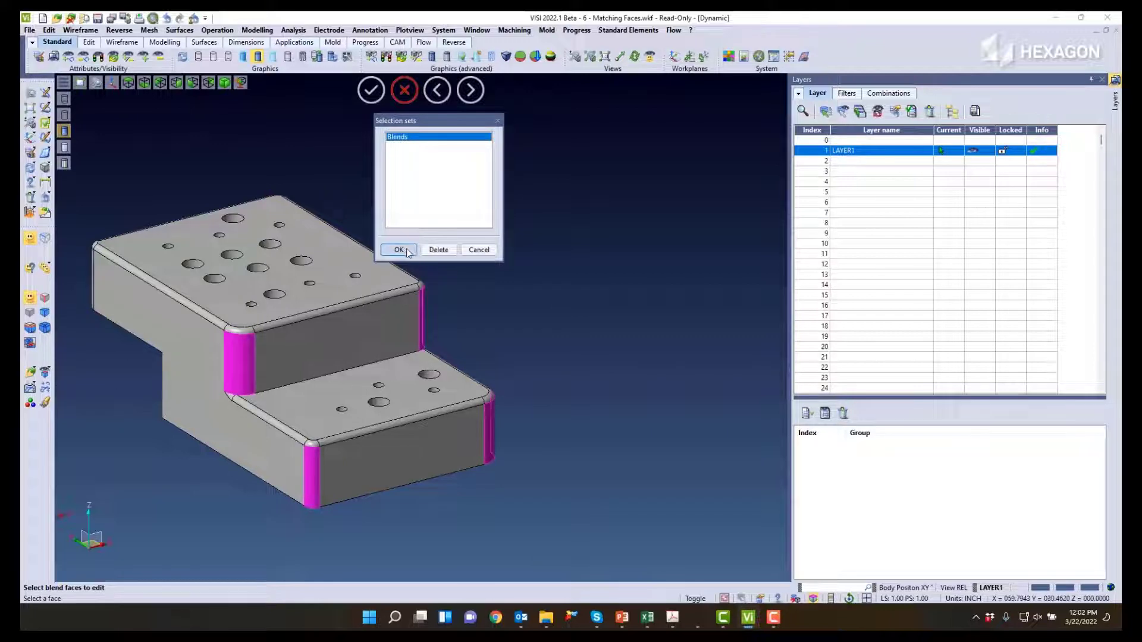
# Step: Recall the saved Blends selection set as the blend faces to edit
pyautogui.click(398, 249)
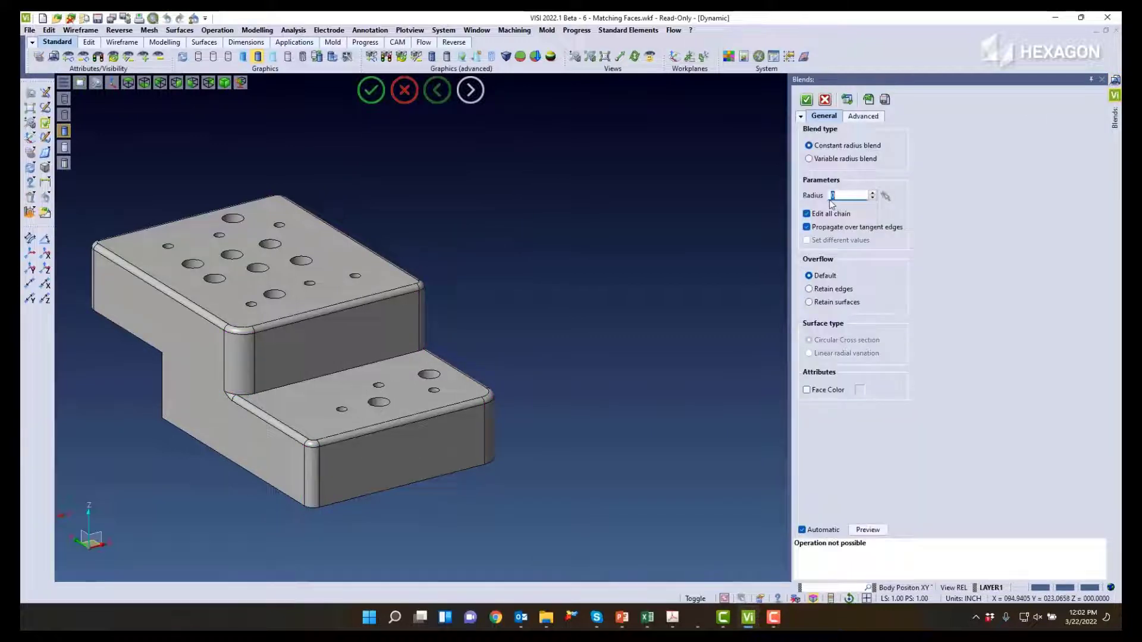
pyautogui.press('Escape')
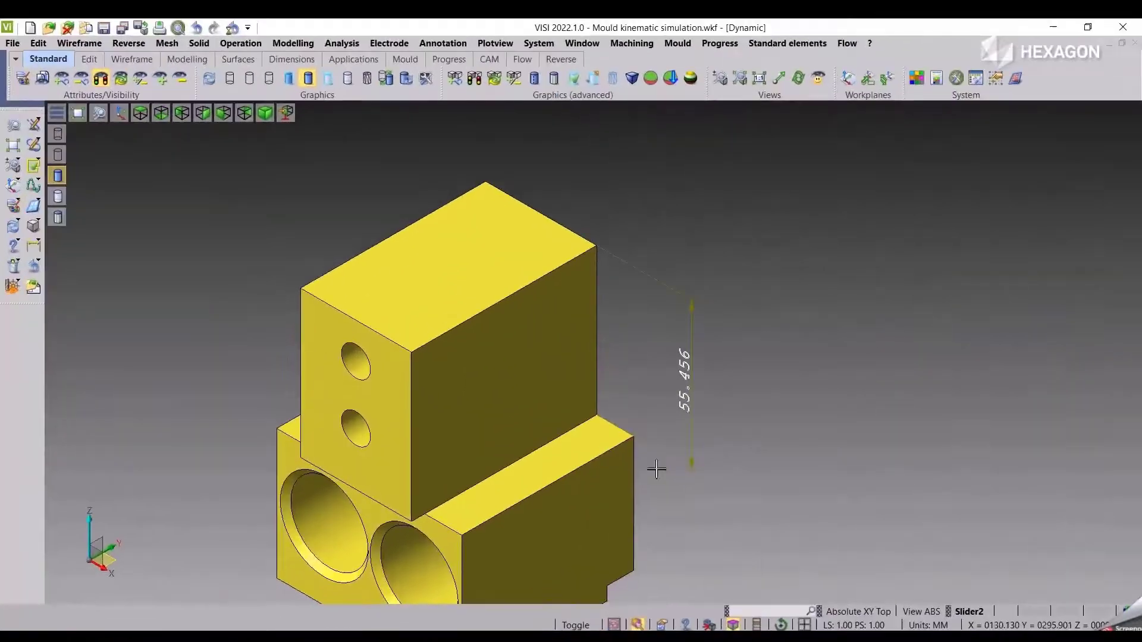
# Step: Move the upper block's top face, using a ruler dimension from the block's lower corner to set its height to 60 mm
pyautogui.click(293, 43)
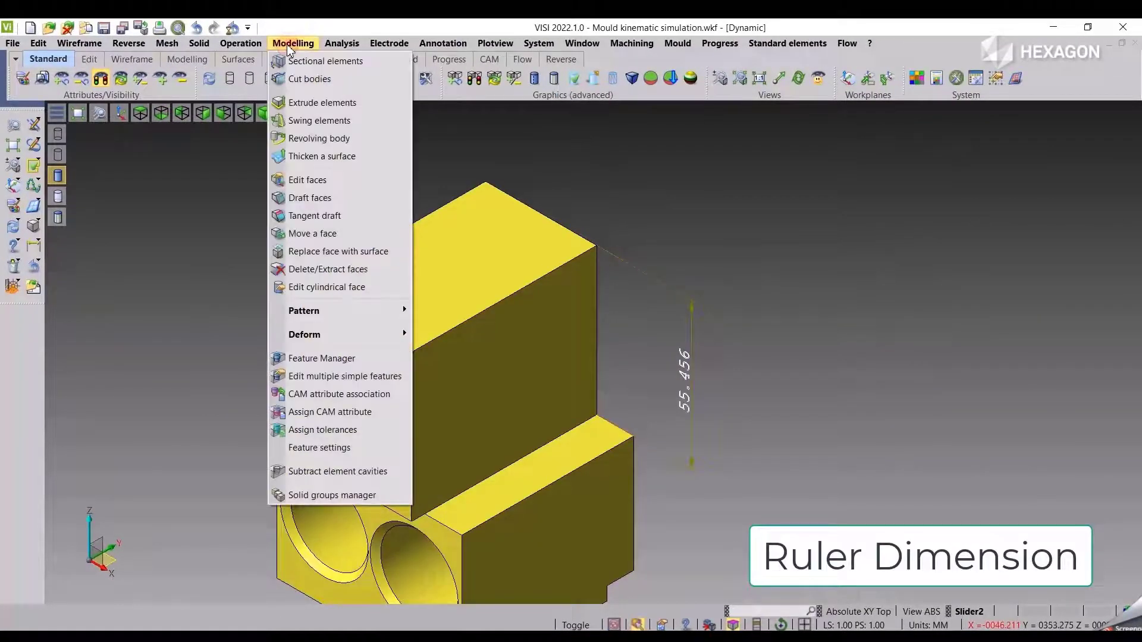
pyautogui.click(312, 234)
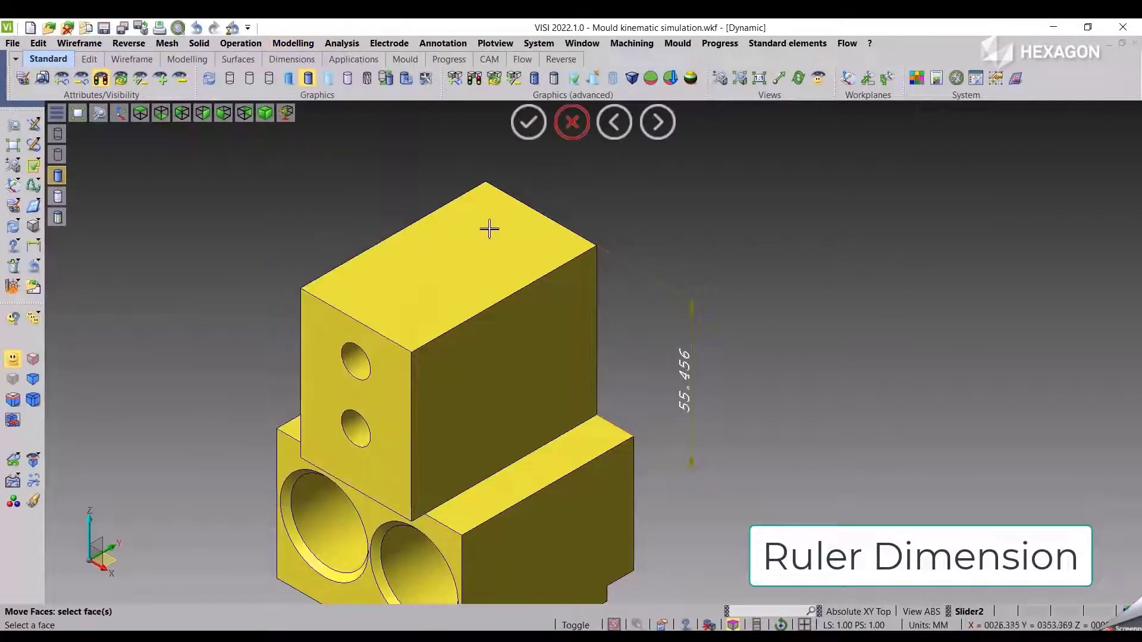
pyautogui.click(439, 256)
pyautogui.moveTo(267, 241)
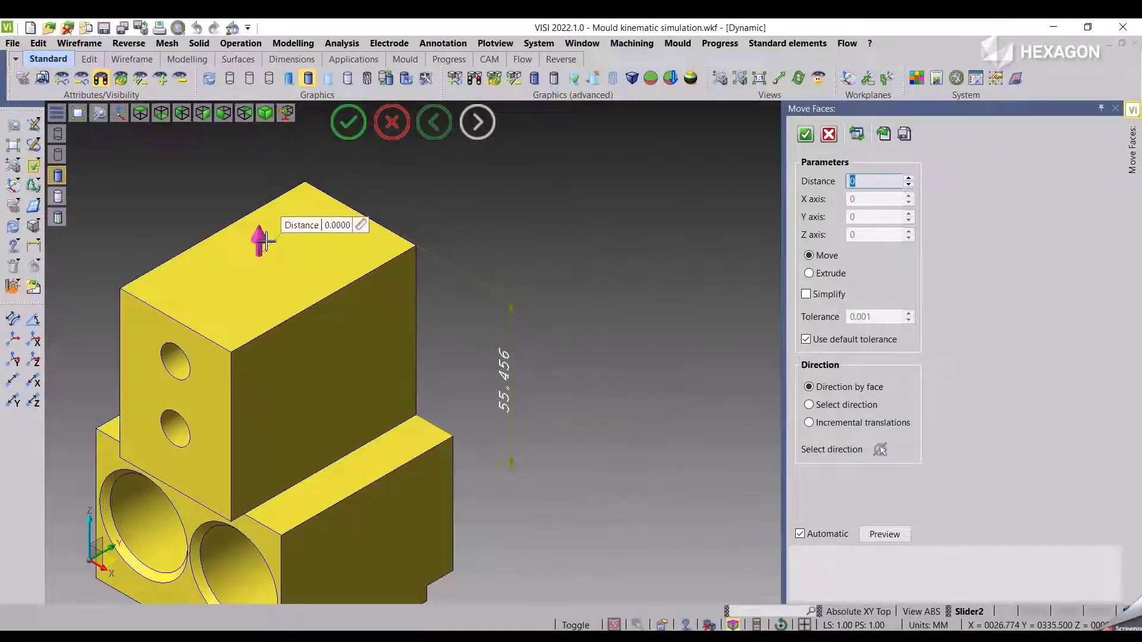
pyautogui.click(360, 227)
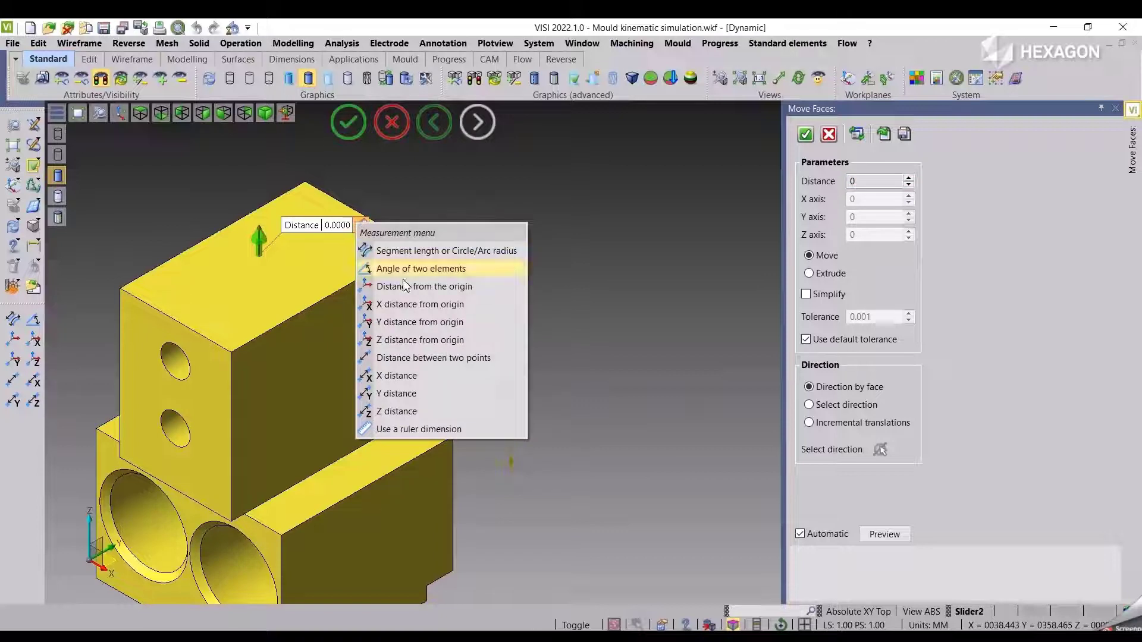
pyautogui.click(398, 433)
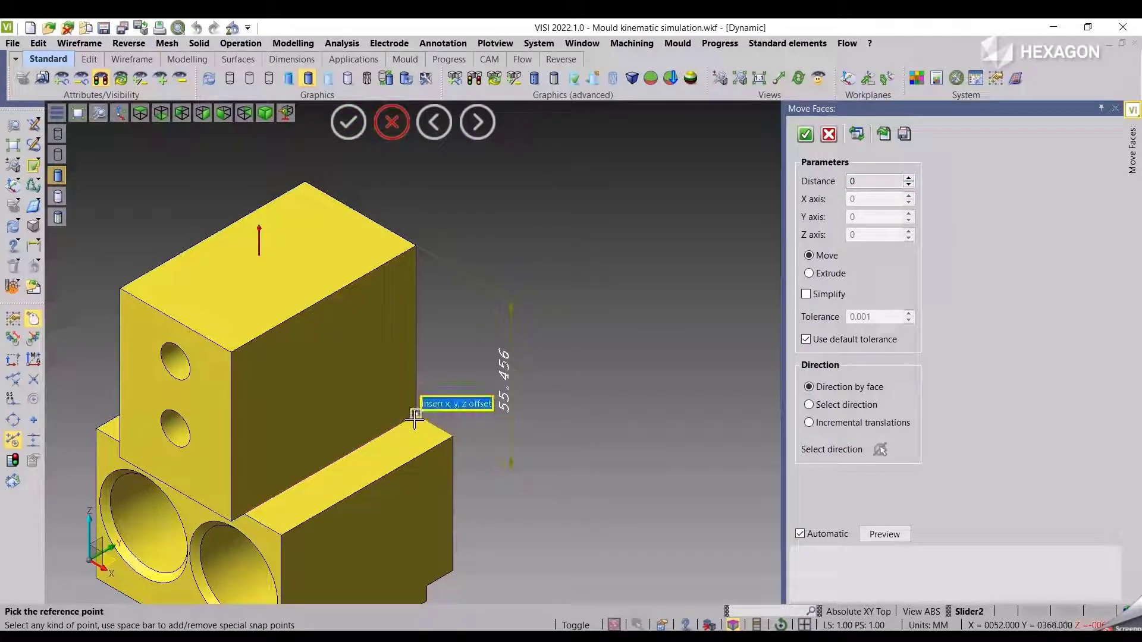
pyautogui.click(414, 419)
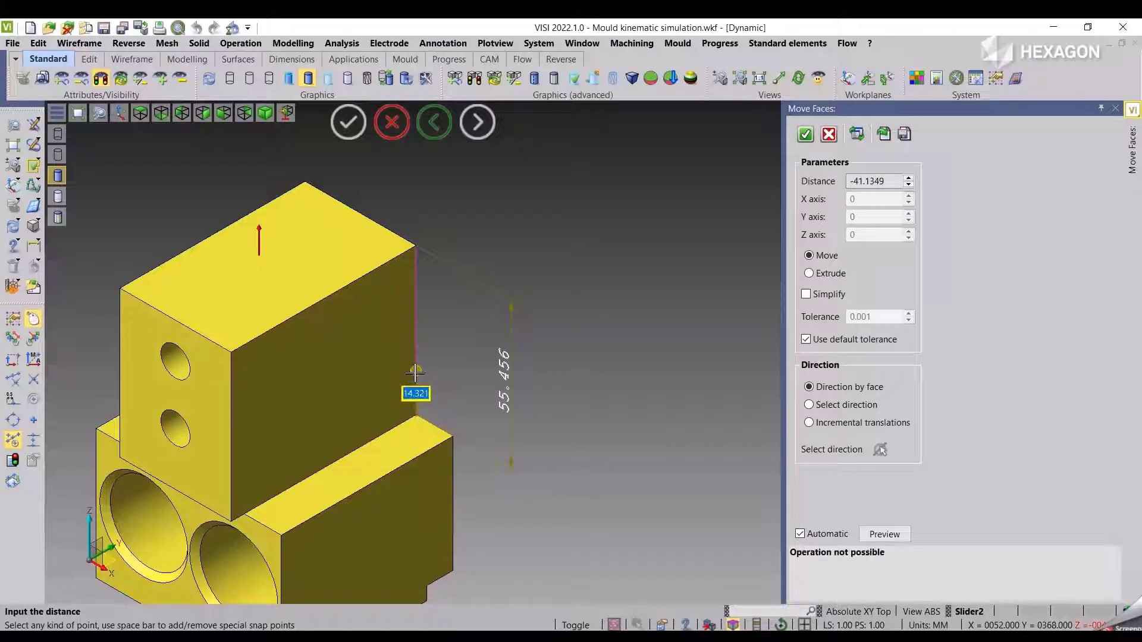
pyautogui.write('6')
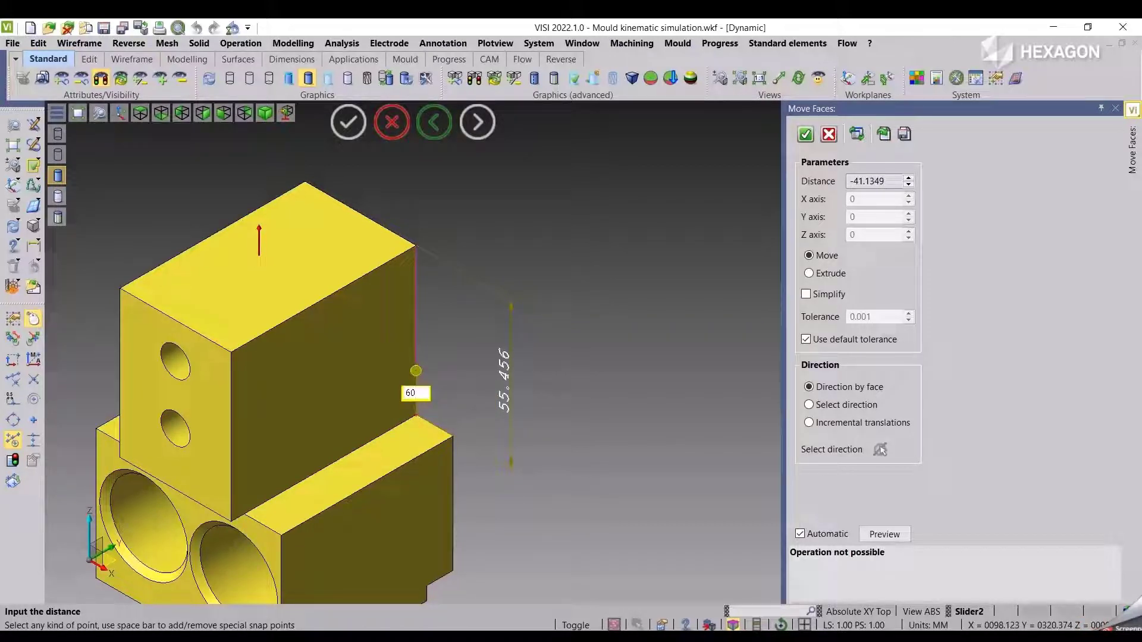
pyautogui.write('0')
pyautogui.press('Return')
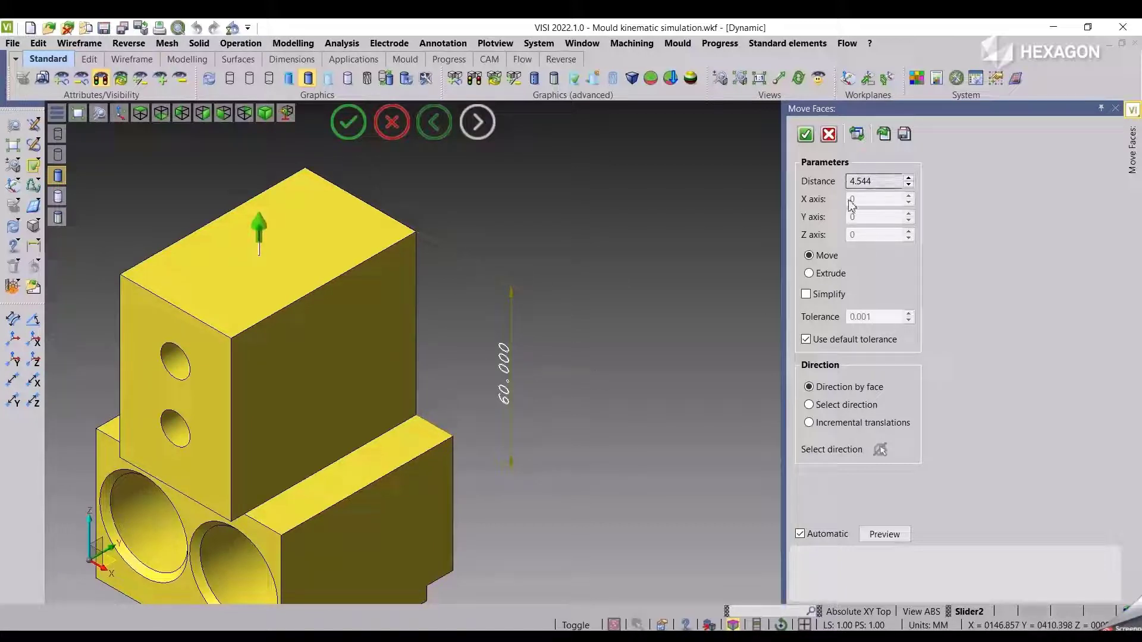
pyautogui.moveTo(263, 215)
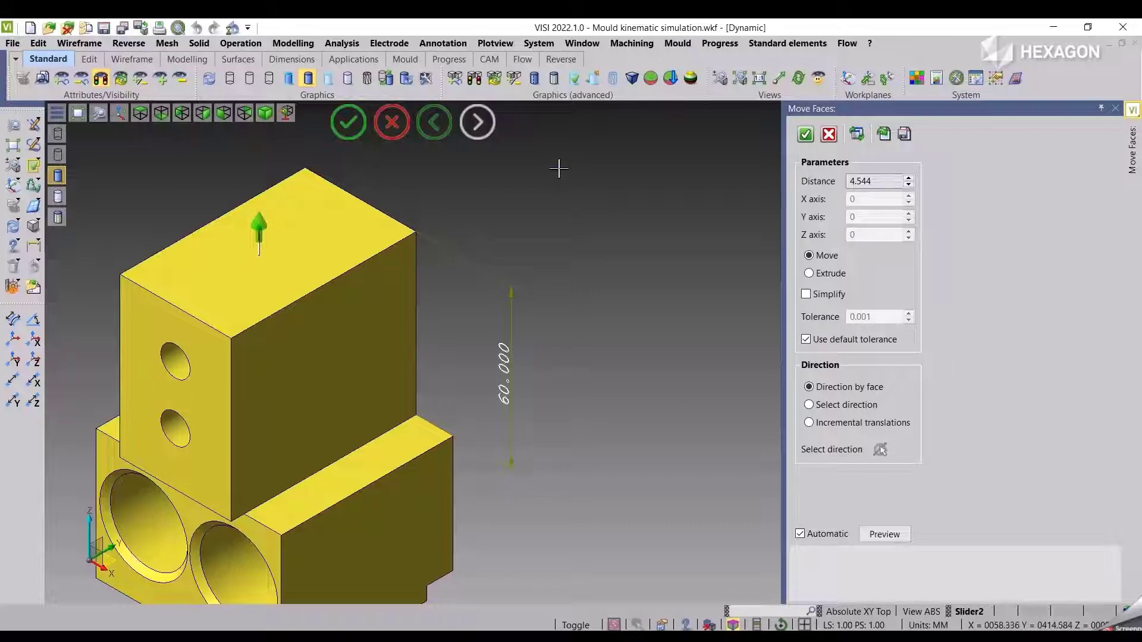
pyautogui.press('Escape')
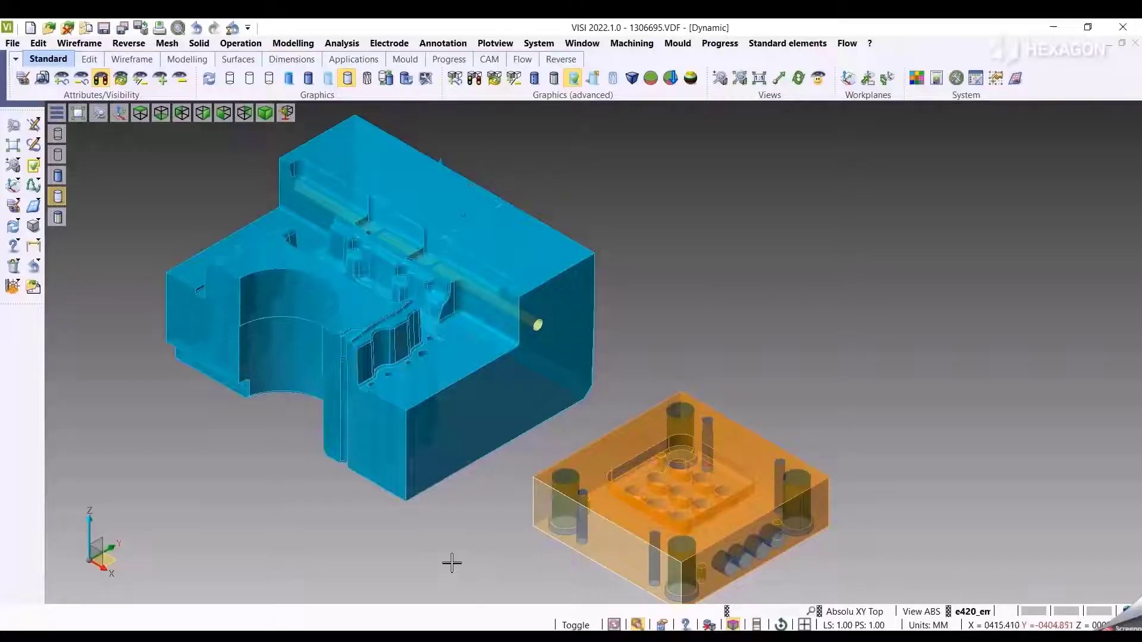
# Step: Start Delete/Extract faces and open the matching faces settings with the Cylinders options expanded
pyautogui.rightClick(169, 443)
pyautogui.click(197, 242)
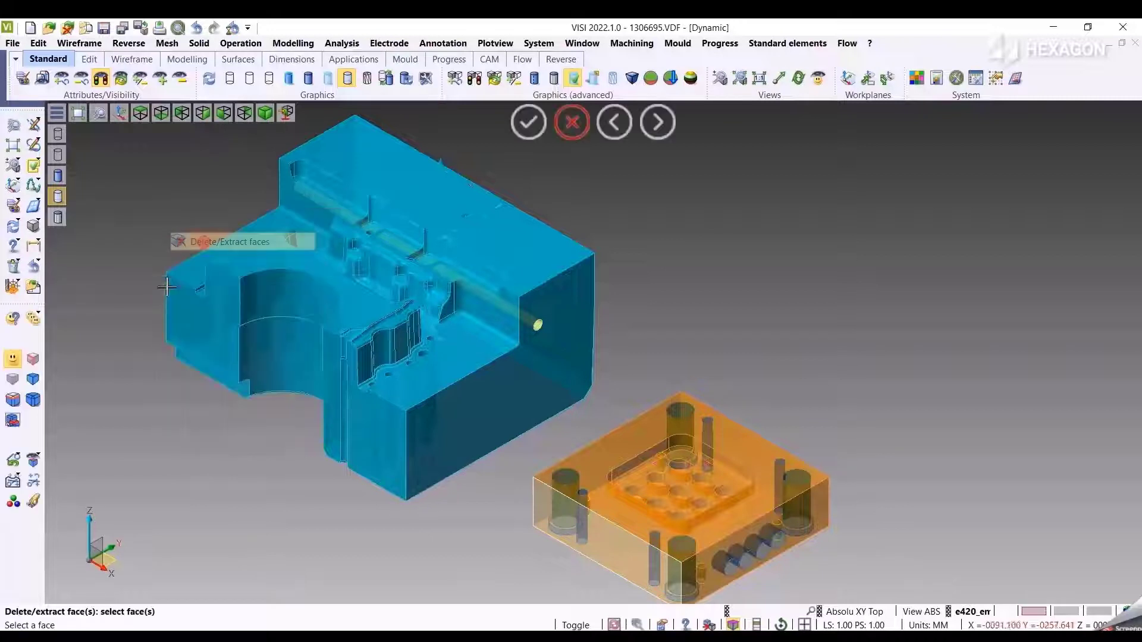
pyautogui.click(33, 320)
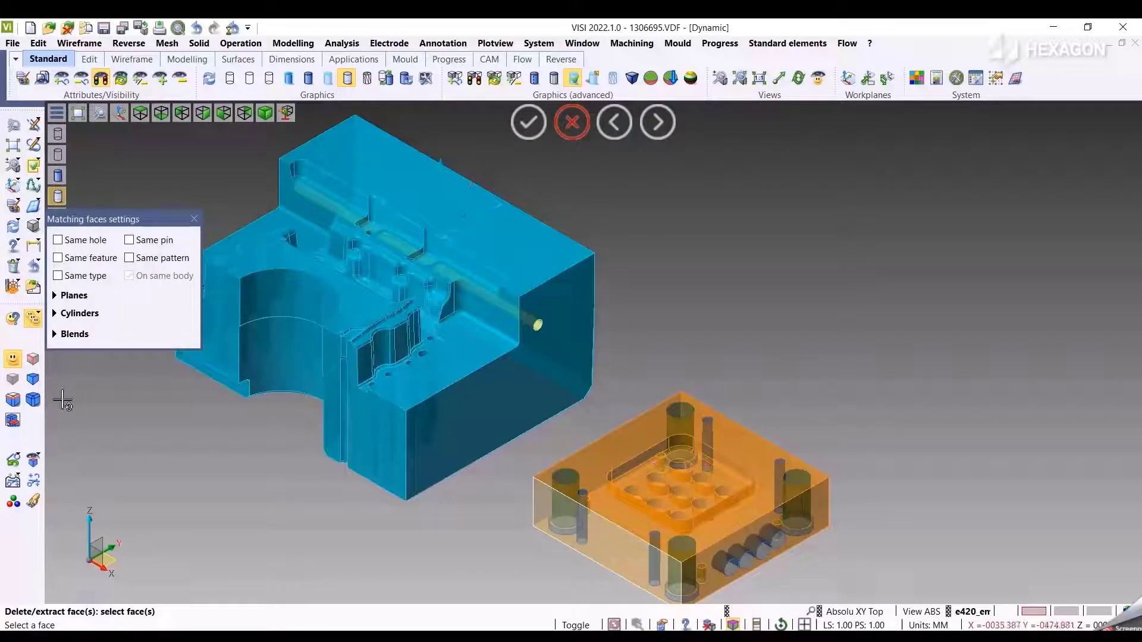
pyautogui.click(74, 295)
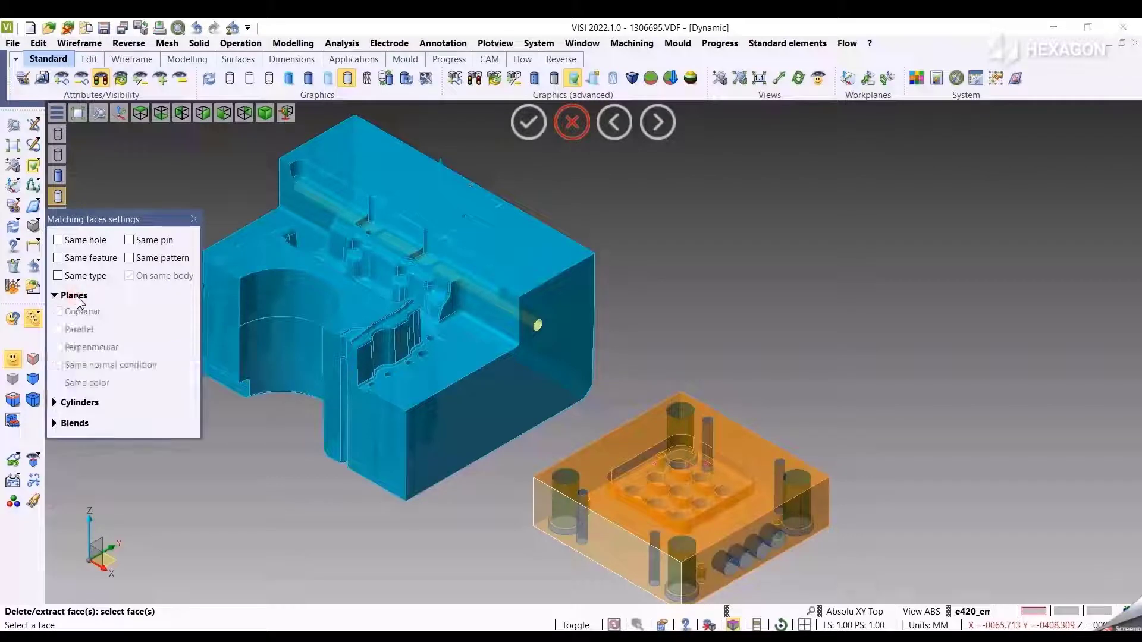
pyautogui.click(77, 297)
pyautogui.click(75, 313)
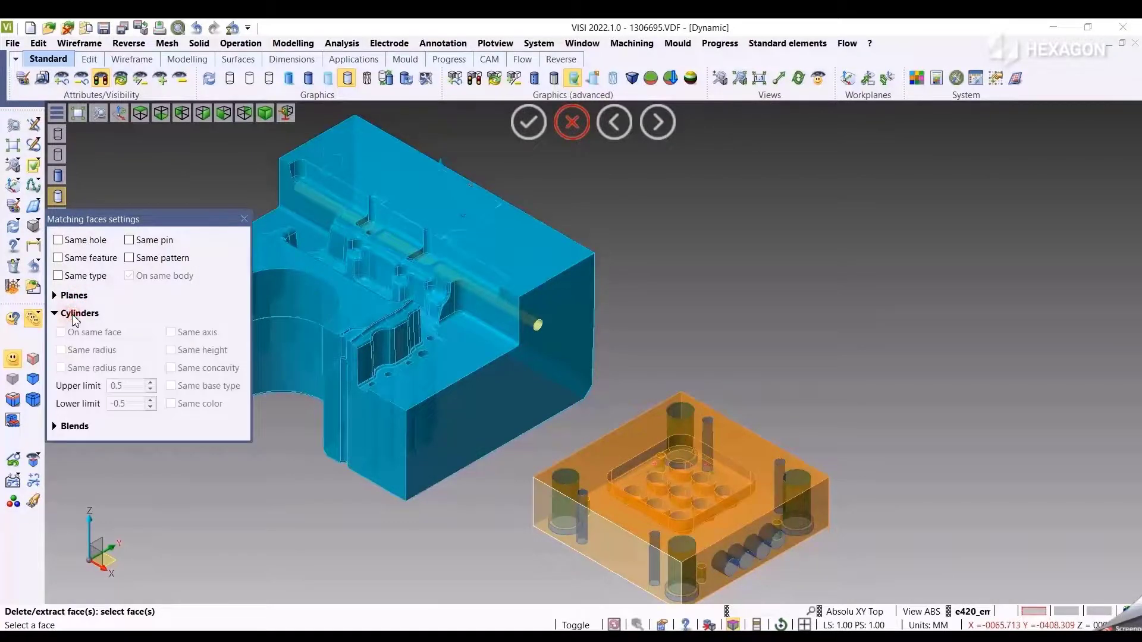
# Step: Enable Same type and Same radius matching and preview it on a small hole beside the blue block's pocket
pyautogui.moveTo(383, 332); pyautogui.dragTo(459, 391, button='middle')
pyautogui.scroll(5, 460, 391)
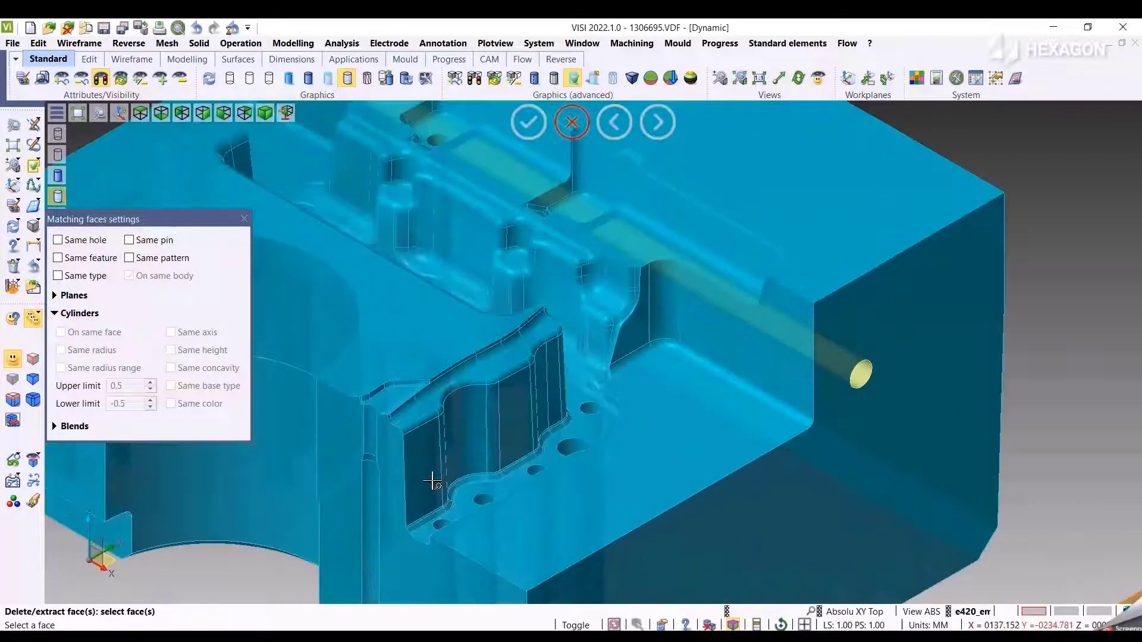
pyautogui.moveTo(255, 539); pyautogui.dragTo(283, 501, button='middle')
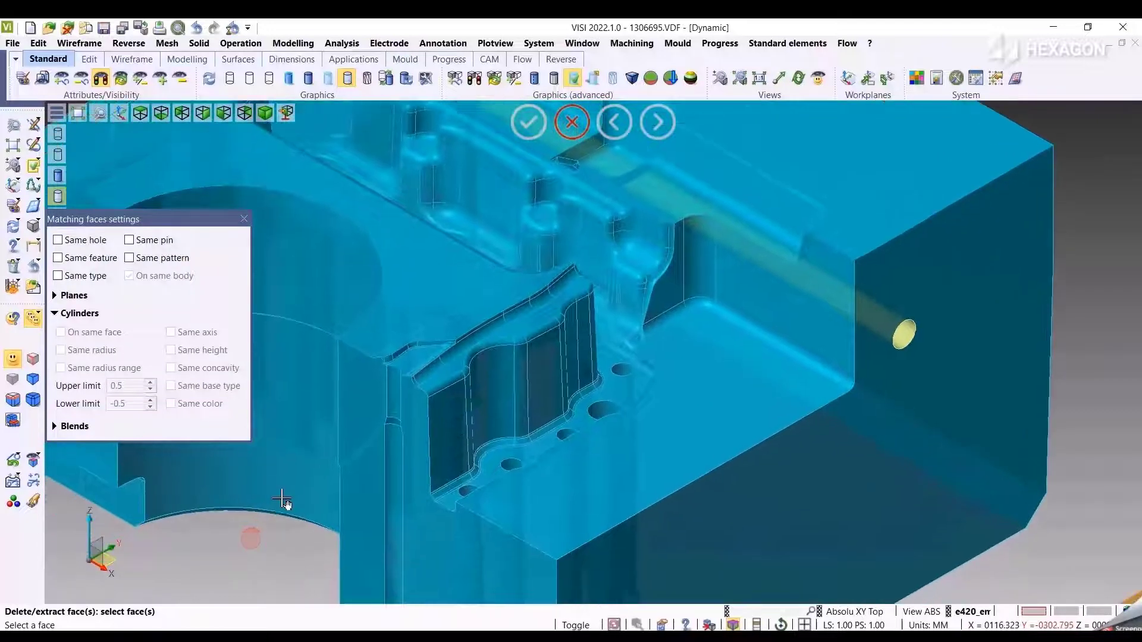
pyautogui.click(83, 277)
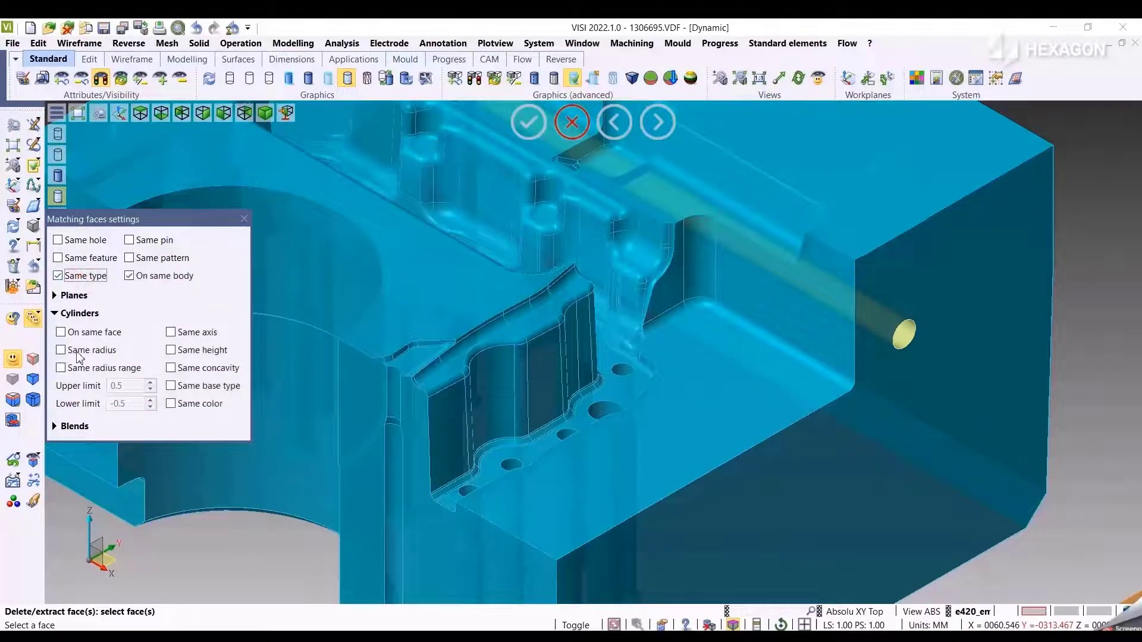
pyautogui.click(80, 352)
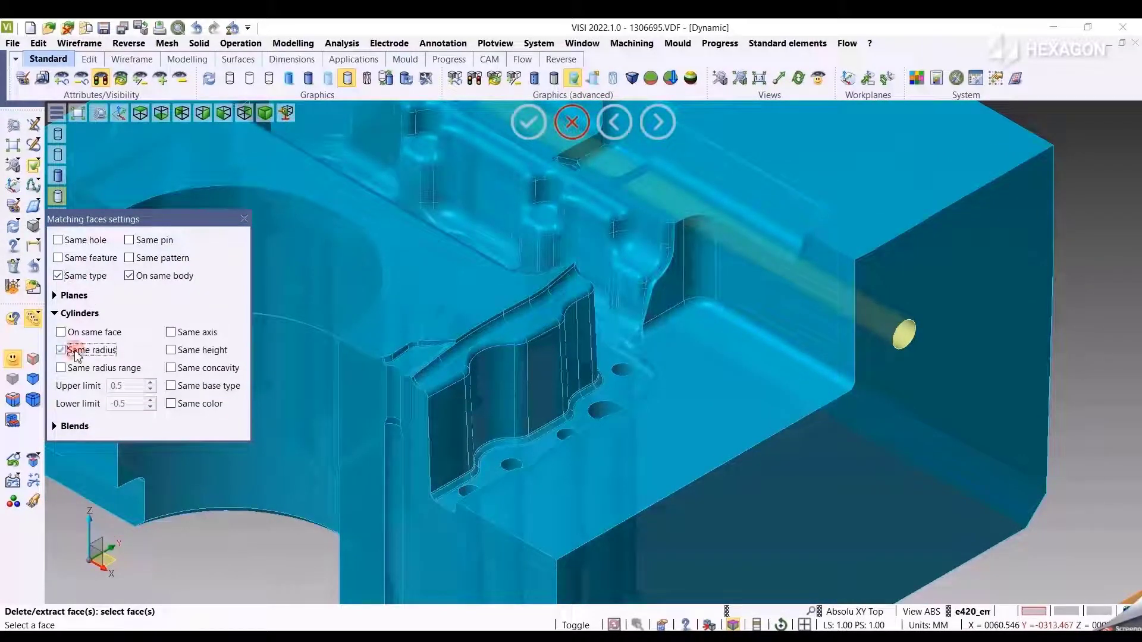
pyautogui.click(511, 462)
pyautogui.middleClick(511, 462)
# Step: Switch the face matching from Same type to Same hole and preview it on the small holes beside the pocket
pyautogui.click(80, 276)
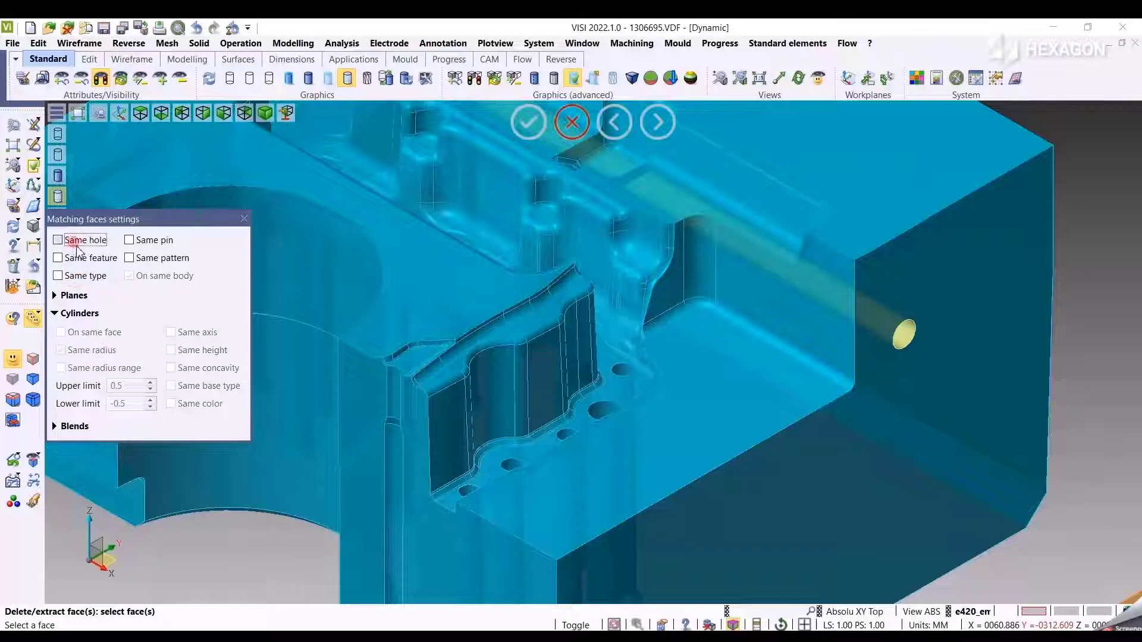
pyautogui.click(80, 240)
pyautogui.click(511, 467)
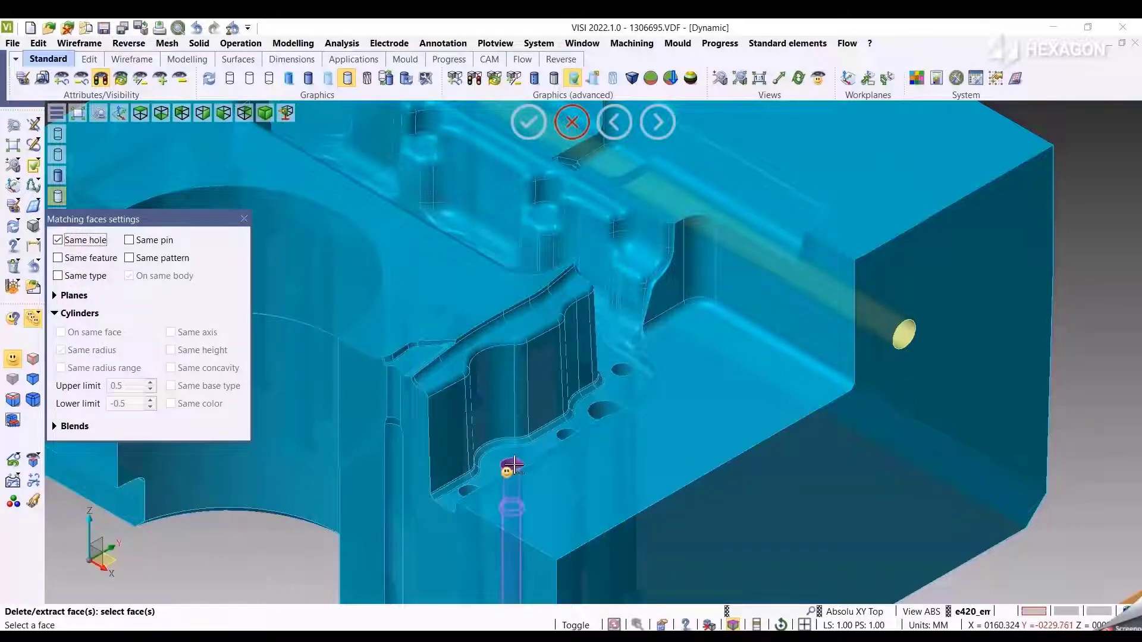
pyautogui.moveTo(512, 467); pyautogui.dragTo(512, 321, button='middle')
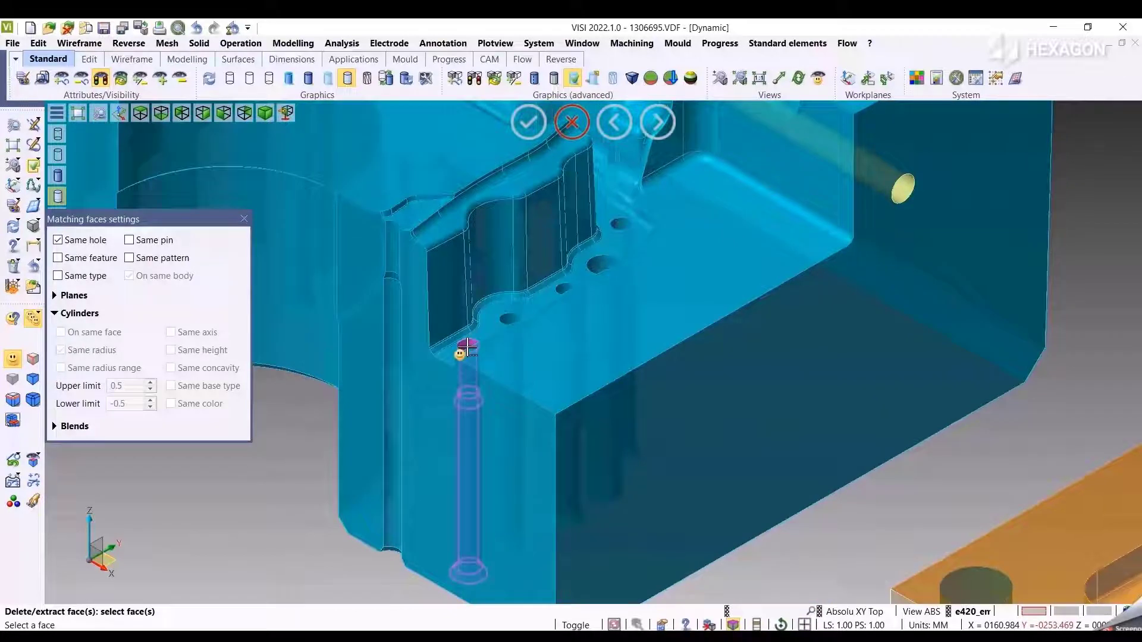
# Step: Toggle Same hole off and back on, and combine it with Same type and Same radius matching
pyautogui.click(80, 241)
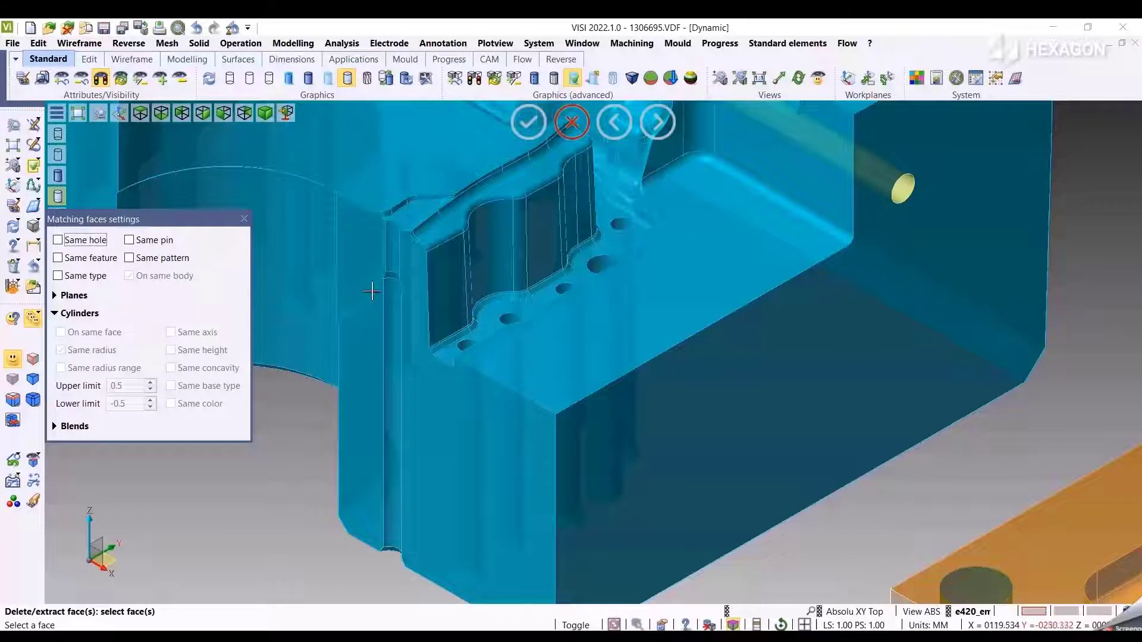
pyautogui.click(70, 241)
pyautogui.click(77, 278)
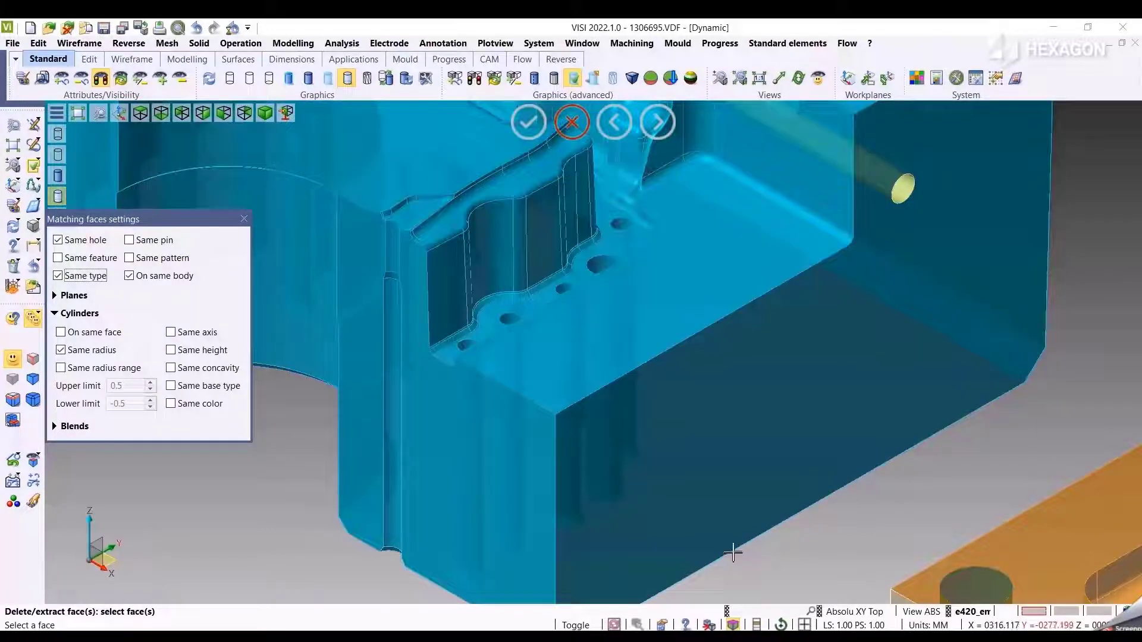
# Step: Replace Same hole and Same type with Same feature matching for the orange plate's circular pockets
pyautogui.moveTo(733, 551); pyautogui.dragTo(479, 385, button='middle')
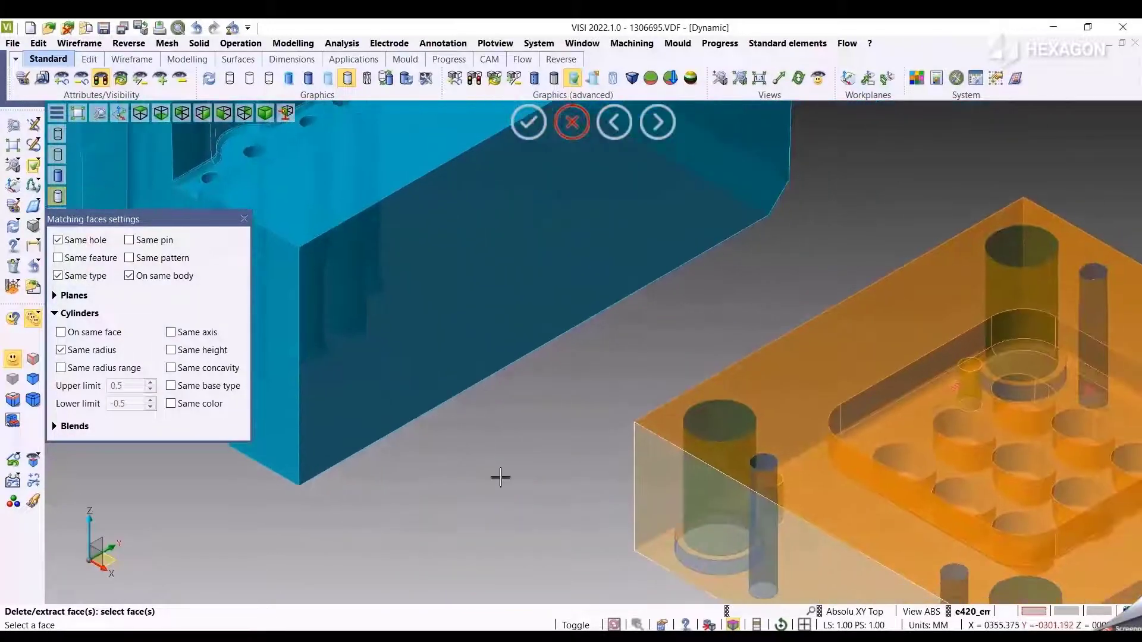
pyautogui.moveTo(549, 544); pyautogui.dragTo(230, 451, button='middle')
pyautogui.moveTo(690, 499); pyautogui.dragTo(555, 537, button='middle')
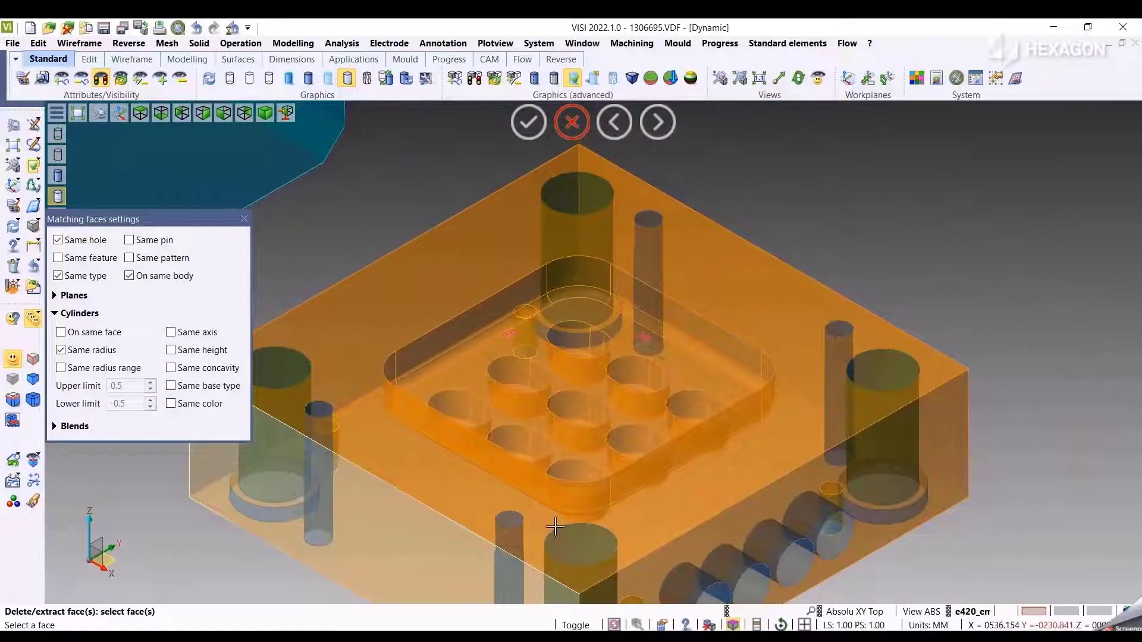
pyautogui.scroll(4, 505, 484)
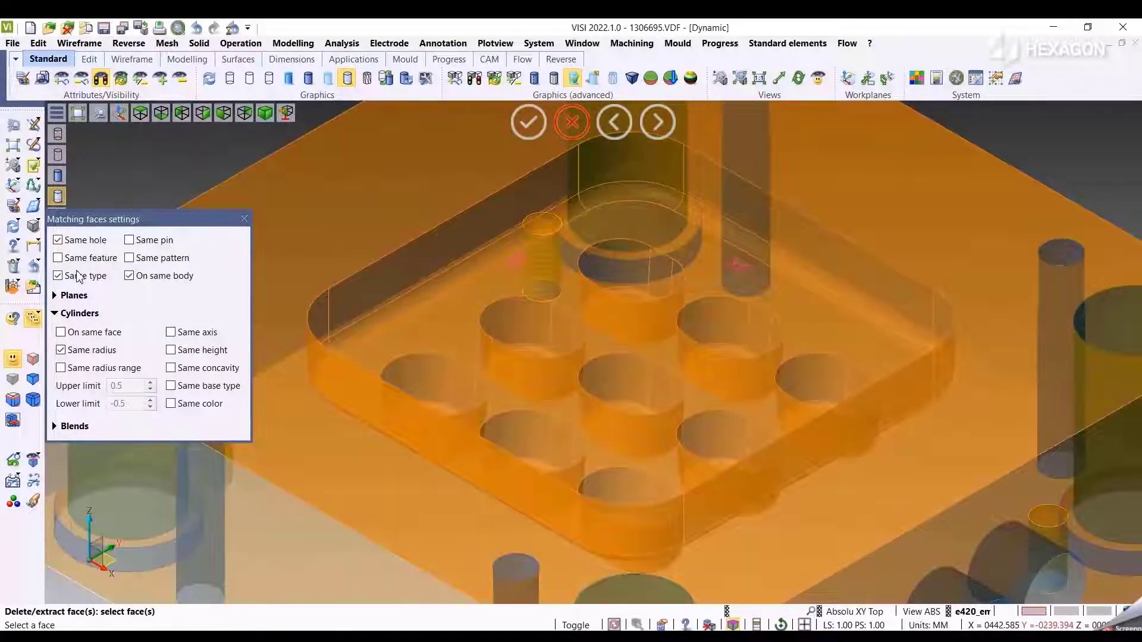
pyautogui.click(79, 276)
pyautogui.click(78, 241)
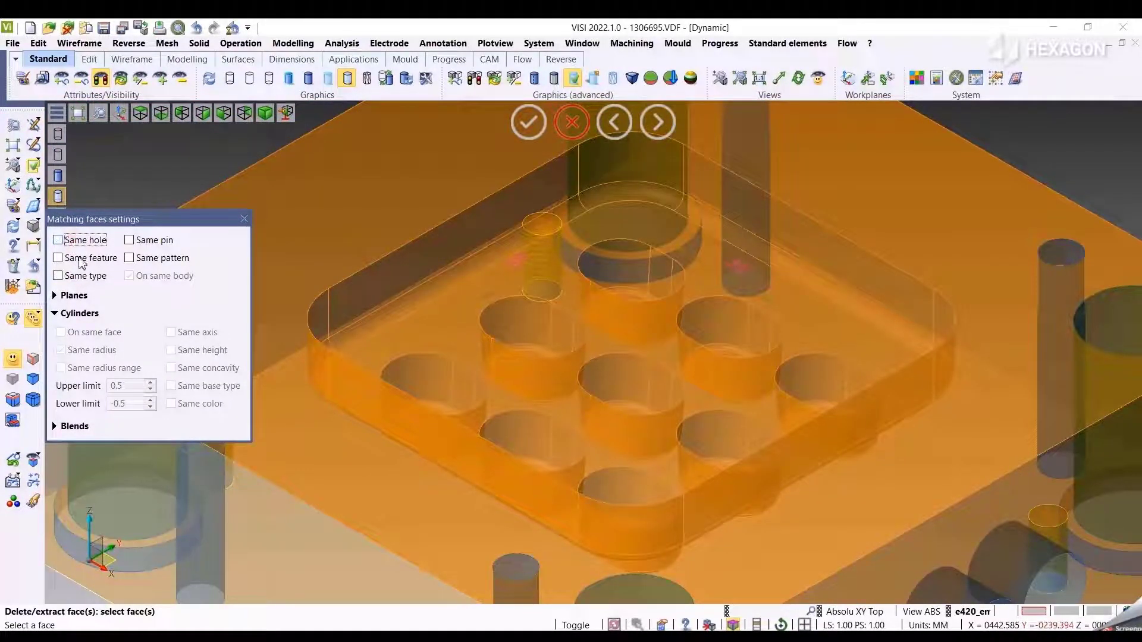
pyautogui.click(80, 261)
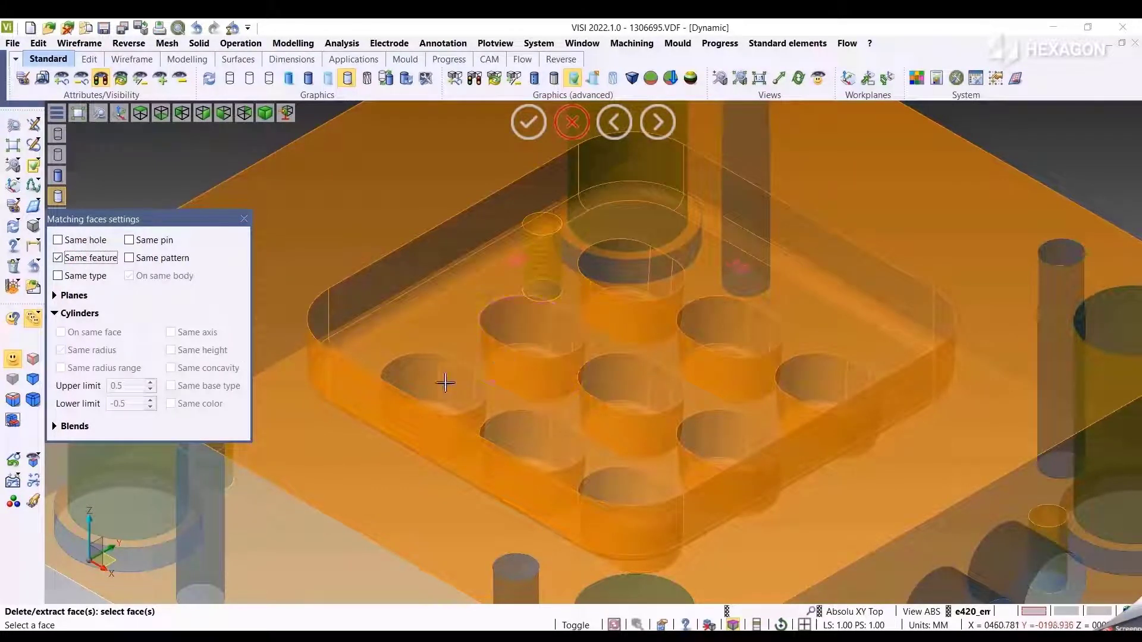
# Step: Compare a circular pocket's face selection with Same feature off and on, and choose Same pattern matching
pyautogui.click(80, 259)
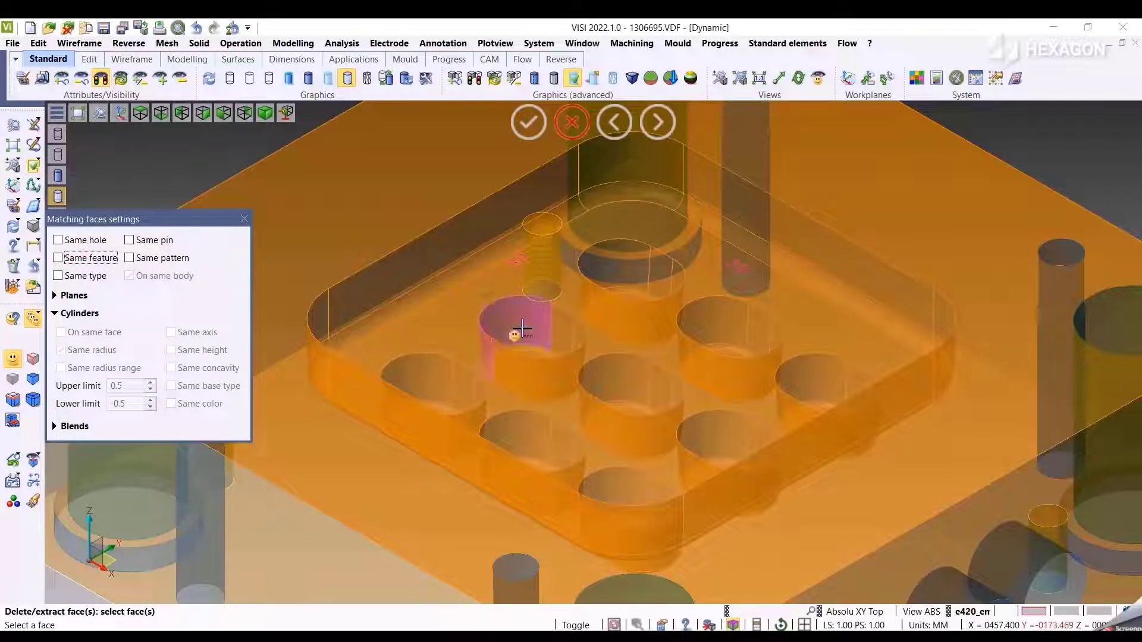
pyautogui.click(77, 260)
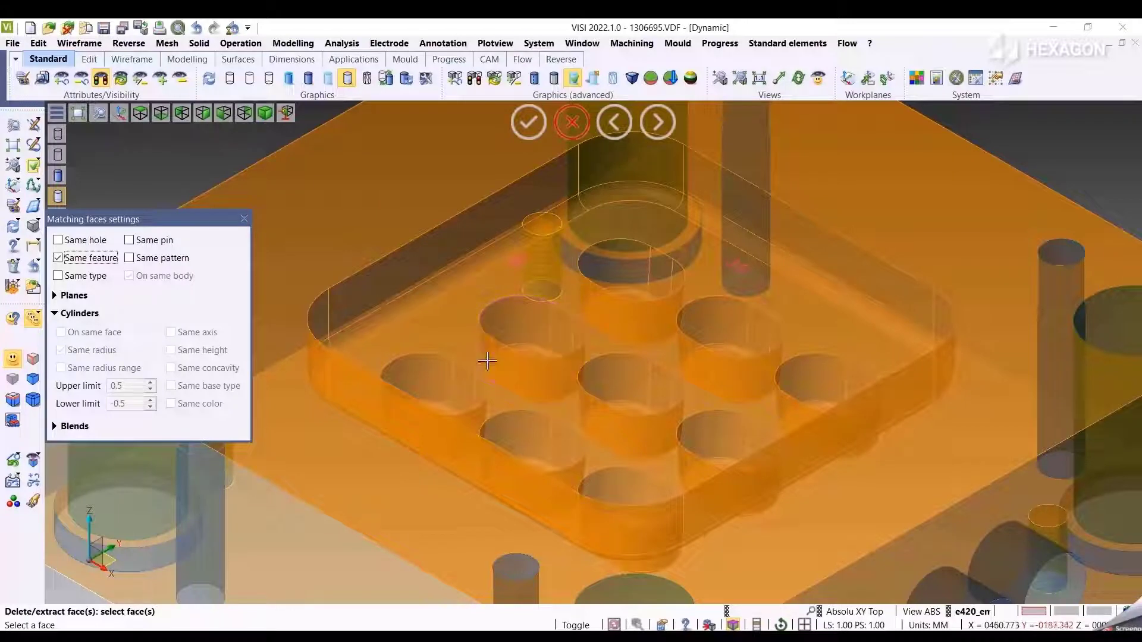
pyautogui.click(154, 260)
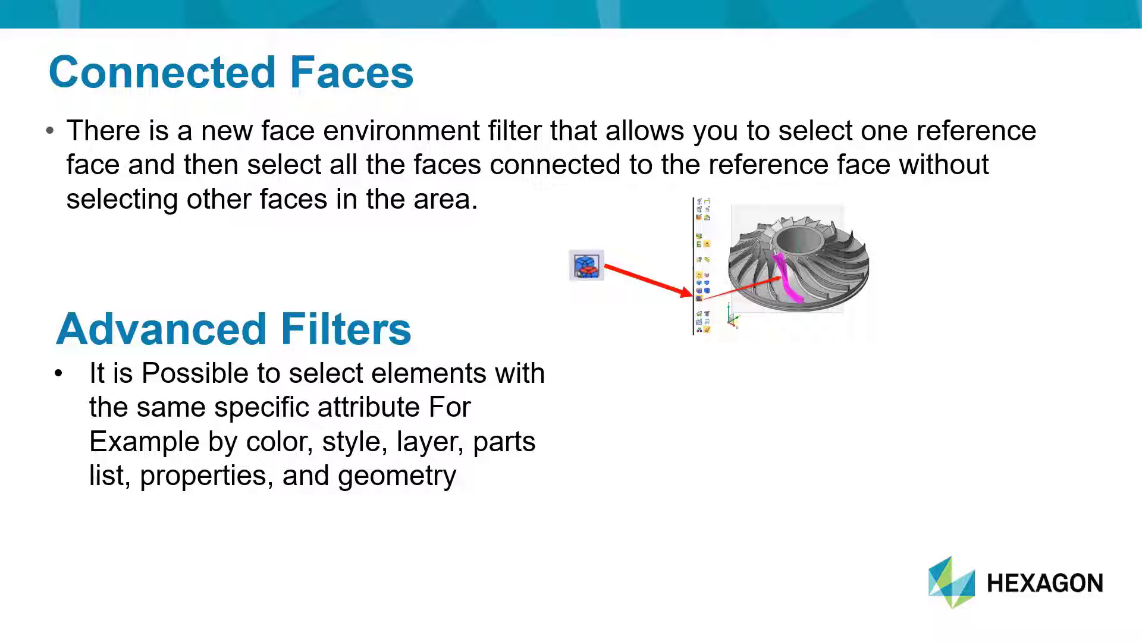
pyautogui.press('Right')
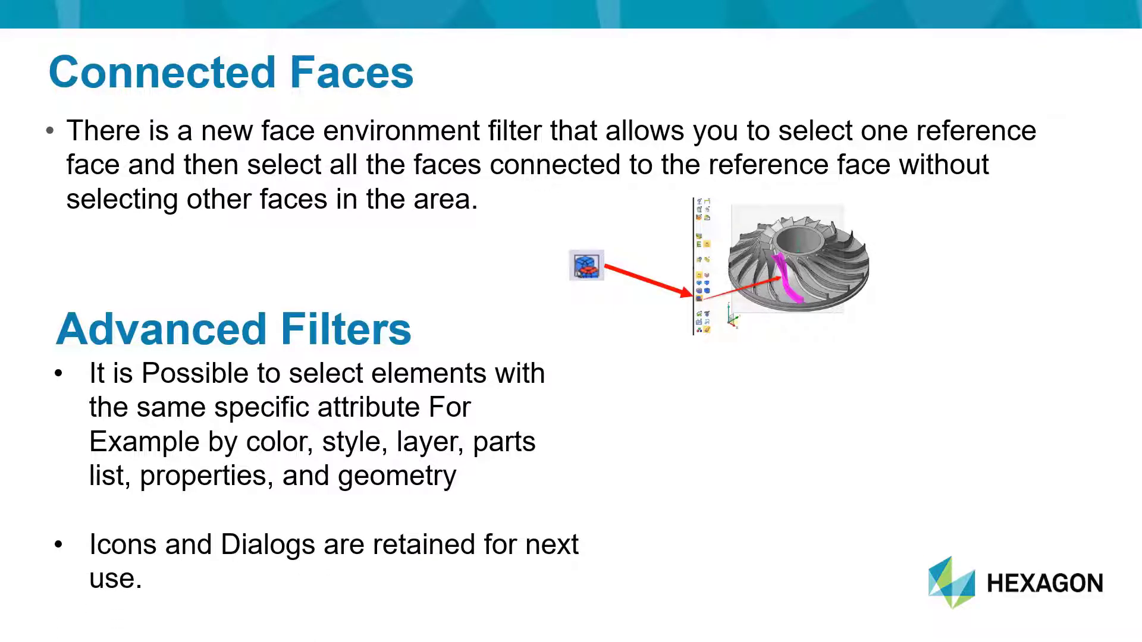
pyautogui.press('Right')
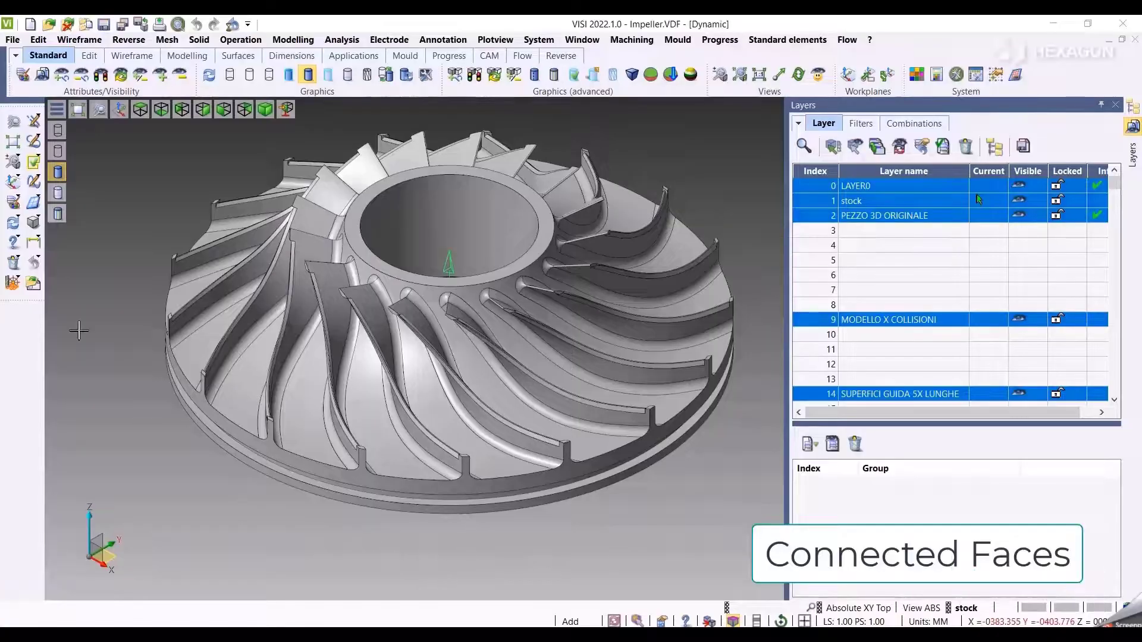
# Step: Start a face attribute change and use connected face selection to select all faces of two front impeller blades
pyautogui.click(14, 202)
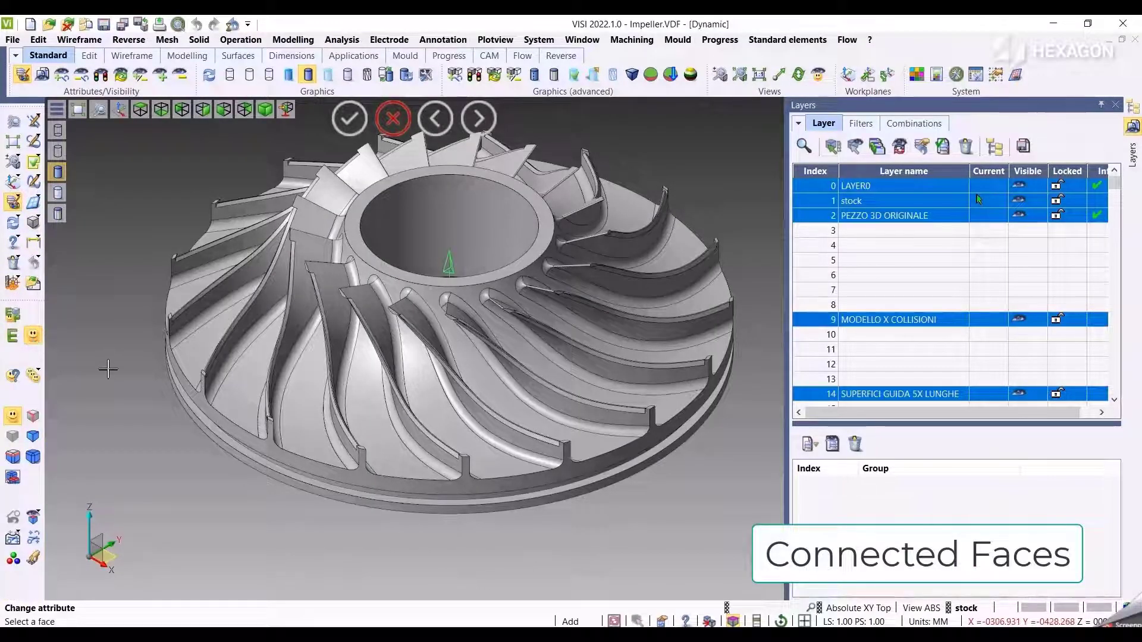
pyautogui.moveTo(114, 381); pyautogui.dragTo(136, 446, button='middle')
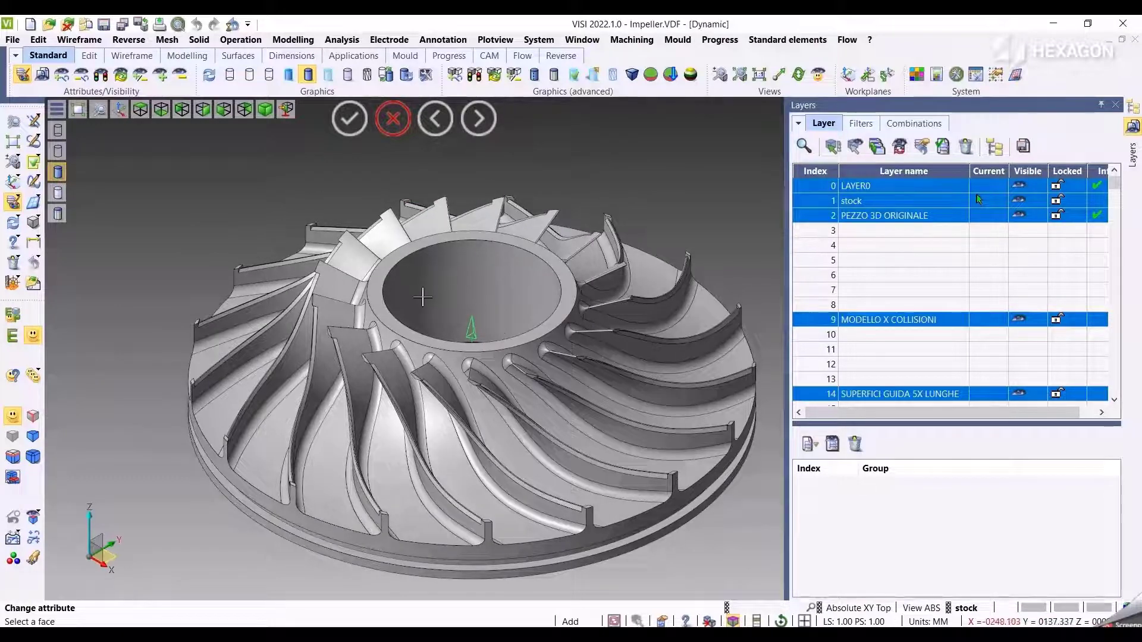
pyautogui.moveTo(419, 295); pyautogui.dragTo(467, 320)
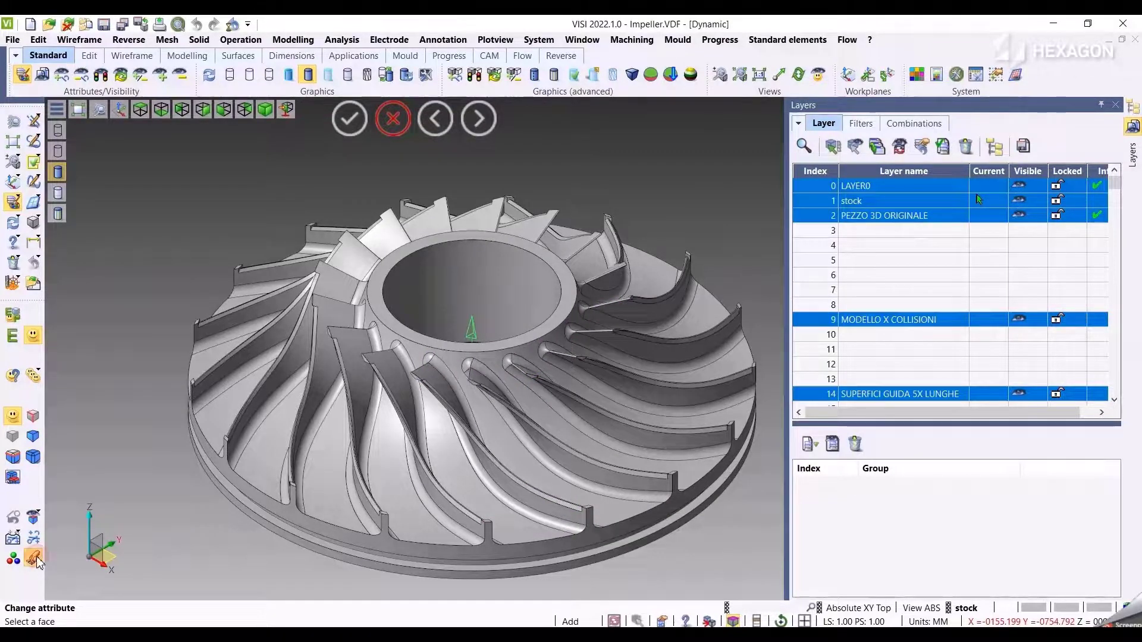
pyautogui.click(476, 385)
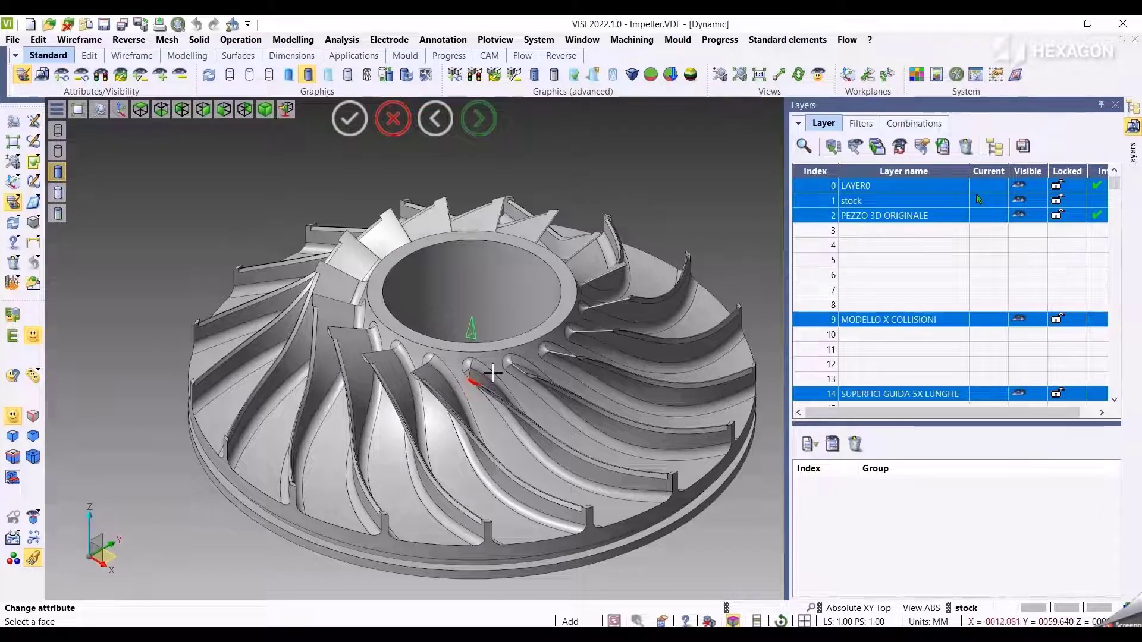
pyautogui.click(13, 478)
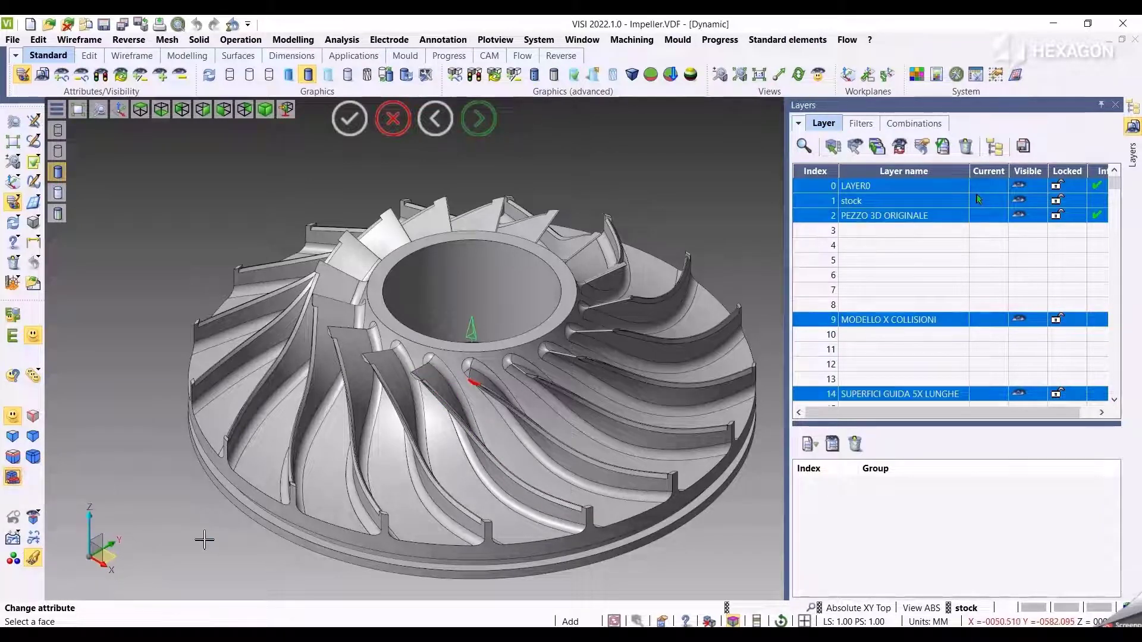
pyautogui.moveTo(405, 279); pyautogui.dragTo(464, 321)
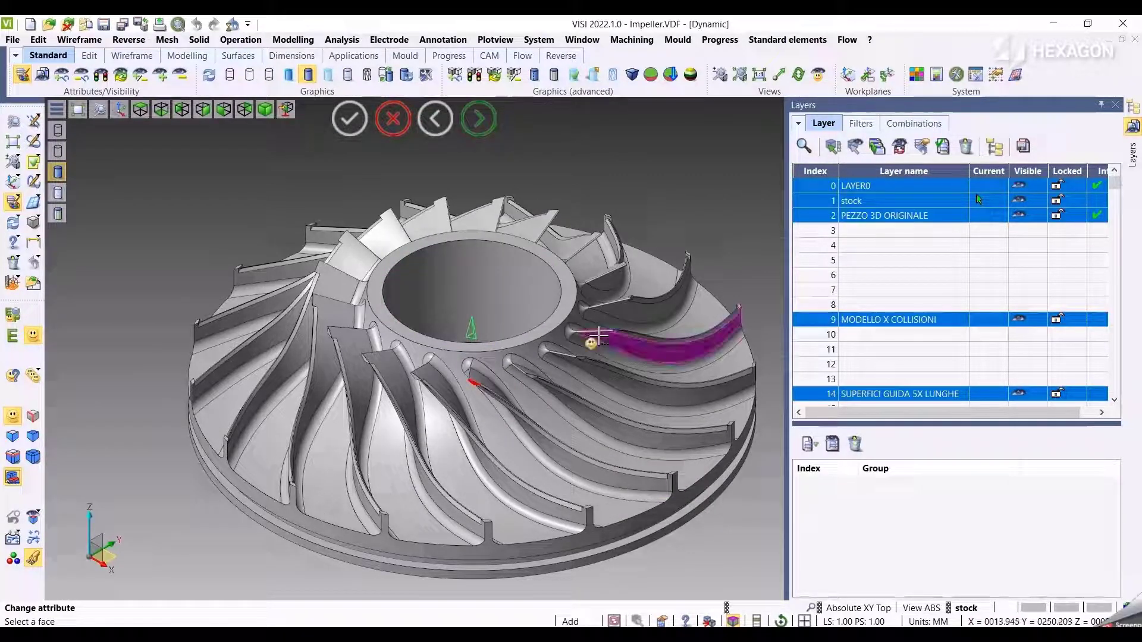
pyautogui.click(565, 362)
pyautogui.moveTo(447, 318); pyautogui.dragTo(784, 534)
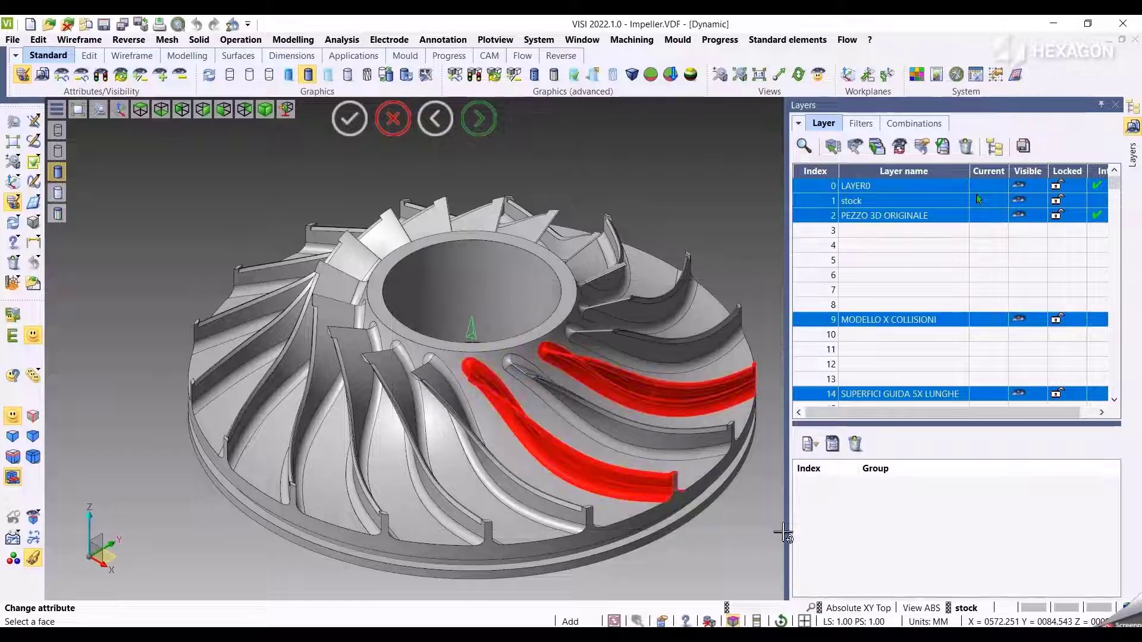
# Step: Colour the selected blade faces light red and apply the attribute change
pyautogui.rightClick(146, 221)
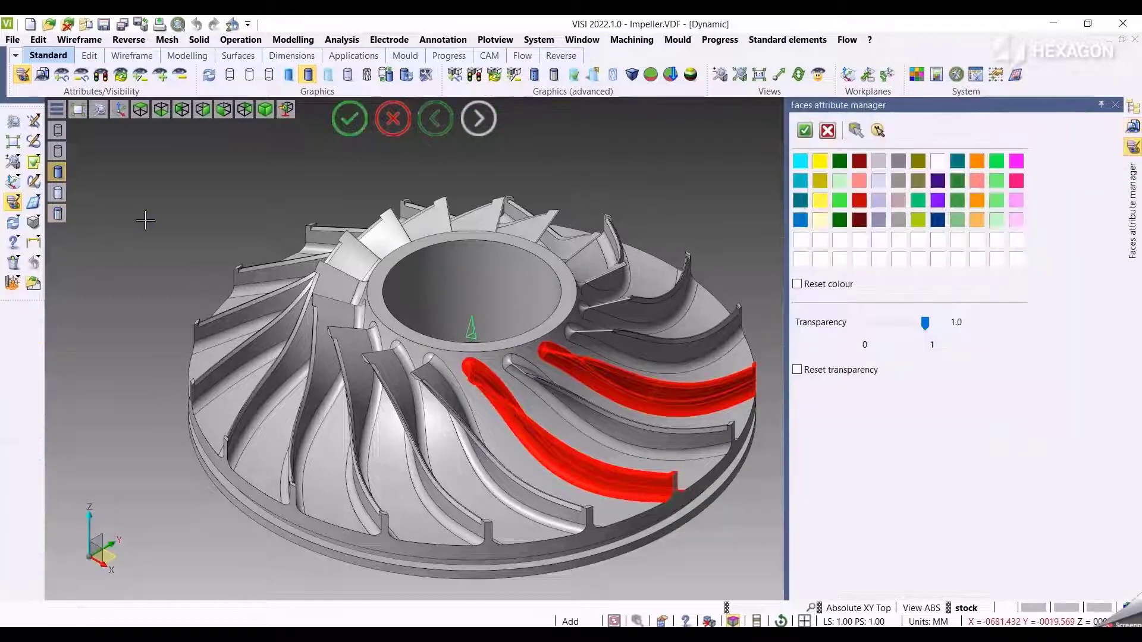
pyautogui.click(986, 183)
pyautogui.rightClick(730, 185)
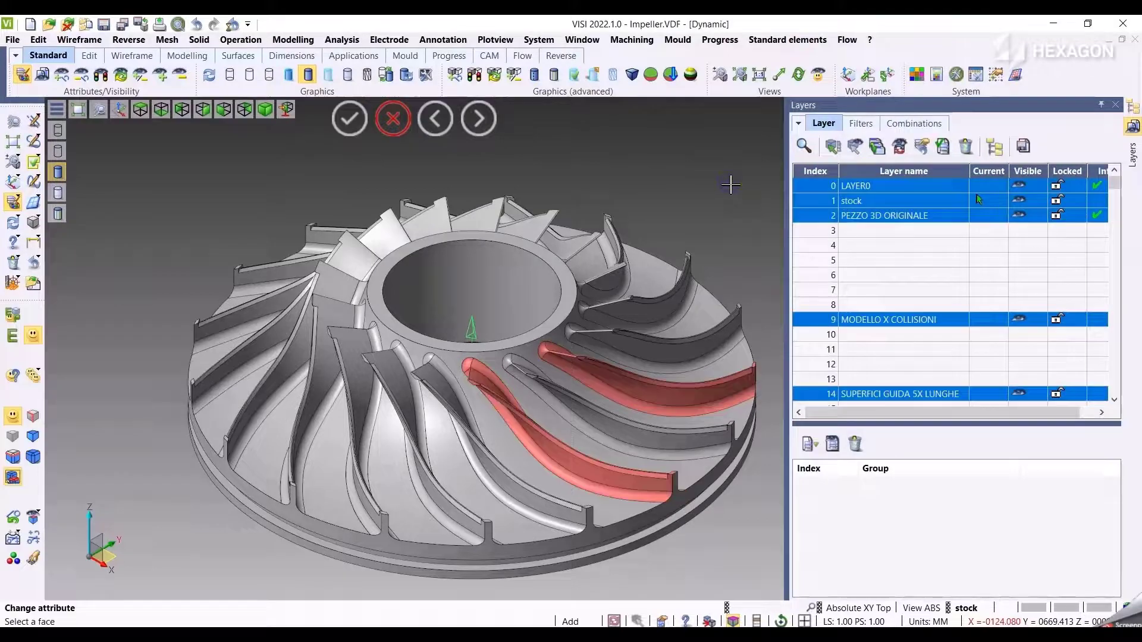
pyautogui.moveTo(733, 183); pyautogui.dragTo(692, 194, button='middle')
pyautogui.press('Home')
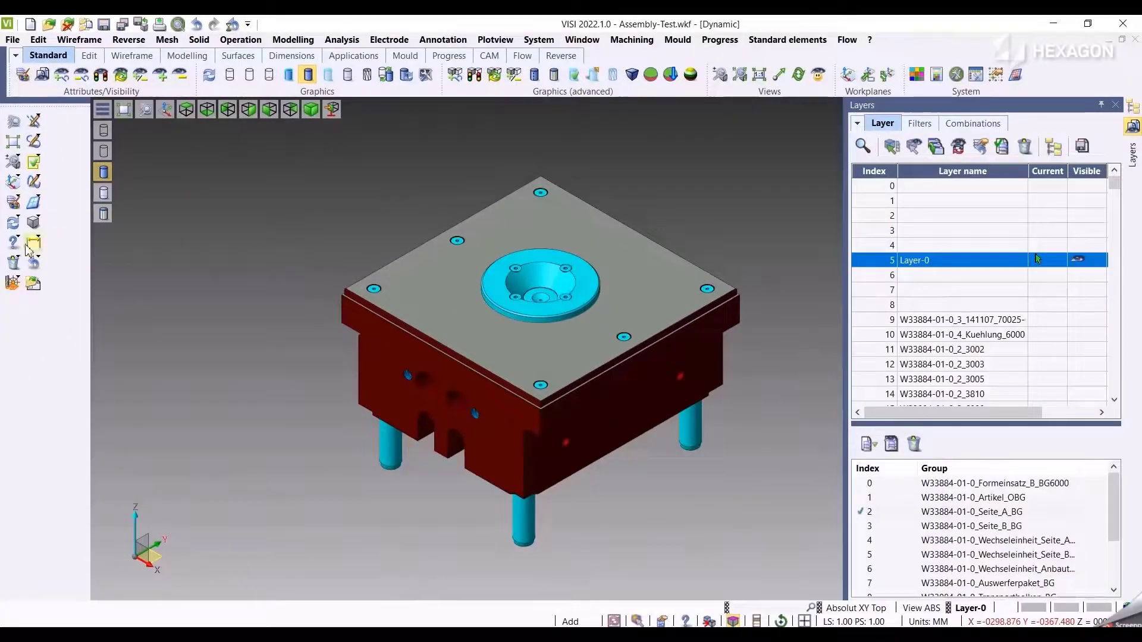
# Step: Start changing attributes in the mould assembly with element selection and display the Advanced filters
pyautogui.click(17, 208)
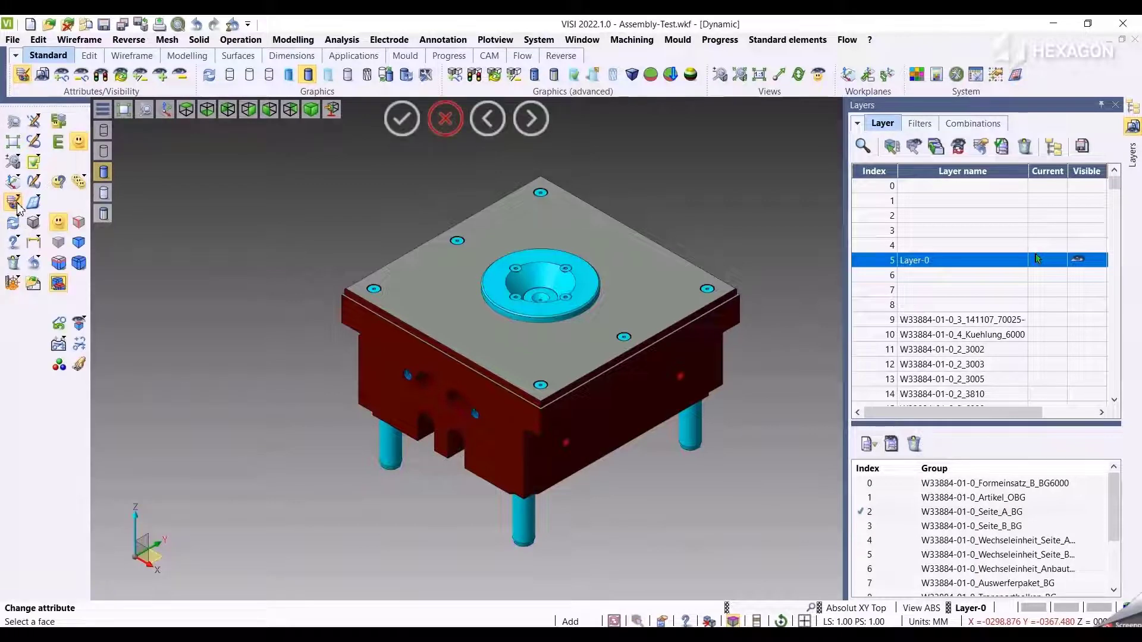
pyautogui.click(59, 143)
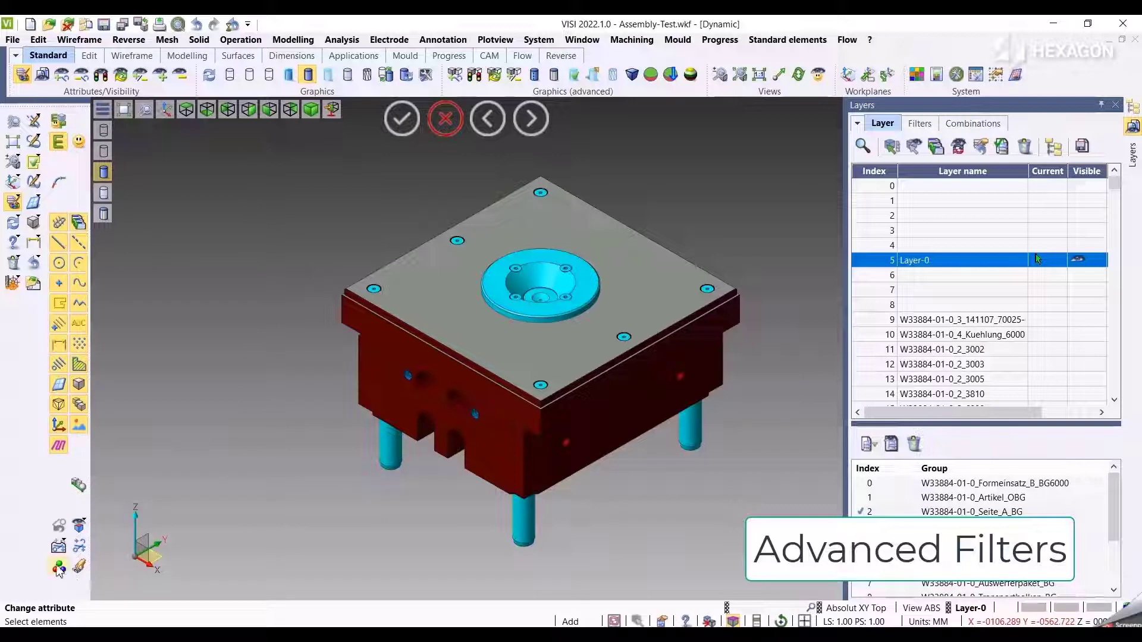
pyautogui.click(58, 567)
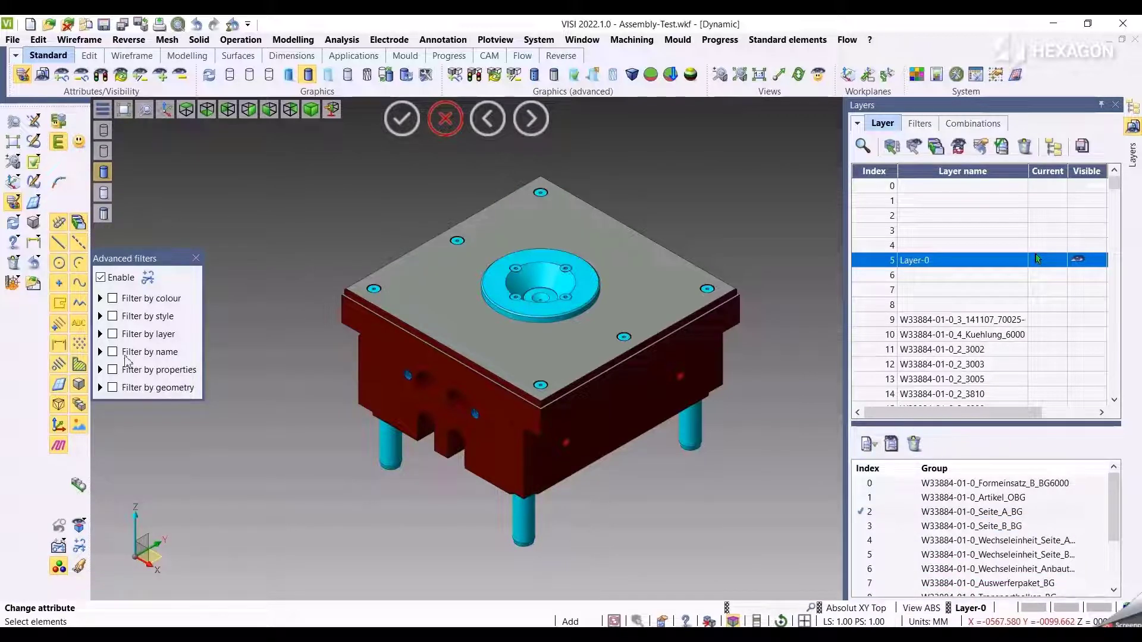
# Step: Review the Advanced filters for colour, style, layer and name by enabling and disabling each one in turn
pyautogui.click(115, 299)
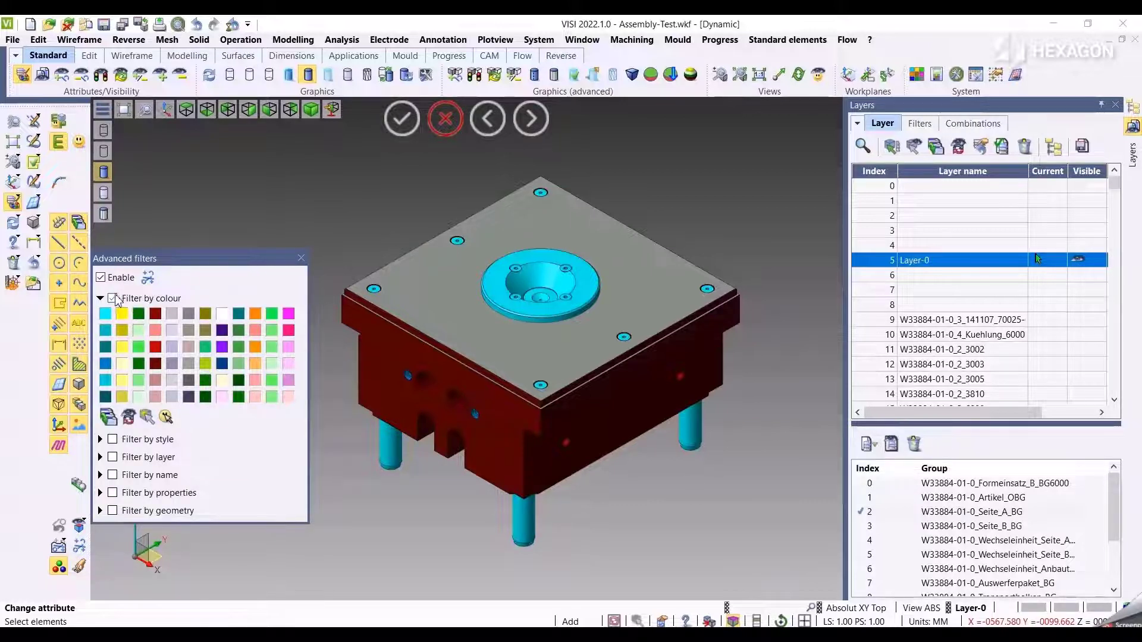
pyautogui.click(113, 299)
pyautogui.click(117, 318)
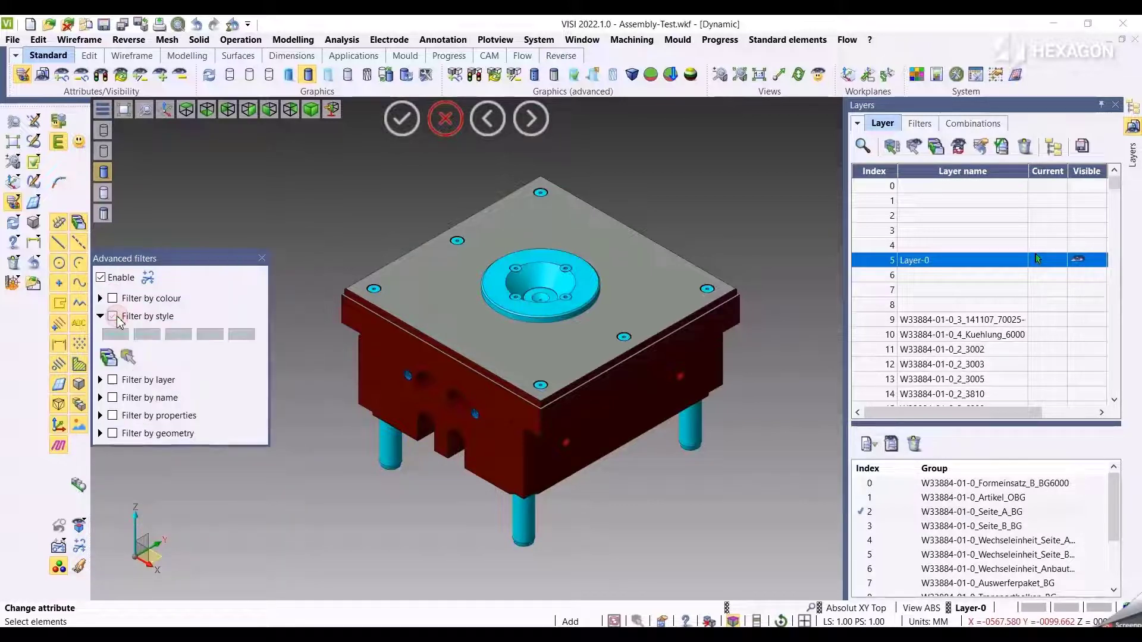
pyautogui.click(117, 317)
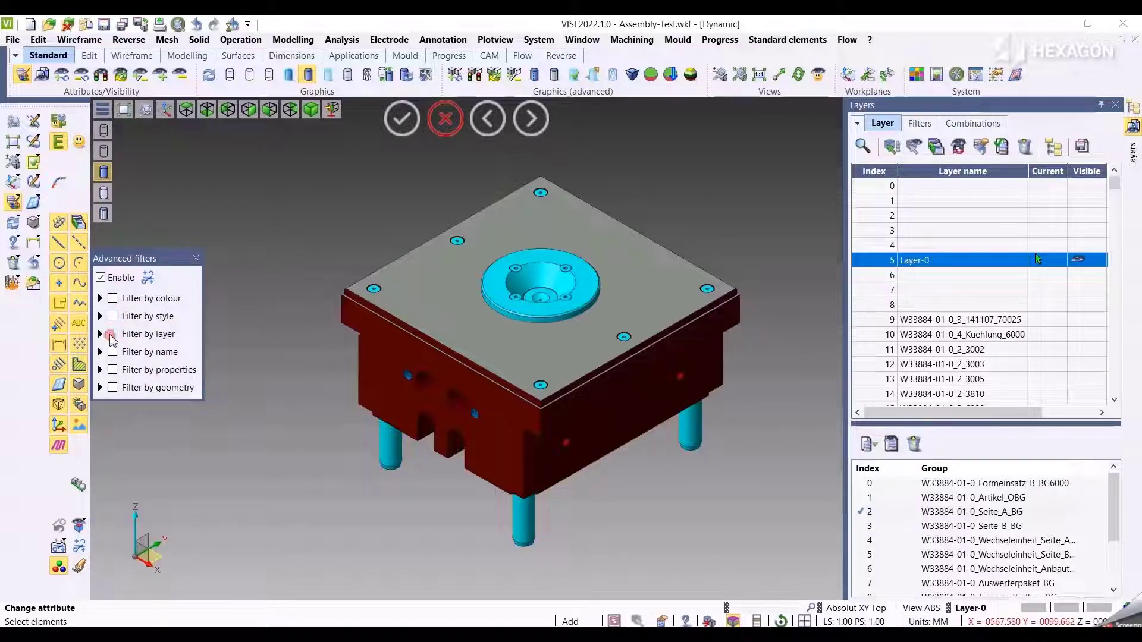
pyautogui.click(113, 335)
pyautogui.click(112, 336)
pyautogui.click(113, 352)
pyautogui.click(111, 354)
# Step: Enable filtering by properties with Description as the property and try taking the value from the assembly's right-hand guide pillar
pyautogui.click(113, 370)
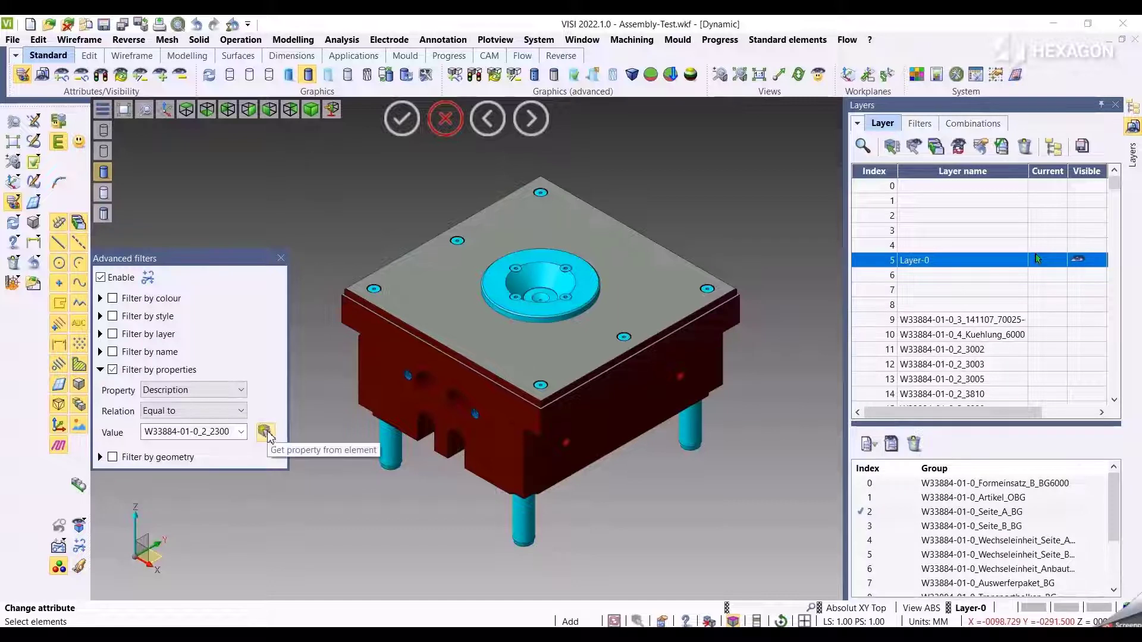
pyautogui.click(241, 390)
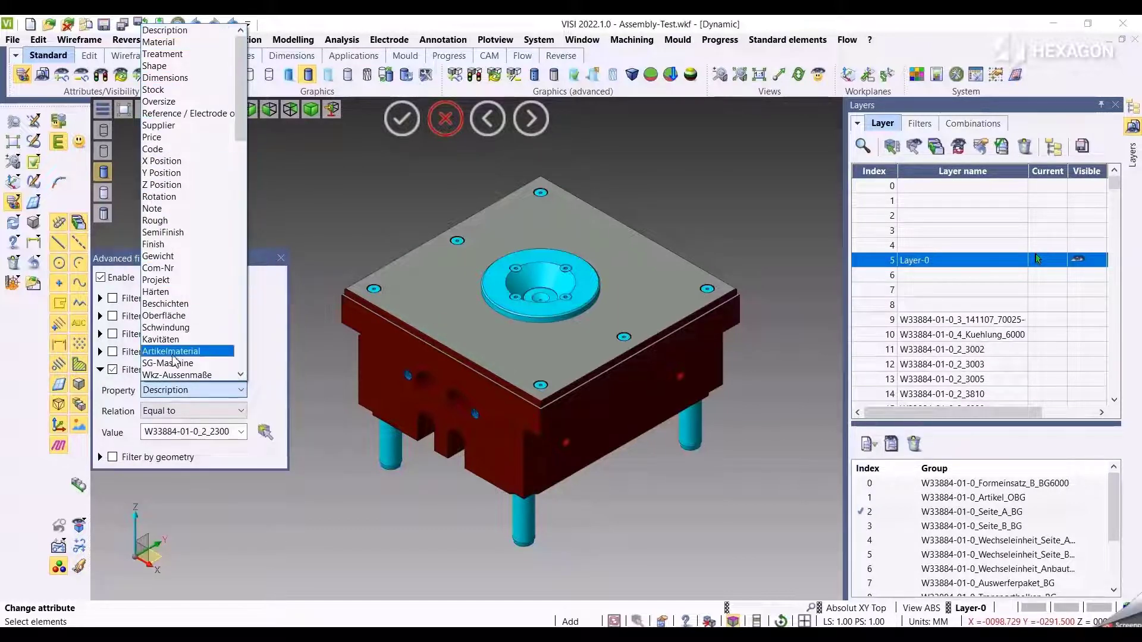
pyautogui.click(178, 30)
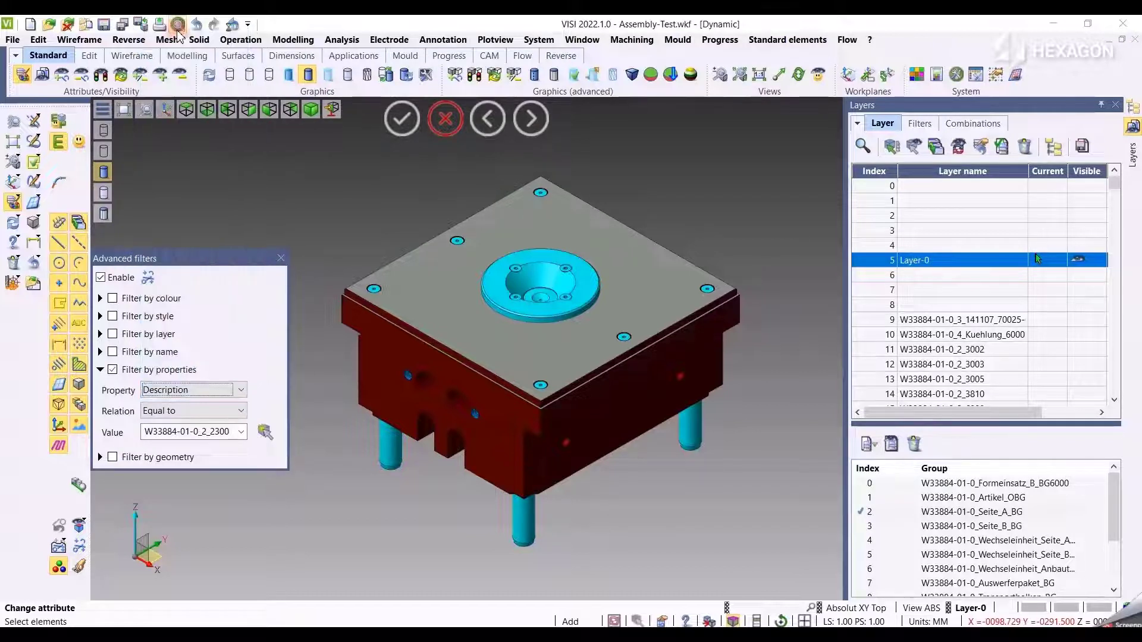
pyautogui.click(265, 434)
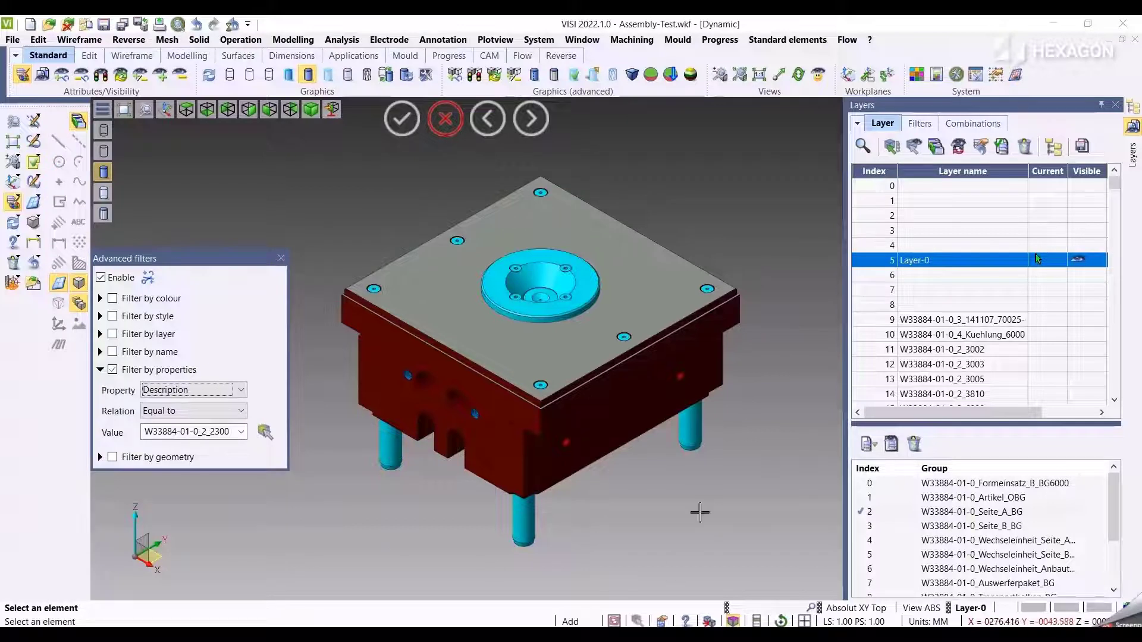
pyautogui.click(695, 438)
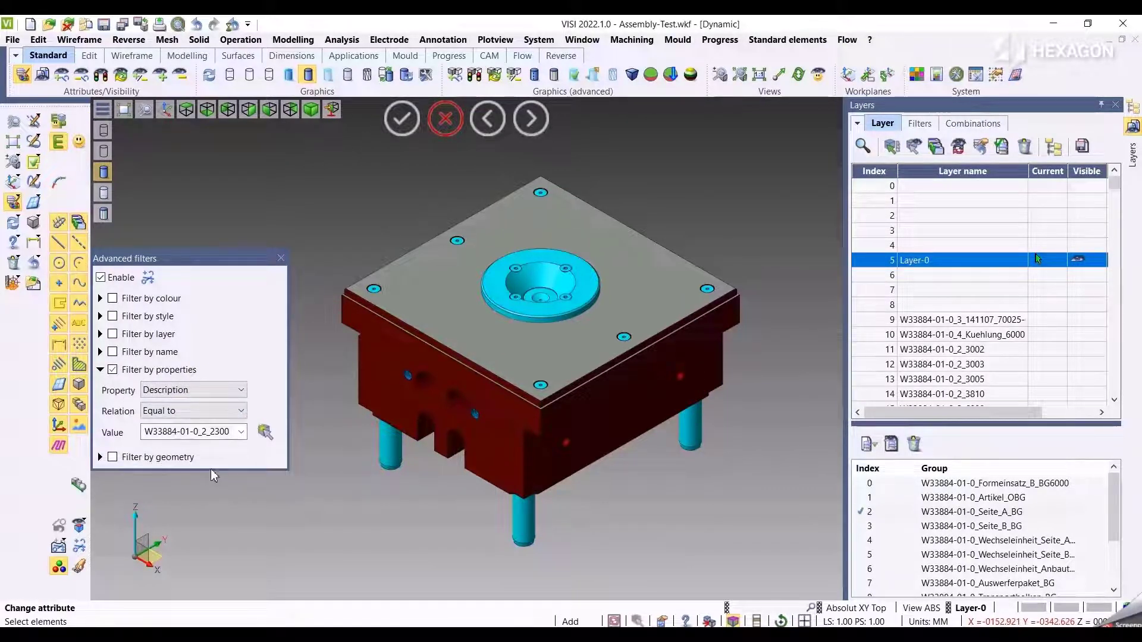
# Step: Take the Description filter value W33884-01-0_2_3818 from the top plate's corner screw and test a window selection on the assembly
pyautogui.click(265, 433)
pyautogui.scroll(6, 387, 365)
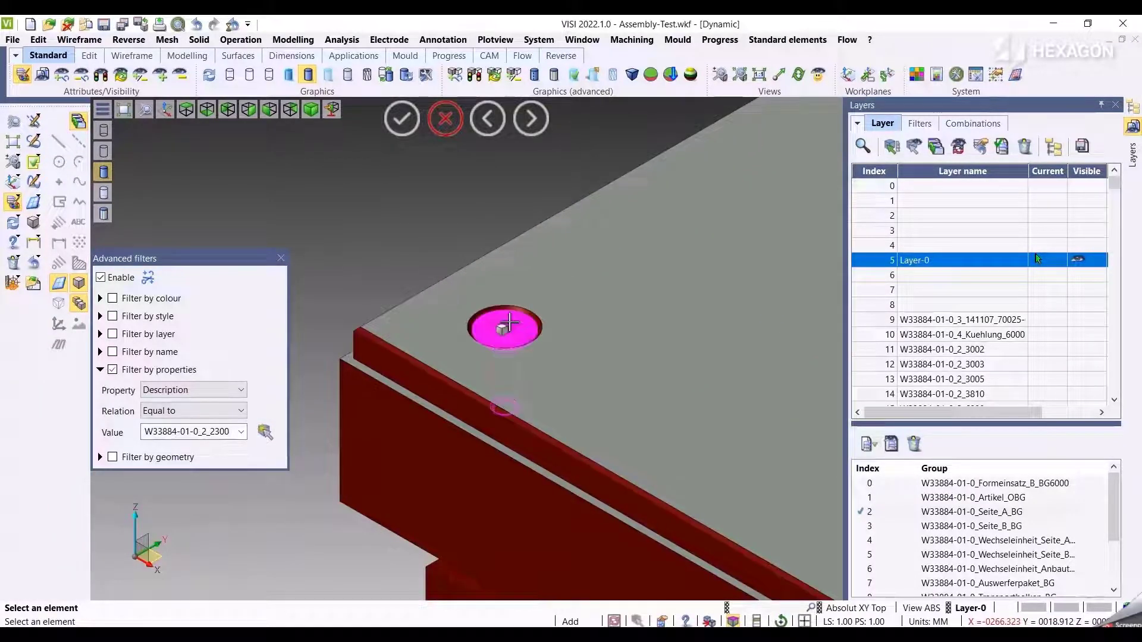
pyautogui.click(509, 323)
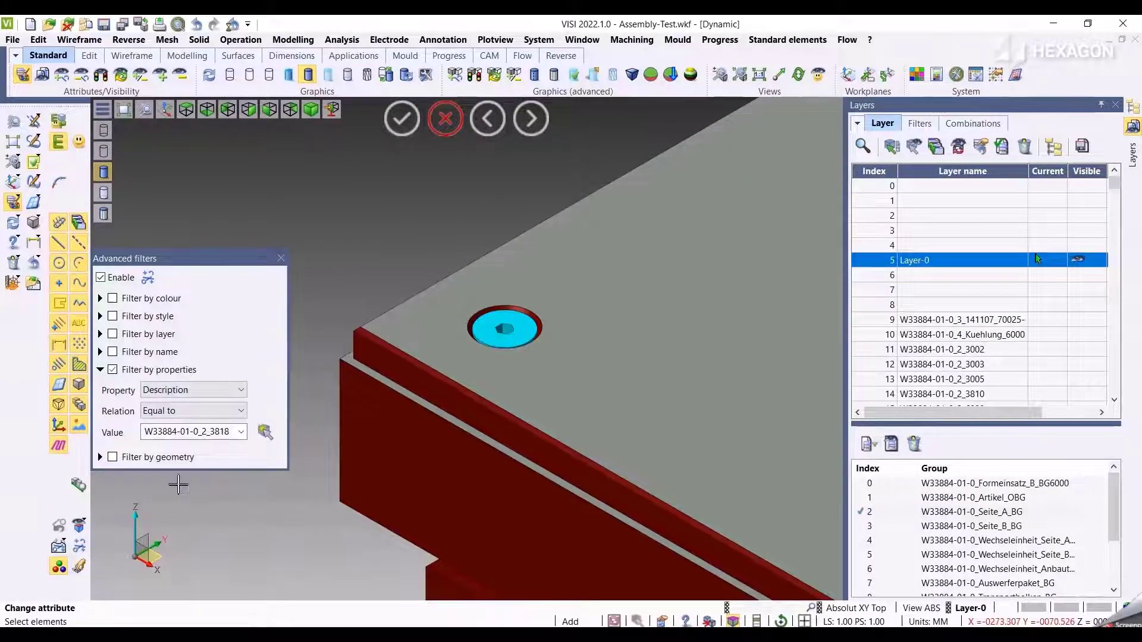
pyautogui.scroll(-5, 327, 354)
pyautogui.moveTo(375, 355); pyautogui.dragTo(468, 227, button='middle')
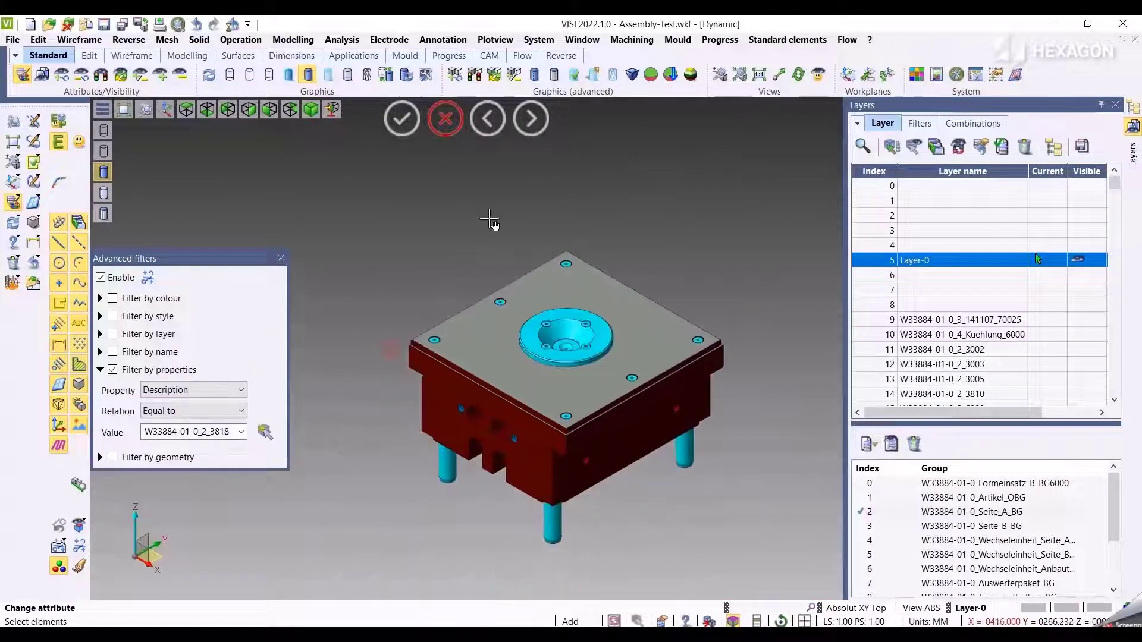
pyautogui.moveTo(374, 199); pyautogui.dragTo(423, 270)
# Step: Replace the properties filter with a geometry filter for Volume equal to a guide pillar's, and test it on the assembly
pyautogui.click(114, 371)
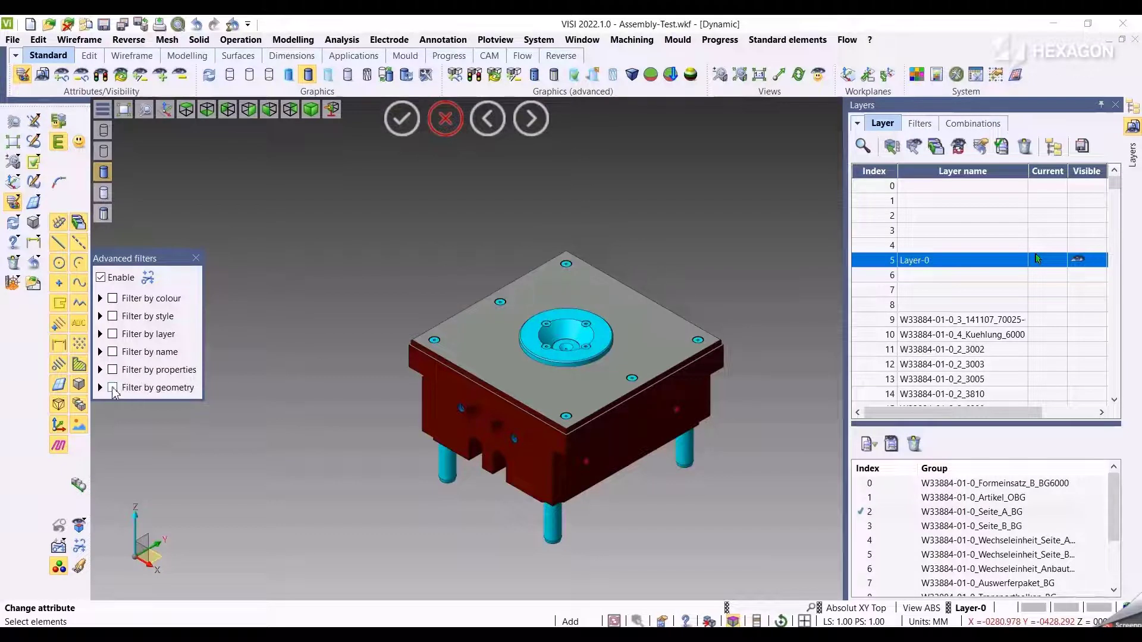
pyautogui.click(114, 389)
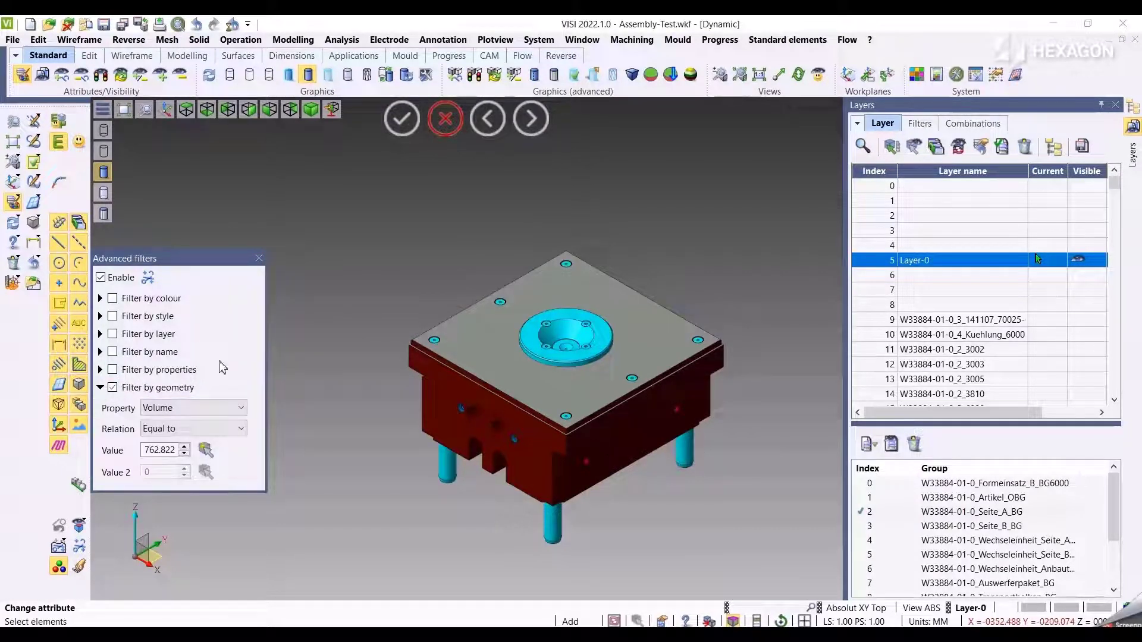
pyautogui.click(205, 450)
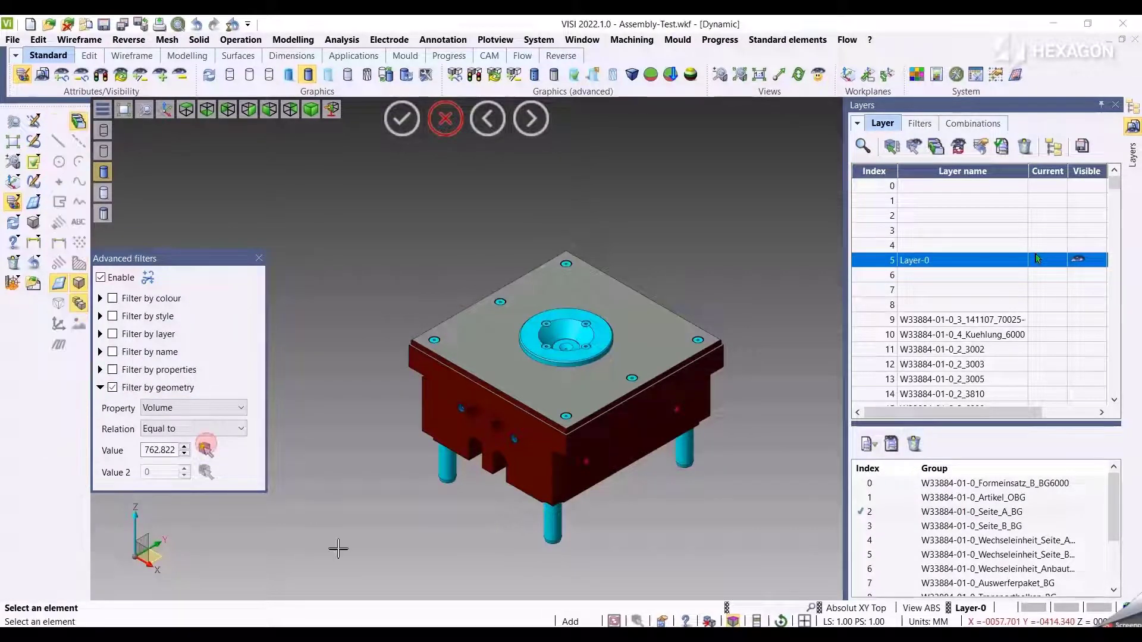
pyautogui.click(450, 469)
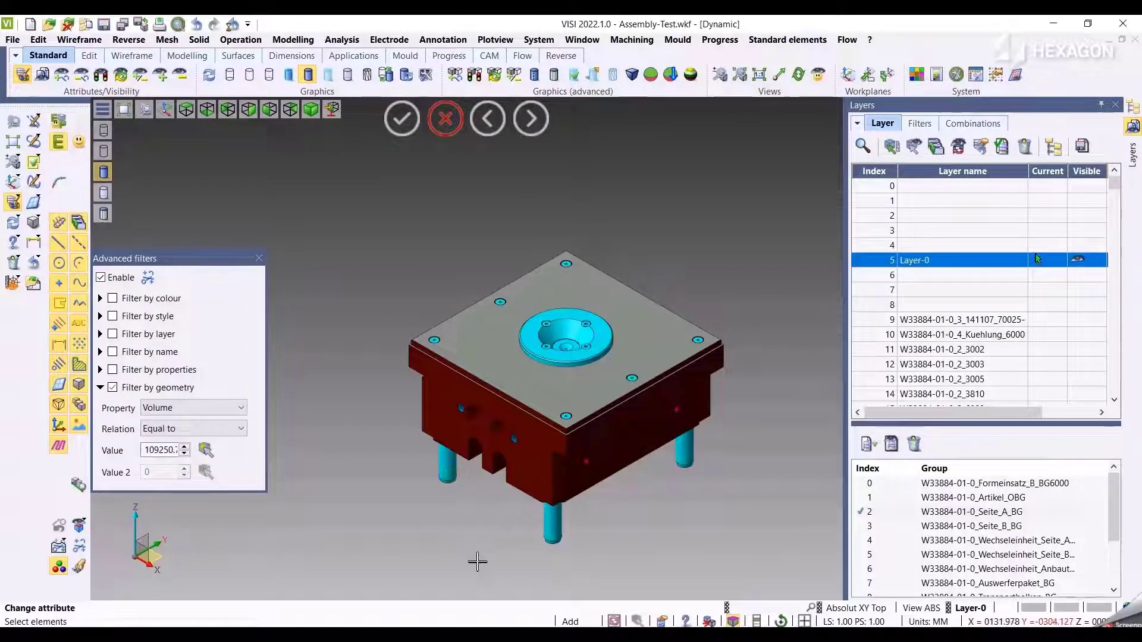
pyautogui.moveTo(376, 225); pyautogui.dragTo(402, 254)
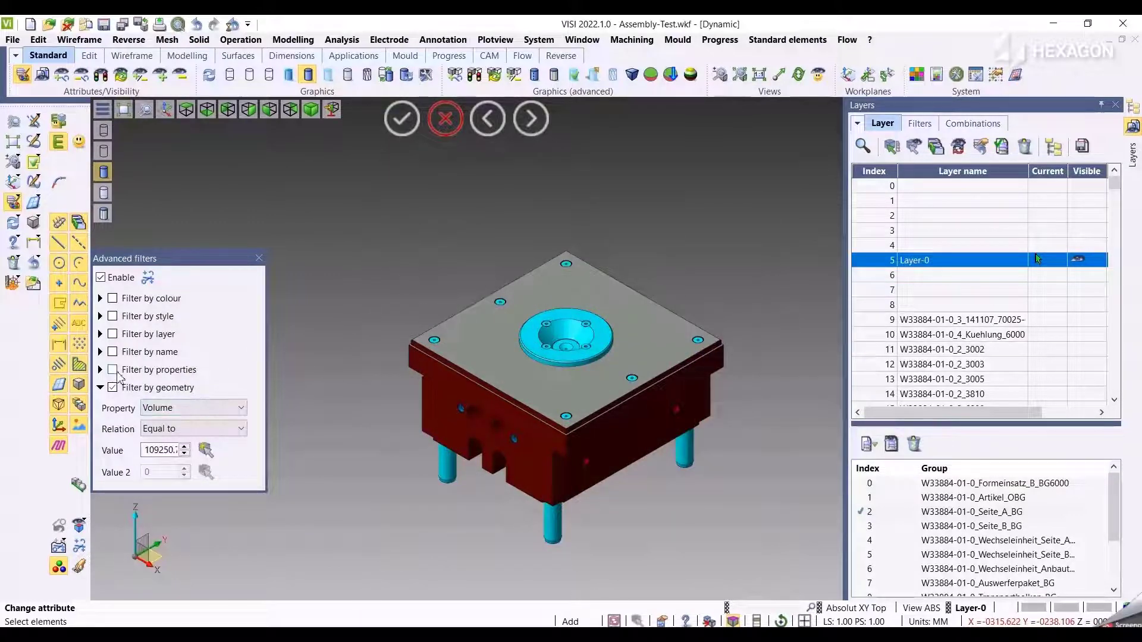
# Step: Test a selection with the properties and volume filters combined, and again with the volume filter alone
pyautogui.click(113, 370)
pyautogui.moveTo(377, 218)
pyautogui.mouseDown()
pyautogui.moveTo(554, 325)
pyautogui.moveTo(792, 514)
pyautogui.moveTo(782, 592)
pyautogui.moveTo(600, 382)
pyautogui.moveTo(446, 242)
pyautogui.moveTo(751, 517)
pyautogui.moveTo(777, 568)
pyautogui.moveTo(382, 224)
pyautogui.mouseUp()
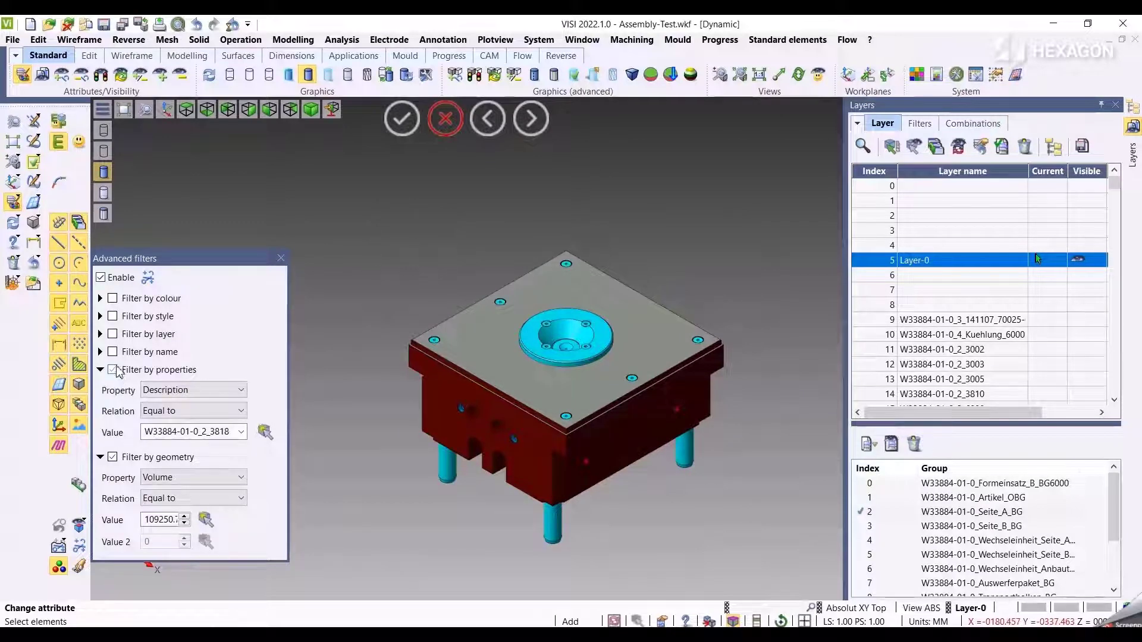
pyautogui.click(113, 370)
pyautogui.moveTo(373, 208)
pyautogui.mouseDown()
pyautogui.moveTo(765, 546)
pyautogui.moveTo(676, 485)
pyautogui.moveTo(377, 214)
pyautogui.mouseUp()
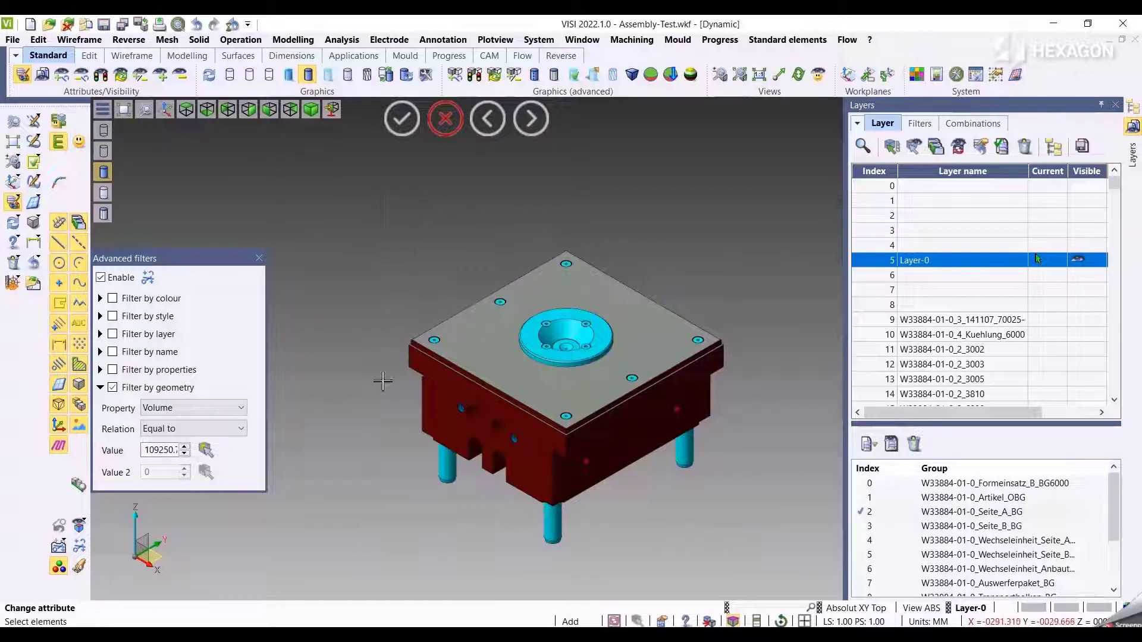
# Step: Replace the geometry filter with the Description properties filter, test a selection on the assembly and disable the properties filter
pyautogui.click(113, 388)
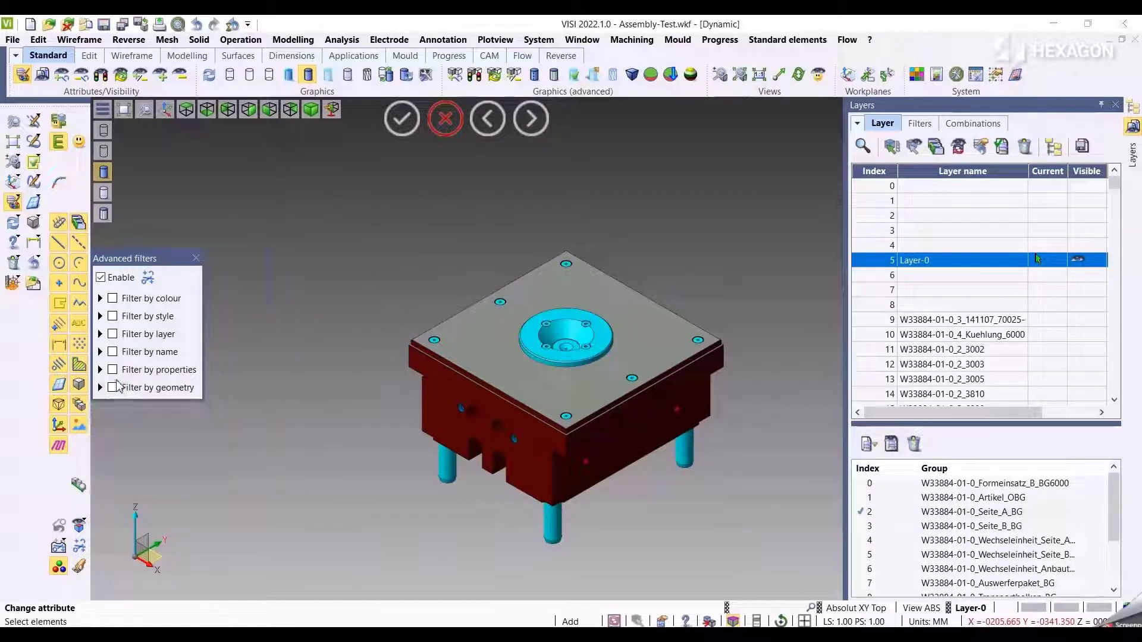
pyautogui.click(113, 369)
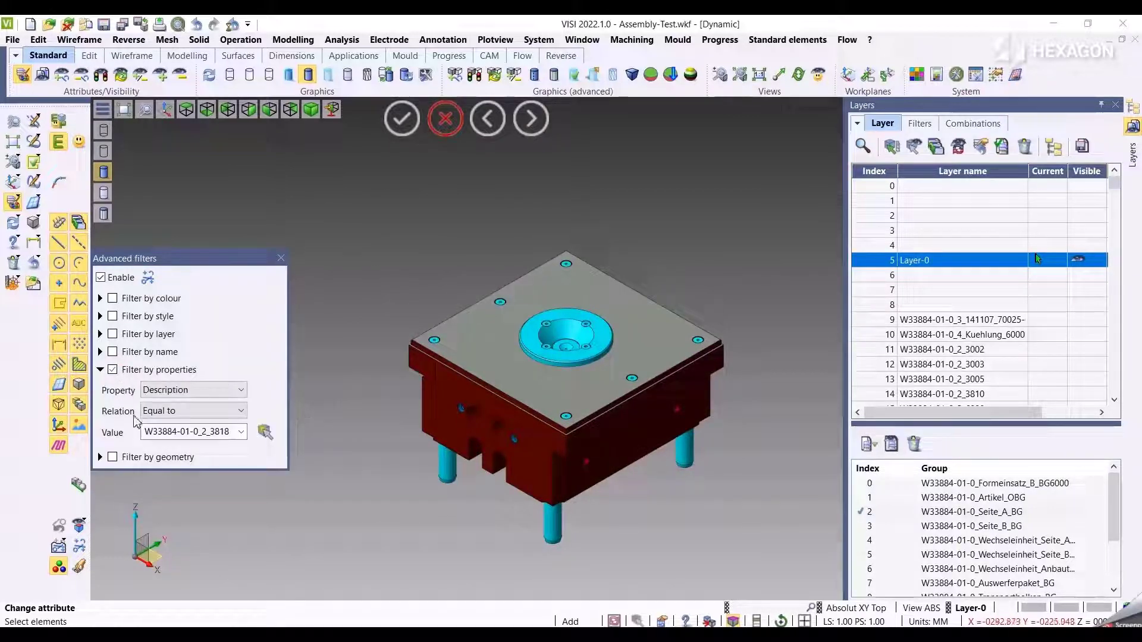
pyautogui.moveTo(388, 211); pyautogui.dragTo(416, 279)
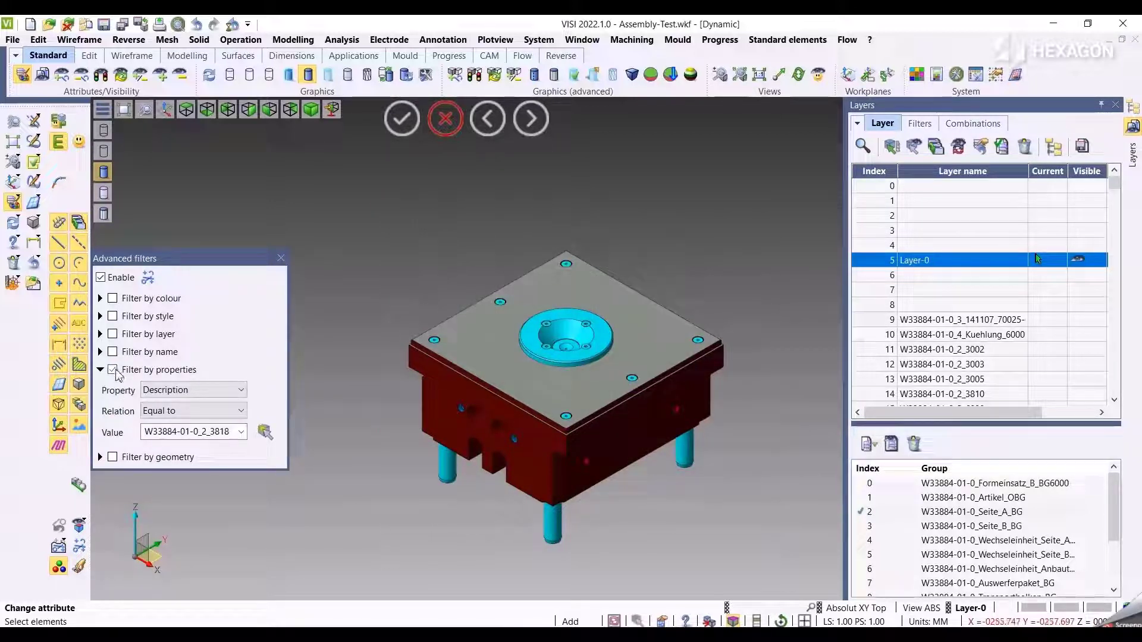
pyautogui.click(114, 371)
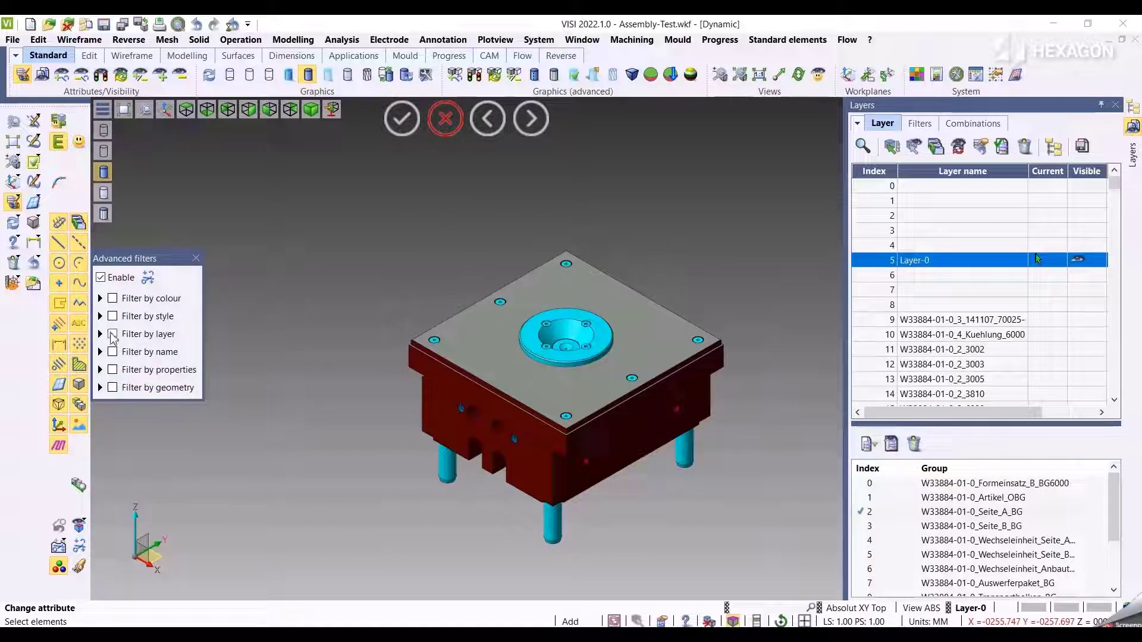
# Step: Enable the layer filter using a guide pillar's layer, window-select the whole assembly and accept the filtered selection for the attribute change
pyautogui.click(113, 335)
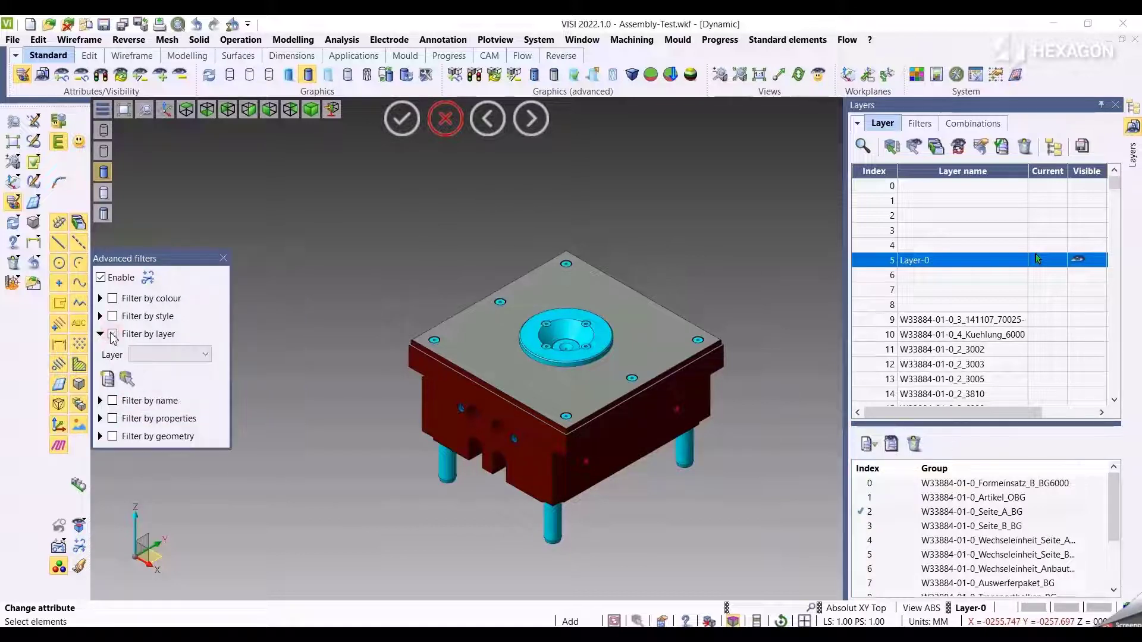
pyautogui.click(129, 381)
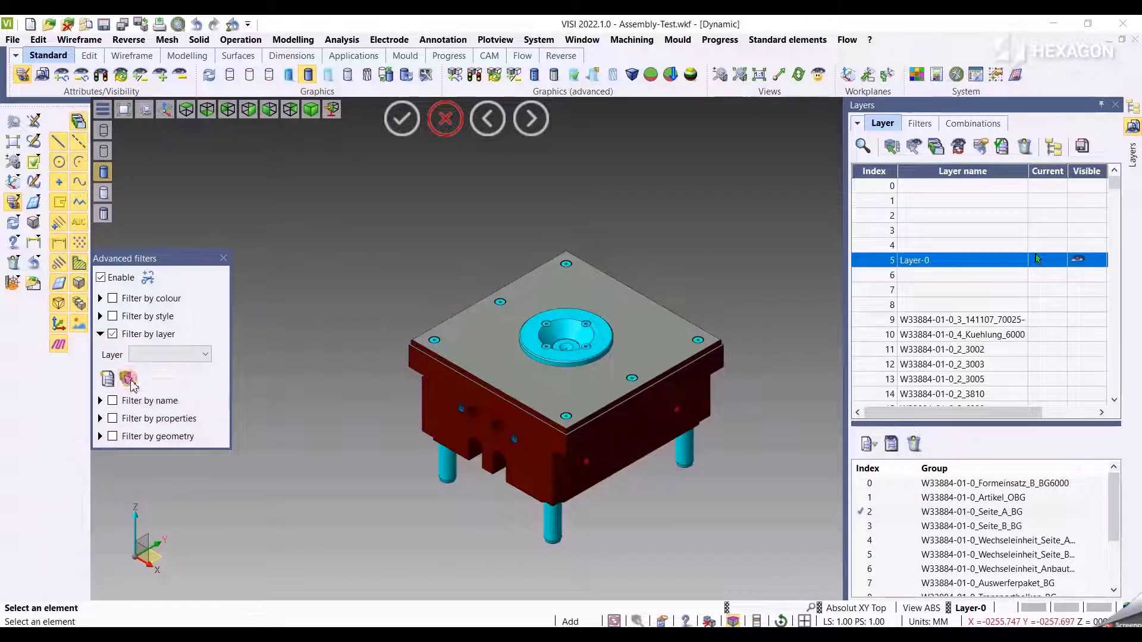
pyautogui.click(559, 540)
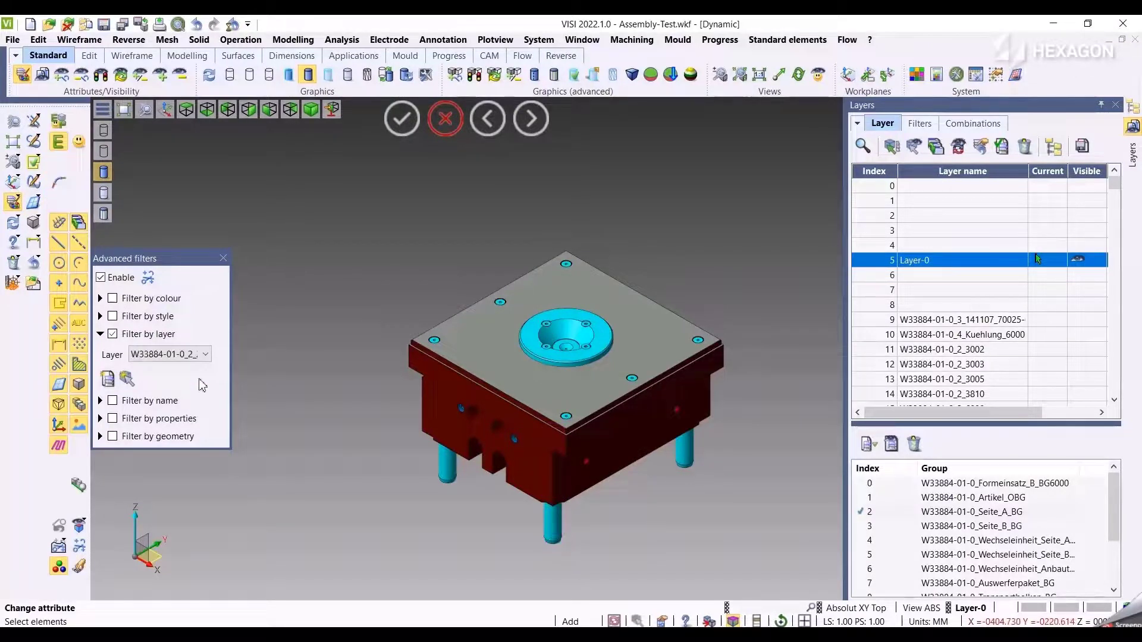
pyautogui.moveTo(382, 209); pyautogui.dragTo(787, 583)
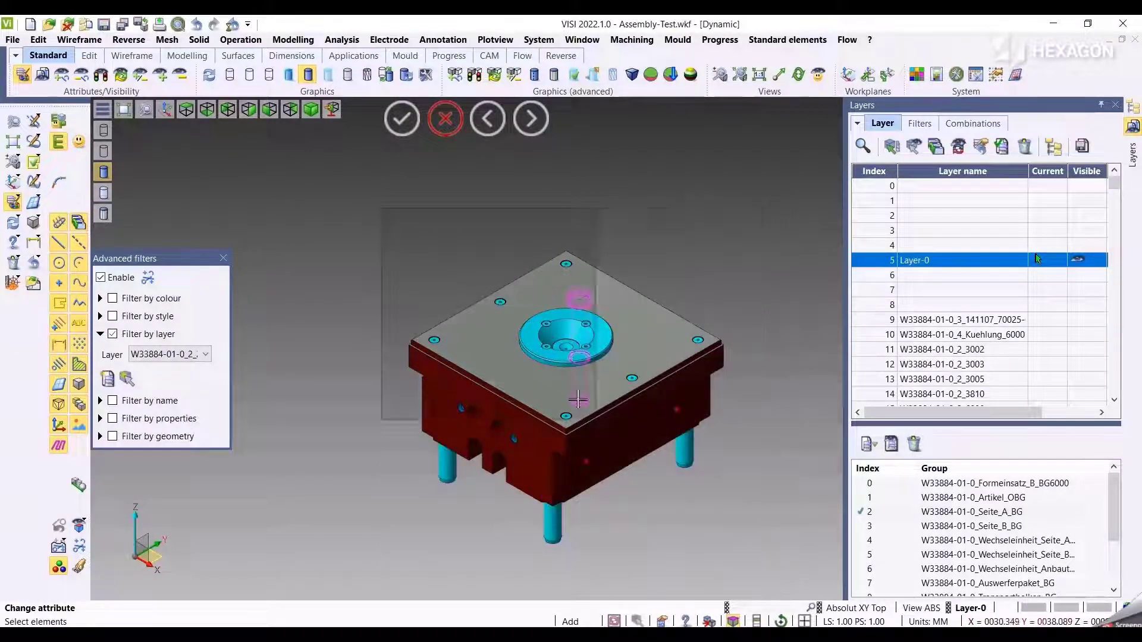
pyautogui.click(147, 278)
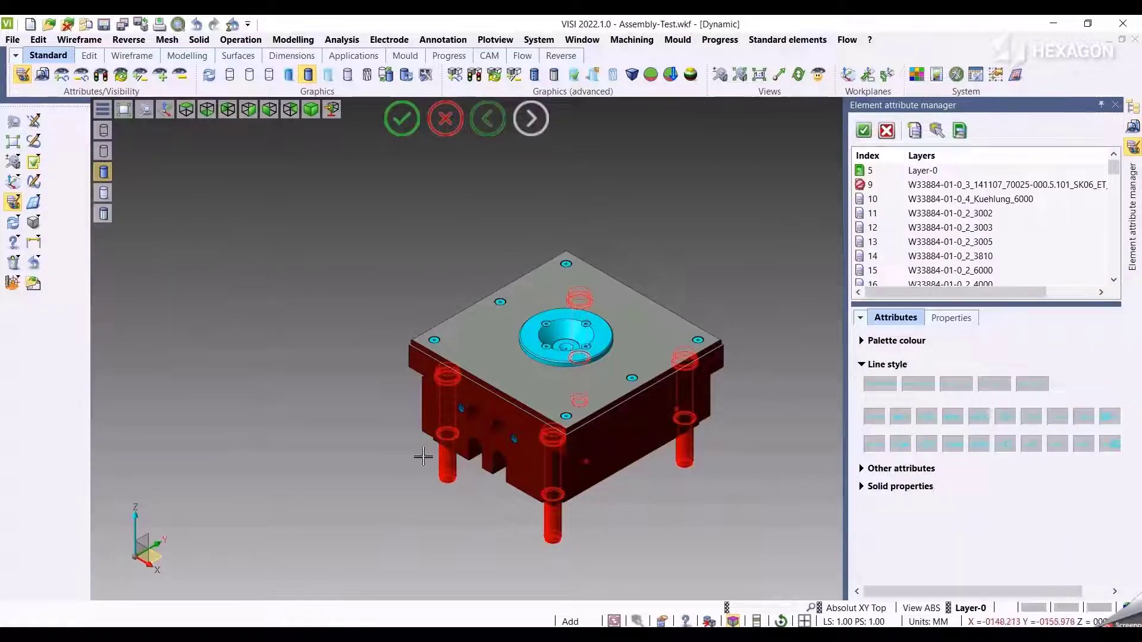
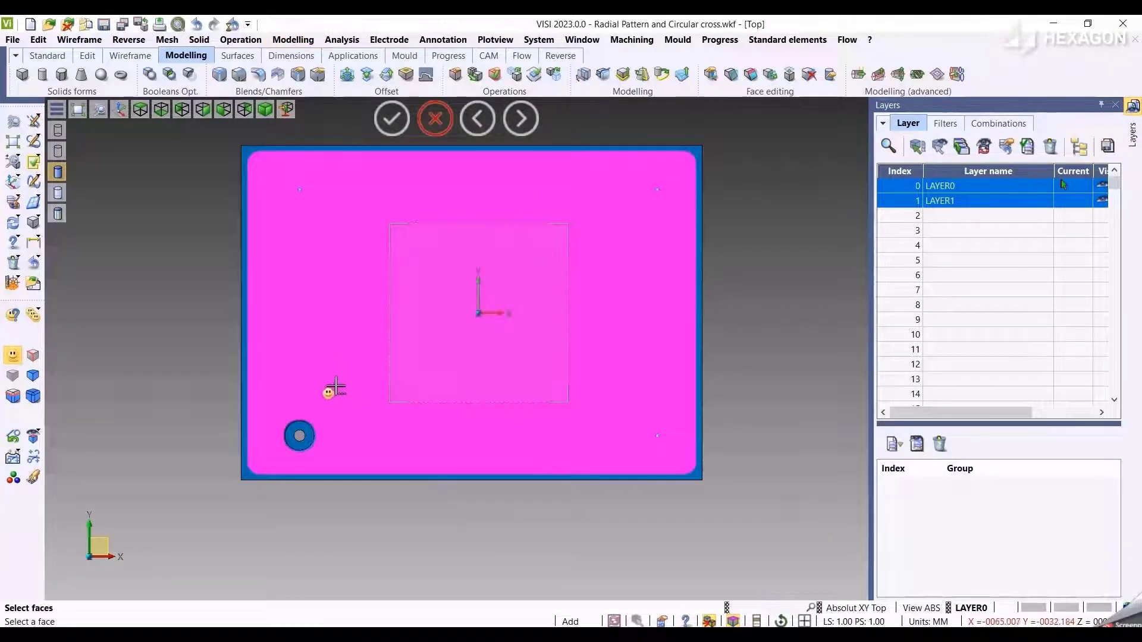
# Step: Select the faces of the plate's lower-left counterbored hole for the matrix pattern and set the hole's centre as the reference point
pyautogui.moveTo(340, 388); pyautogui.dragTo(424, 301, button='middle')
pyautogui.scroll(4, 404, 313)
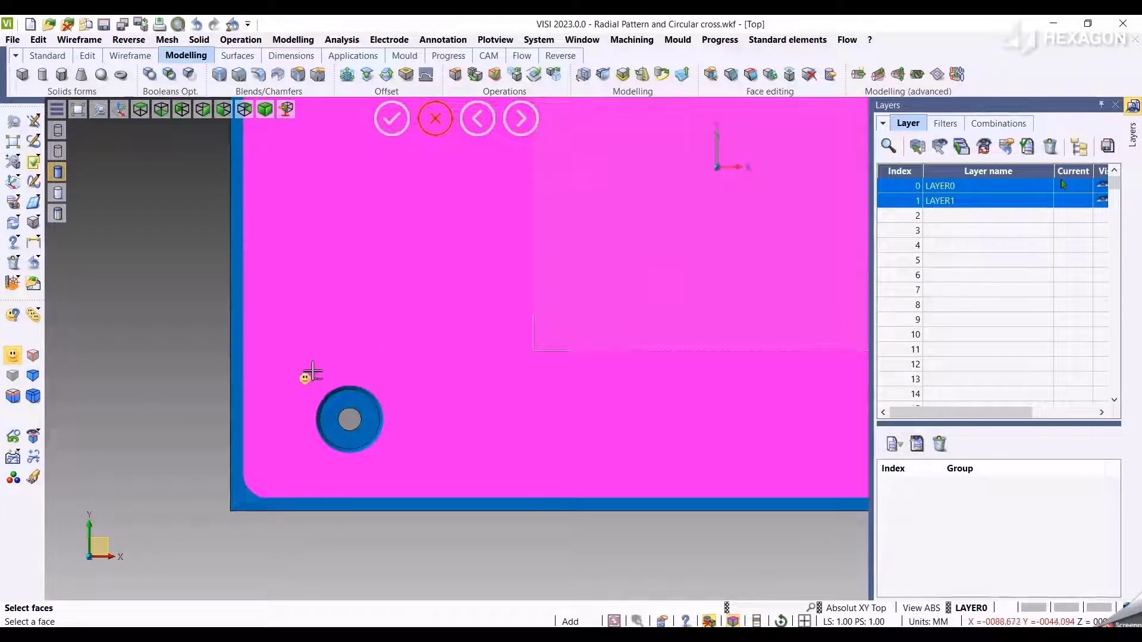
pyautogui.moveTo(304, 367); pyautogui.dragTo(392, 459)
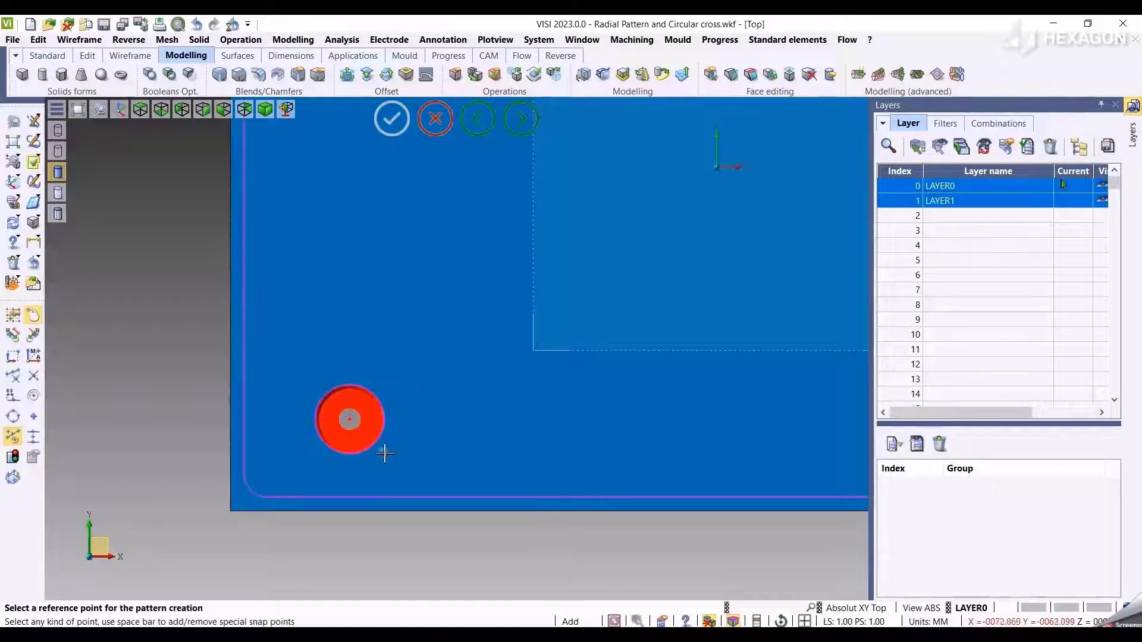
pyautogui.click(349, 419)
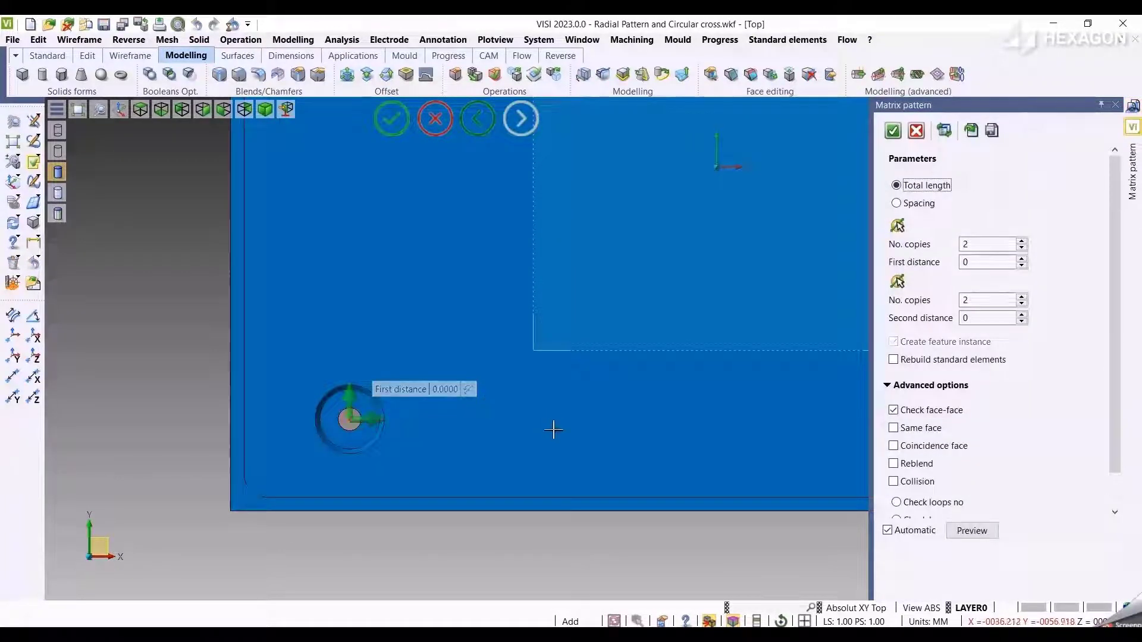
pyautogui.scroll(-5, 543, 426)
pyautogui.moveTo(511, 396); pyautogui.dragTo(523, 393, button='middle')
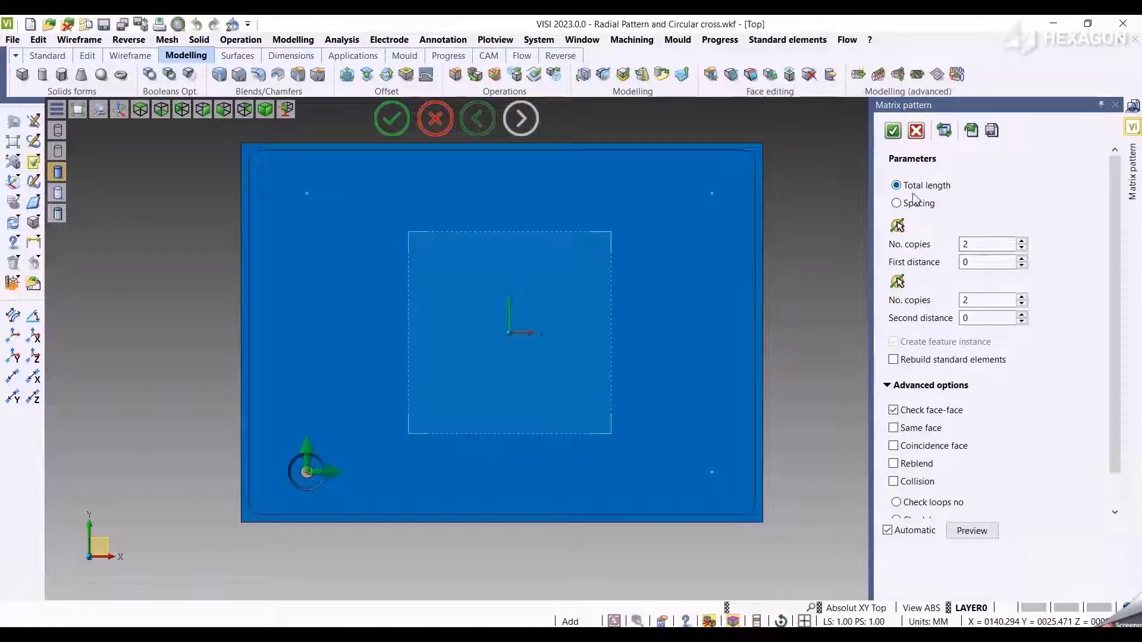
# Step: Set the matrix pattern's first and second distances to 40 mm each
pyautogui.doubleClick(974, 266)
pyautogui.write('40')
pyautogui.moveTo(979, 320); pyautogui.dragTo(956, 322)
pyautogui.write('40')
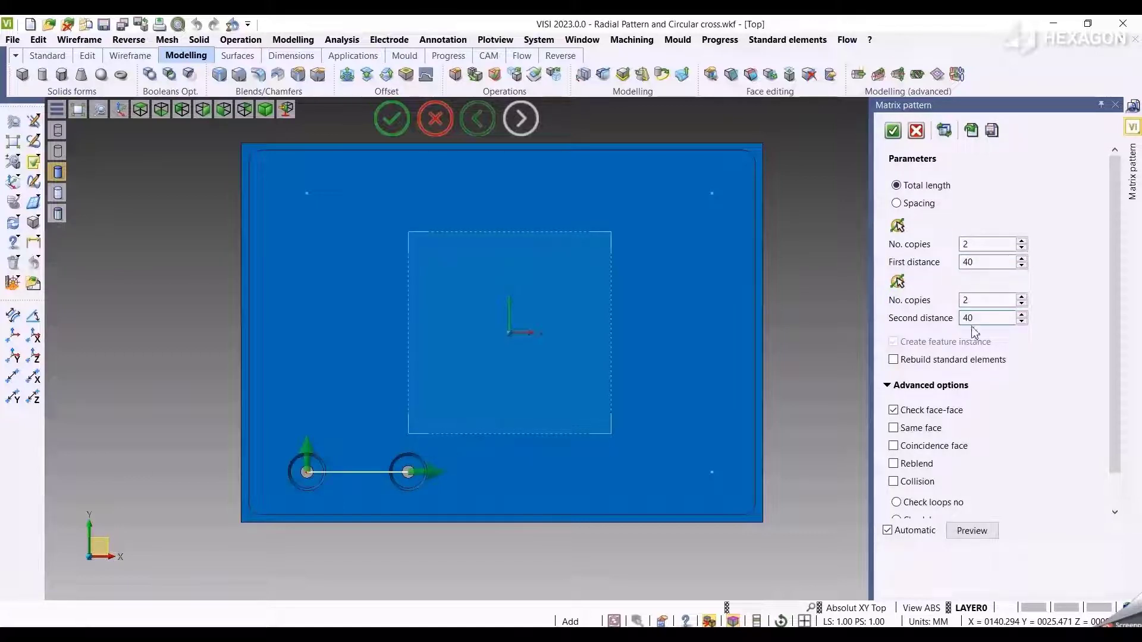
# Step: Set 3 copies in both matrix directions and compare the Spacing and Total length modes, ending with Total length
pyautogui.click(908, 204)
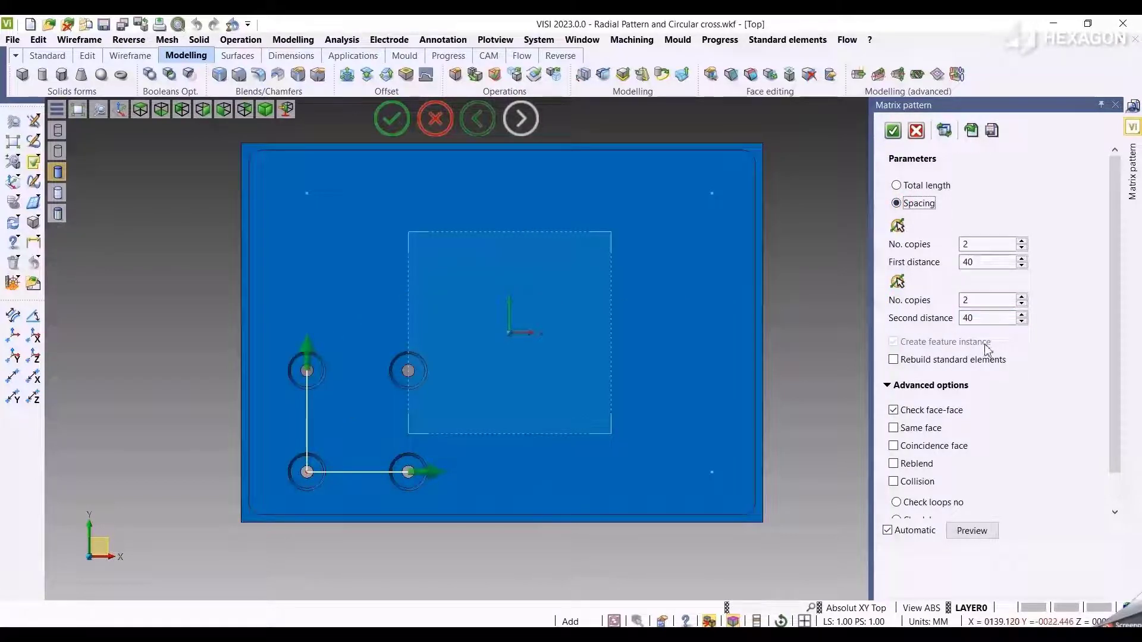
pyautogui.click(1021, 242)
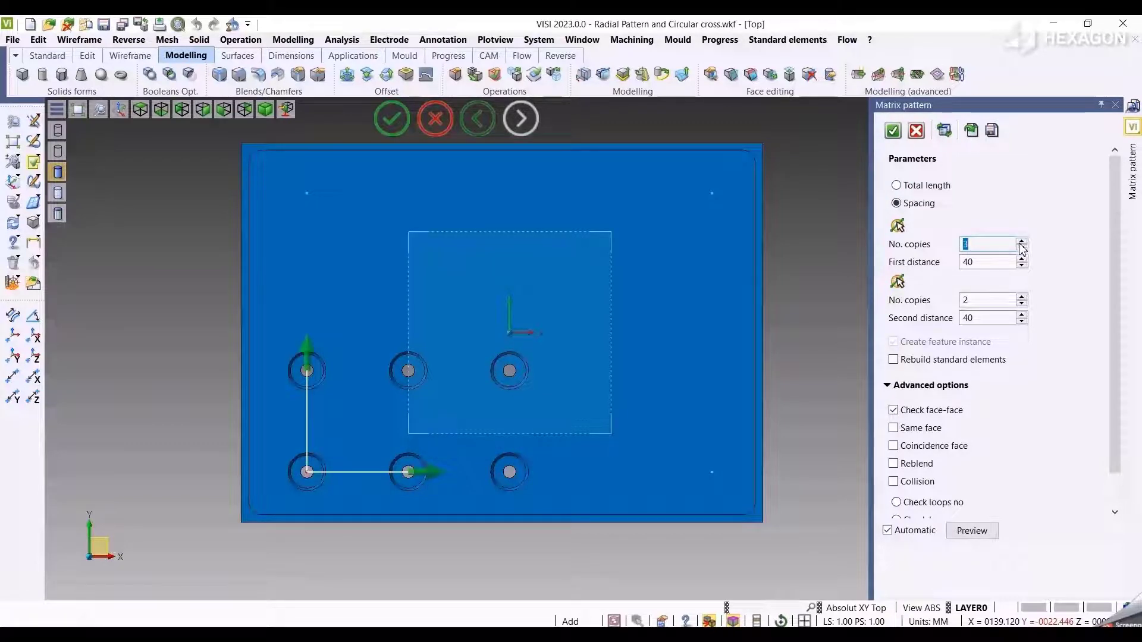
pyautogui.click(1021, 298)
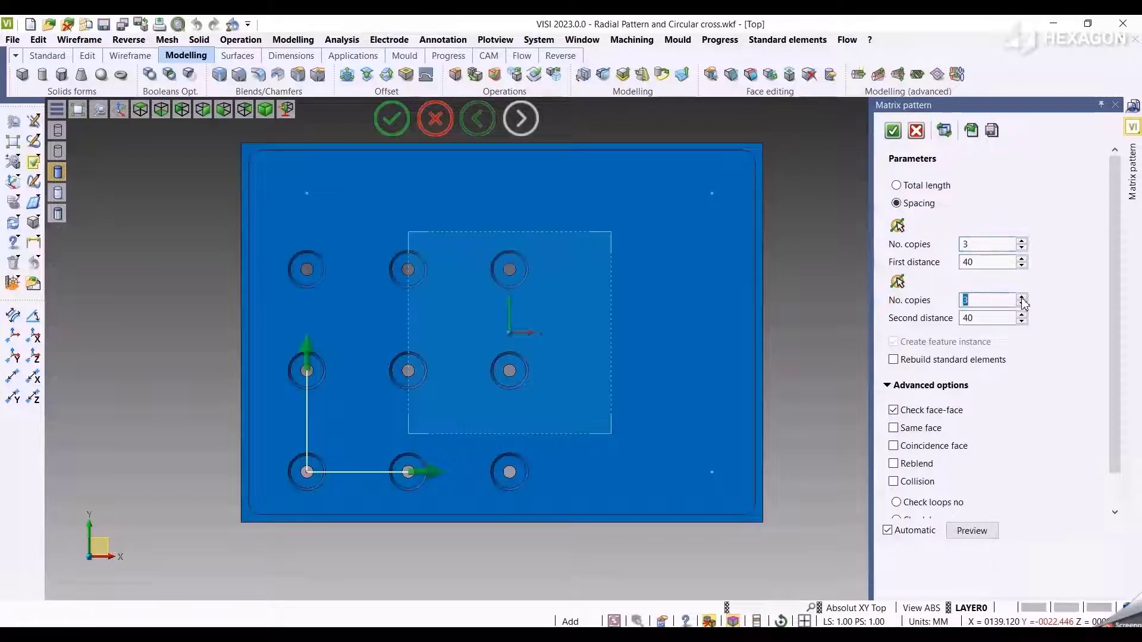
pyautogui.click(907, 190)
pyautogui.click(911, 205)
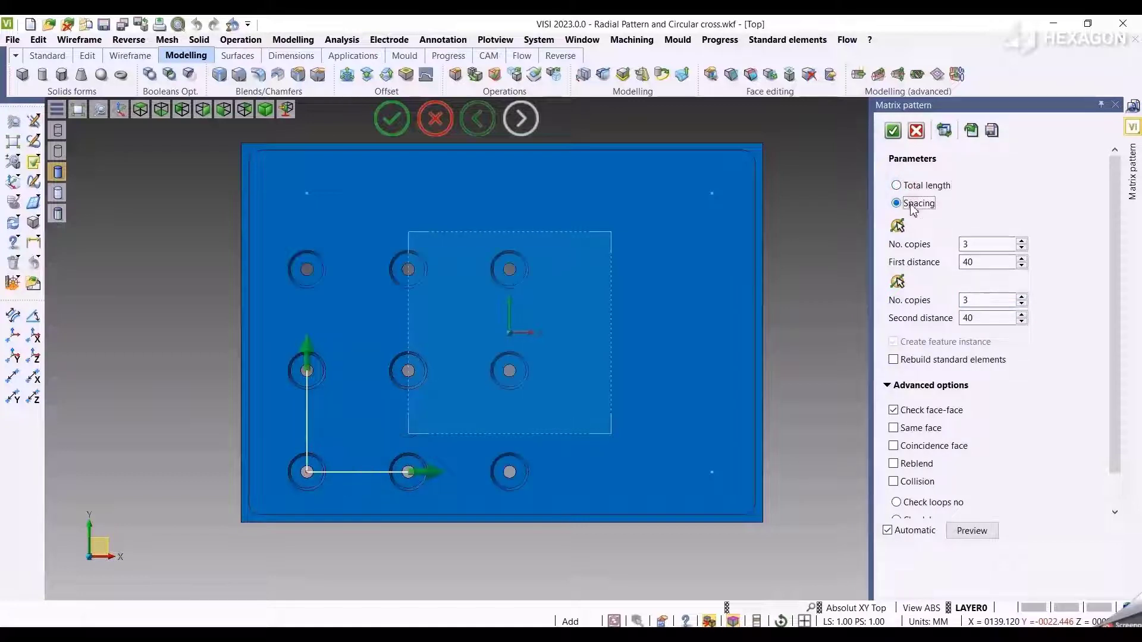
pyautogui.click(909, 190)
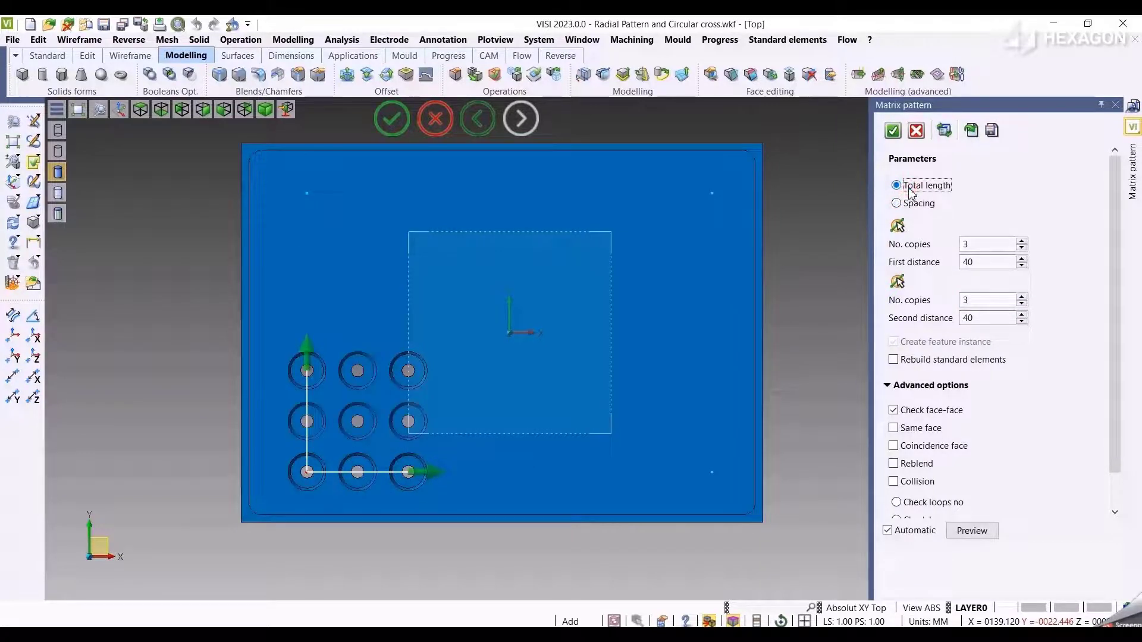
# Step: Stretch the matrix pattern with its arrows to a second distance of 110 mm and a first distance of 160 mm
pyautogui.scroll(2, 410, 274)
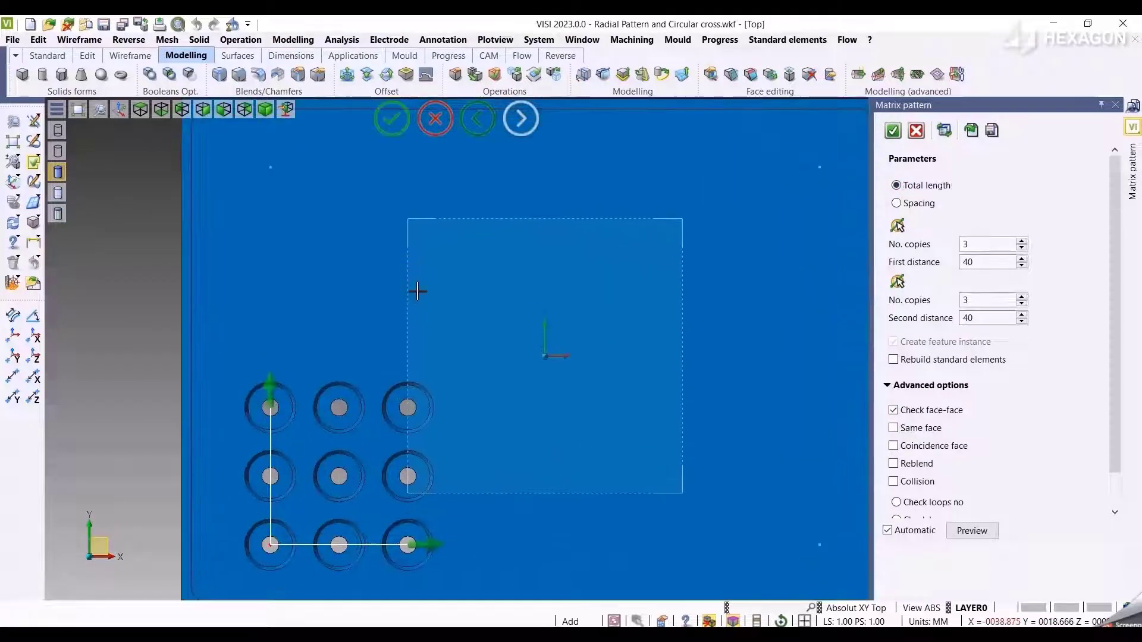
pyautogui.moveTo(271, 382)
pyautogui.moveTo(270, 383); pyautogui.dragTo(271, 149)
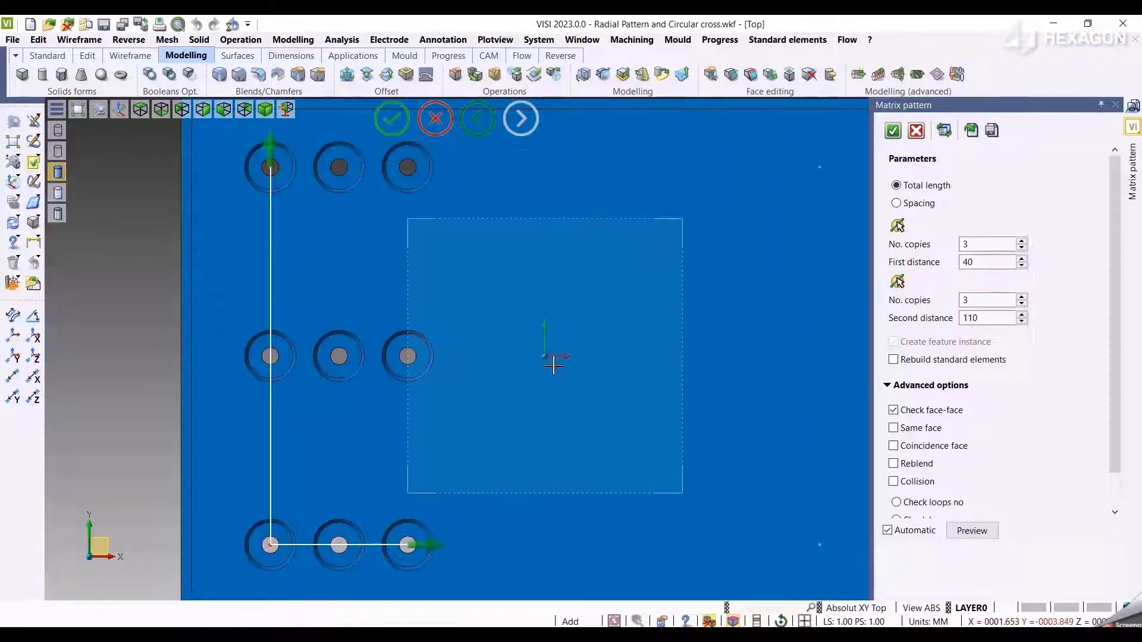
pyautogui.moveTo(419, 503)
pyautogui.moveTo(419, 502); pyautogui.dragTo(830, 498)
pyautogui.scroll(-5, 679, 442)
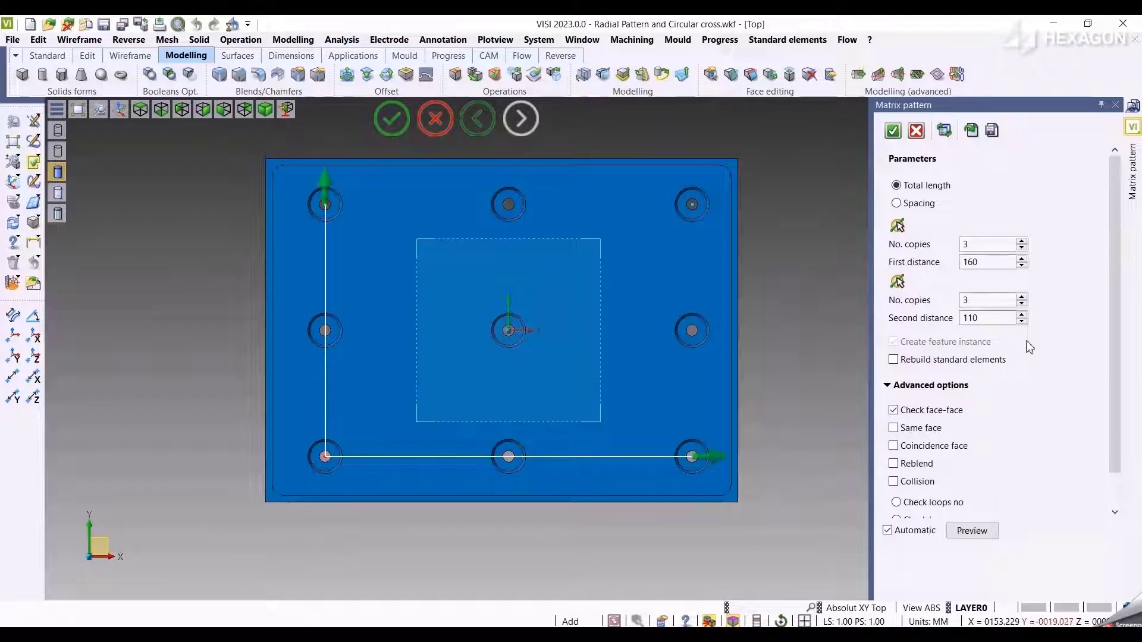
# Step: Increase the number of copies to 5 in both directions and confirm the matrix pattern
pyautogui.click(1022, 242)
pyautogui.click(1022, 242)
pyautogui.click(1022, 297)
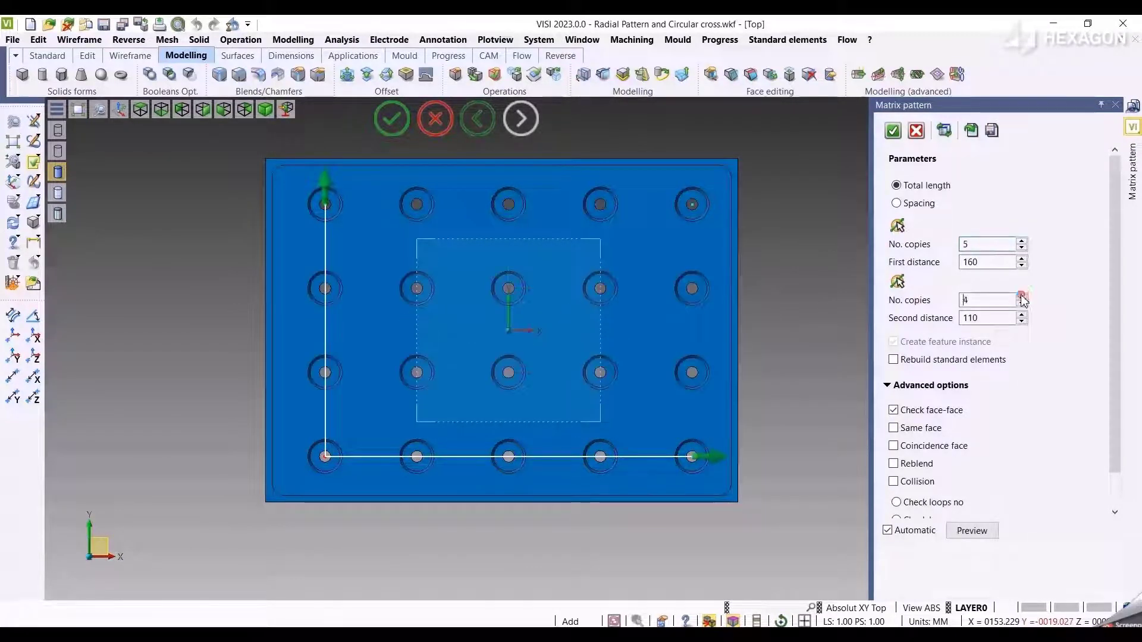
pyautogui.click(1022, 298)
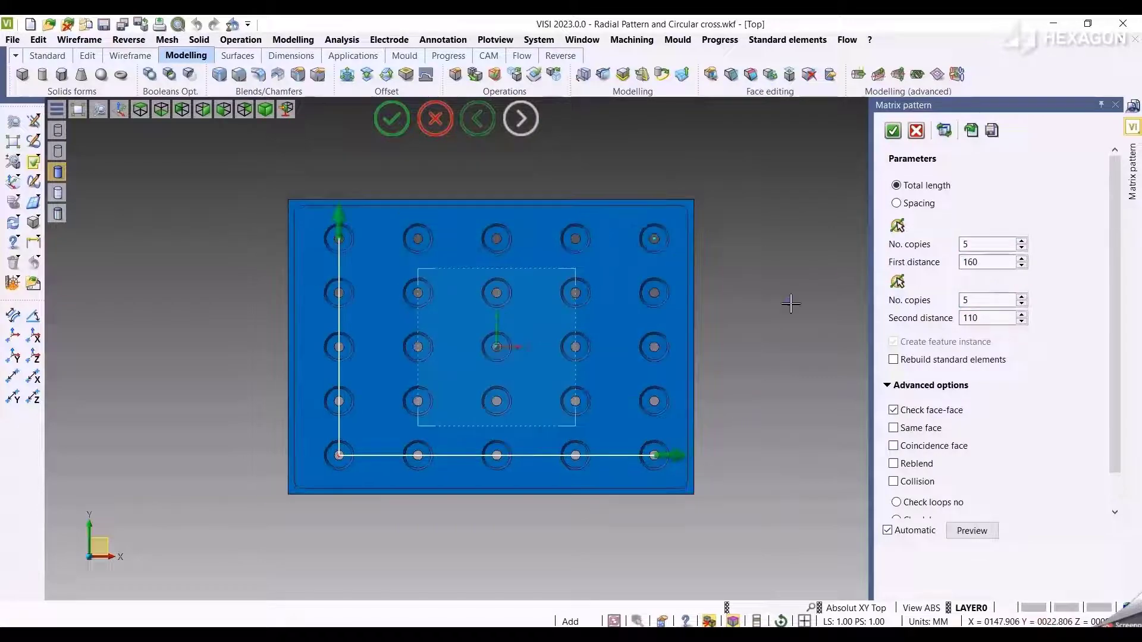
pyautogui.rightClick(791, 303)
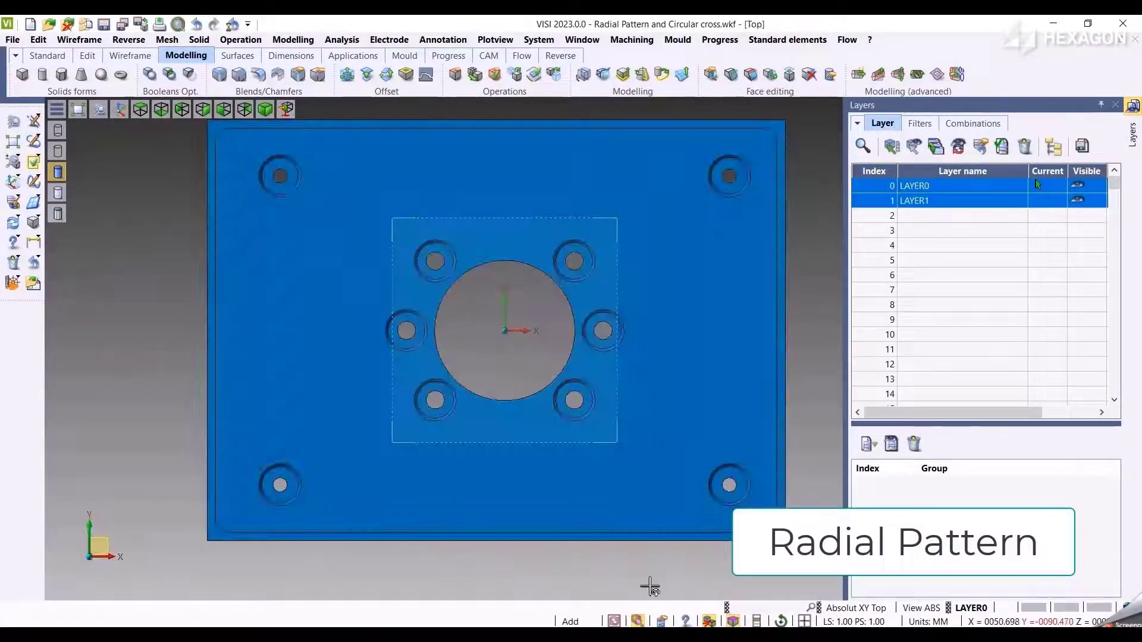
# Step: Start a Radial pattern of the six counterbored holes around the central bore, with the bore's centre as centre point
pyautogui.moveTo(686, 324); pyautogui.dragTo(626, 372, button='middle')
pyautogui.scroll(1, 622, 353)
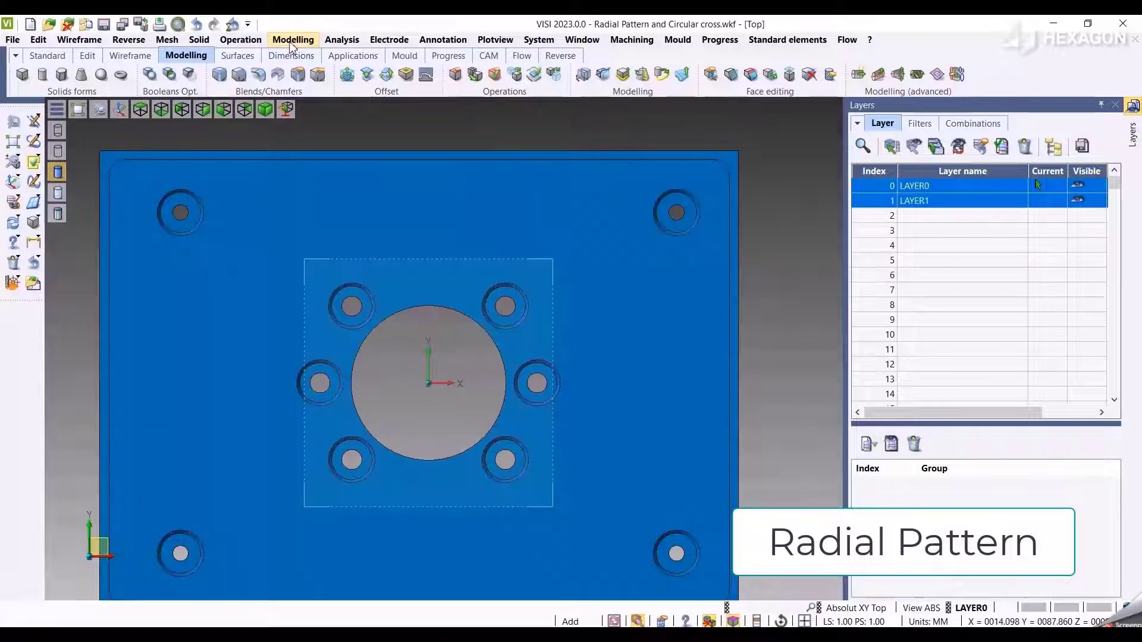
pyautogui.click(292, 41)
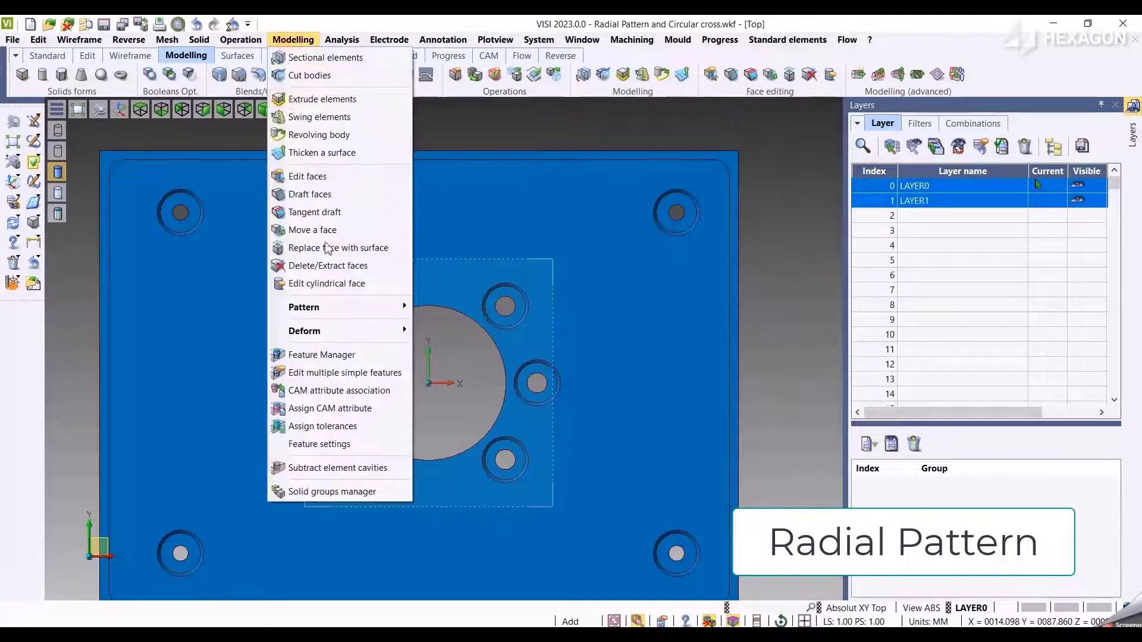
pyautogui.moveTo(333, 307)
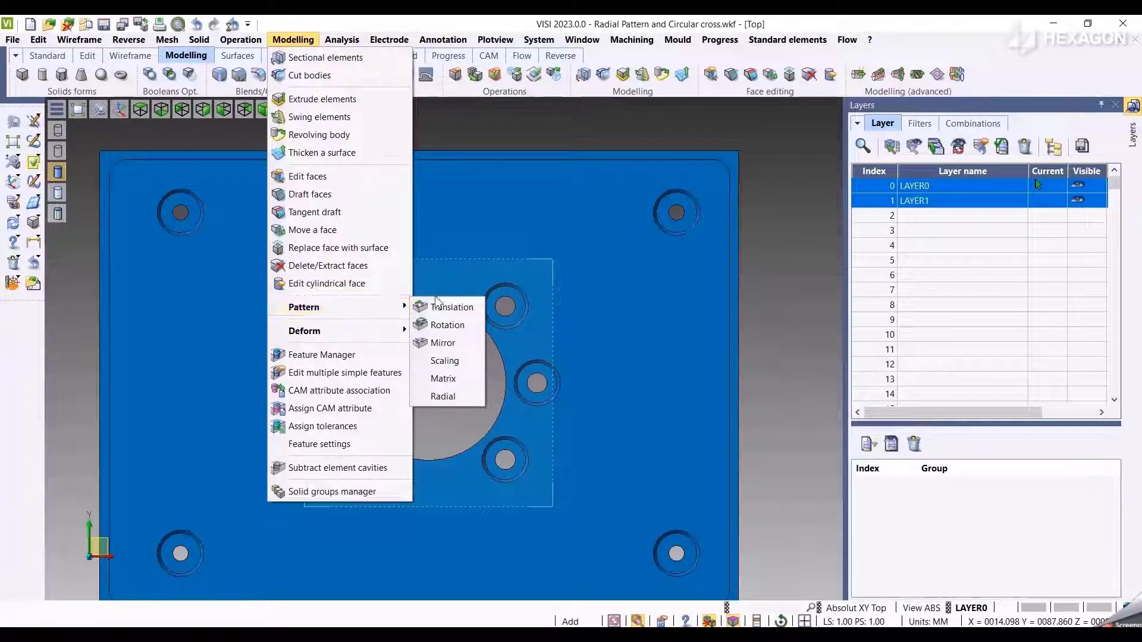
pyautogui.click(443, 396)
pyautogui.moveTo(277, 257); pyautogui.dragTo(431, 509)
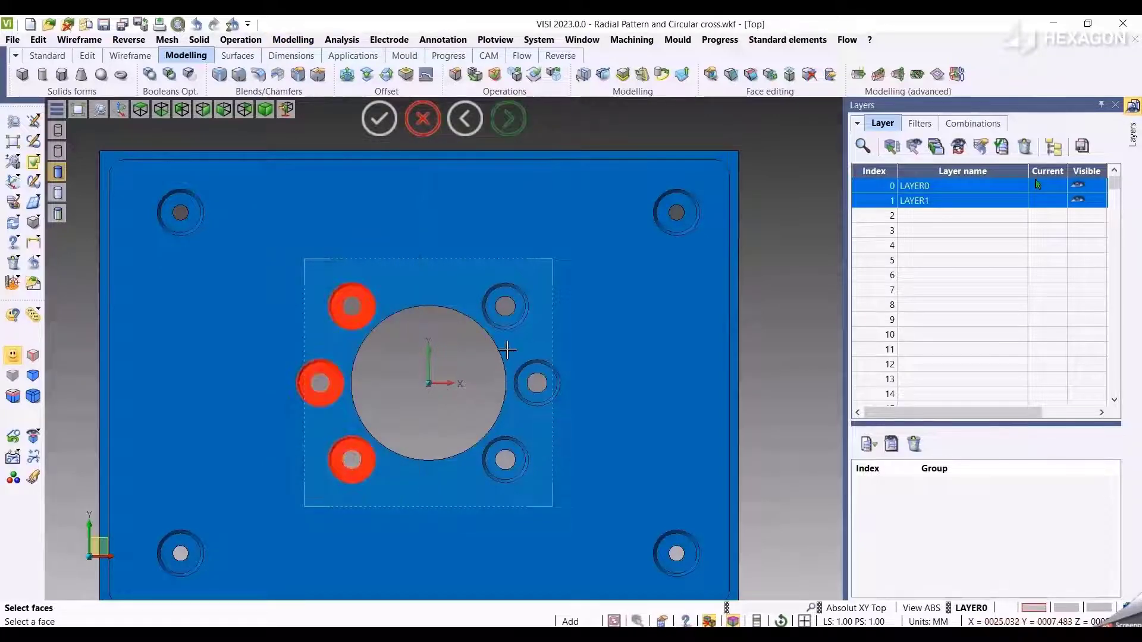
pyautogui.moveTo(462, 269); pyautogui.dragTo(596, 485)
pyautogui.press('Return')
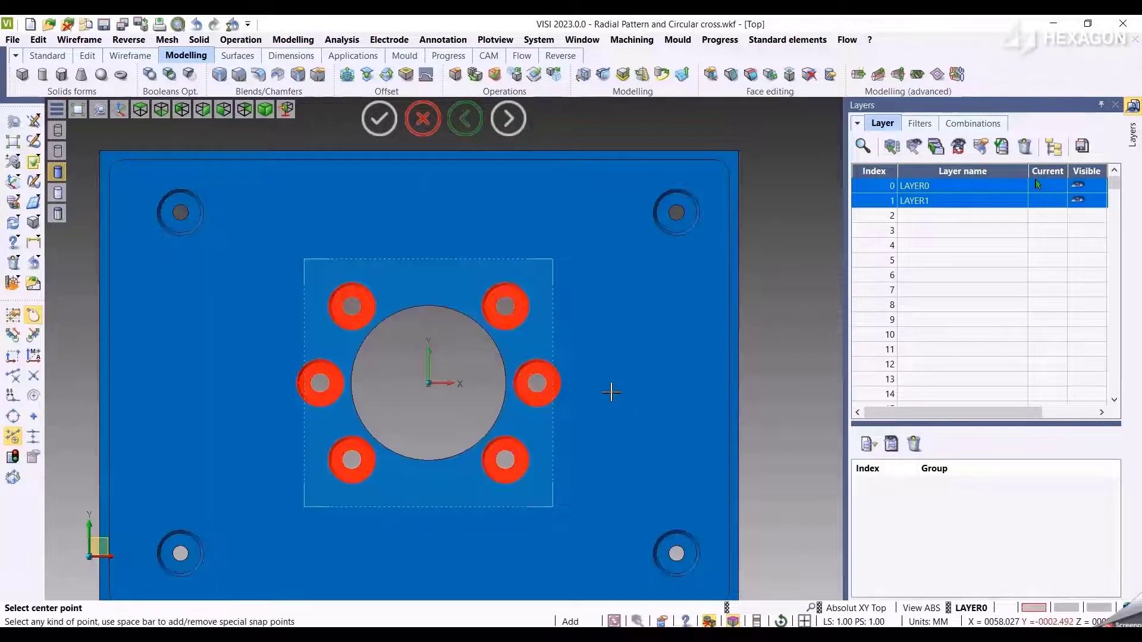
pyautogui.click(428, 384)
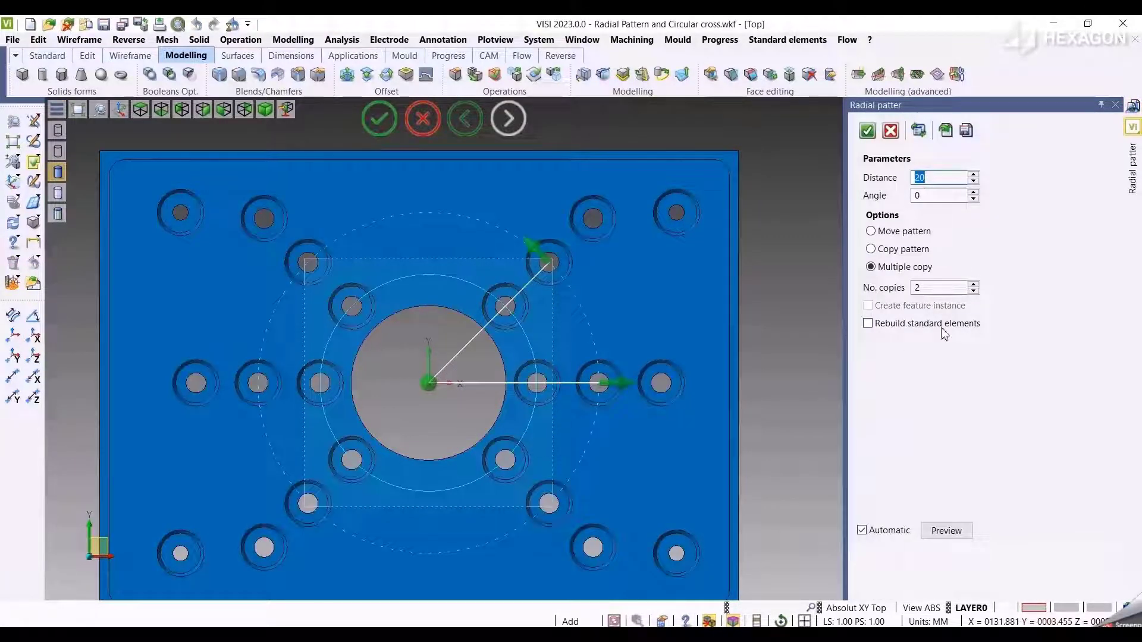
# Step: Try the radial pattern's Move pattern option with a distance of 10 mm
pyautogui.click(884, 233)
pyautogui.write('10')
pyautogui.press('Tab')
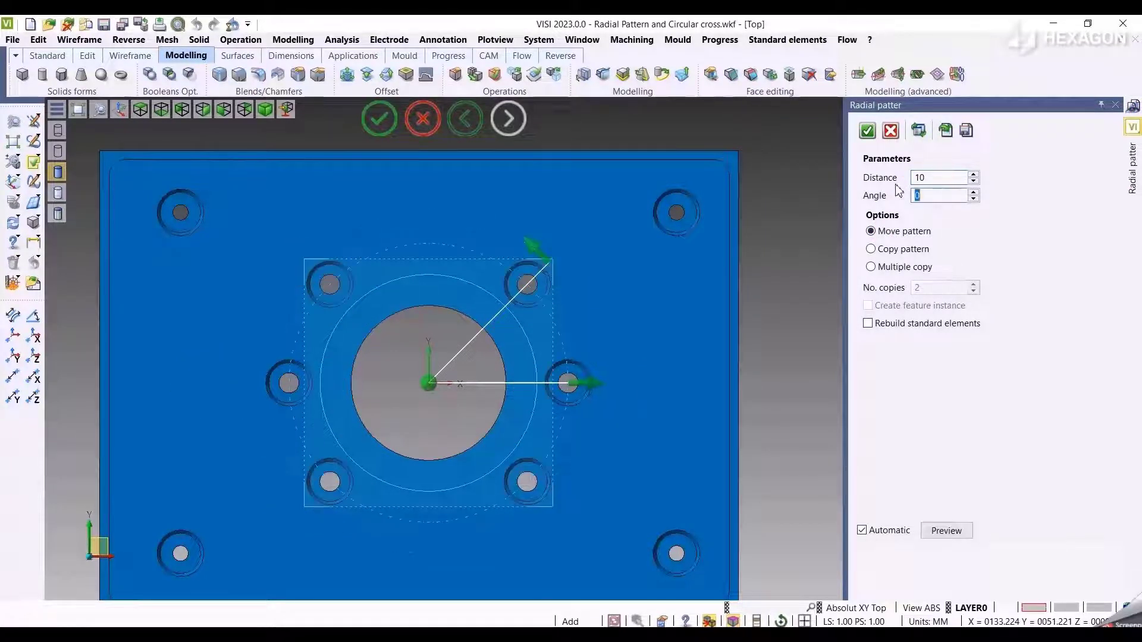
# Step: Try the radial pattern's Copy pattern option with a distance of 20 mm
pyautogui.click(902, 249)
pyautogui.doubleClick(916, 178)
pyautogui.write('2')
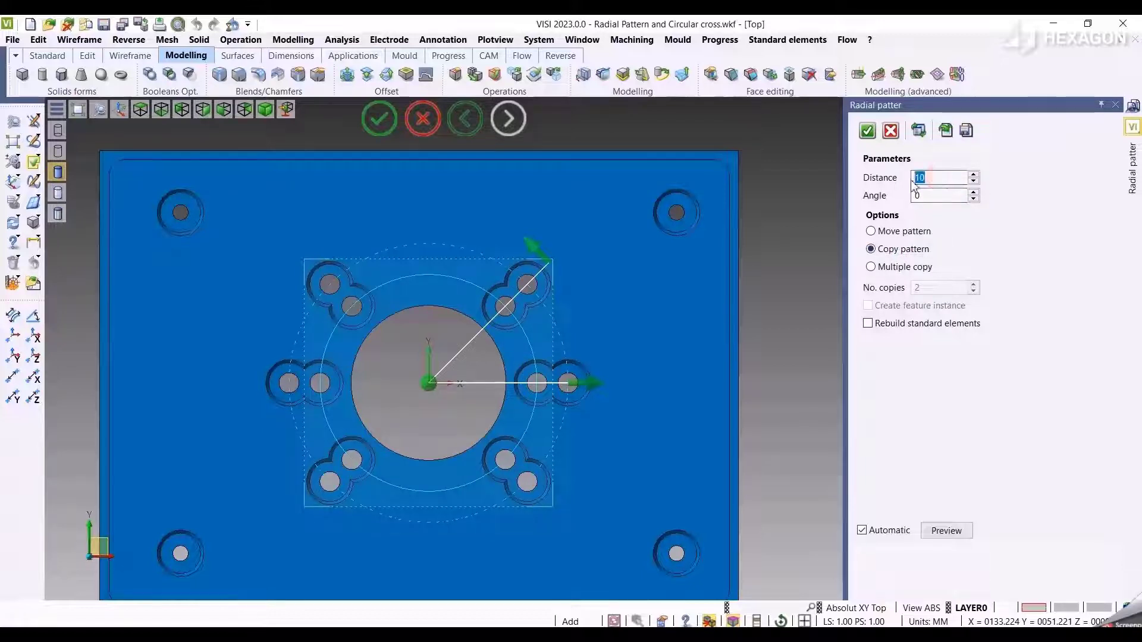
pyautogui.write('0')
pyautogui.press('Tab')
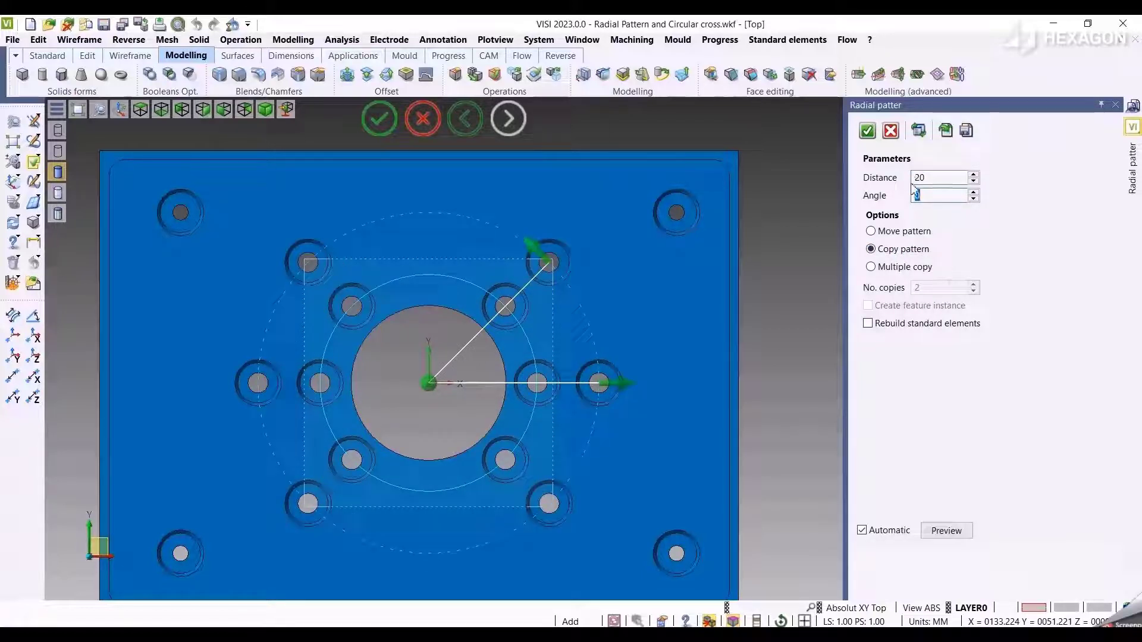
# Step: Switch the radial pattern to Multiple copy and raise its angle to 3, 7 and beyond so the copied holes twist around the centre
pyautogui.click(902, 266)
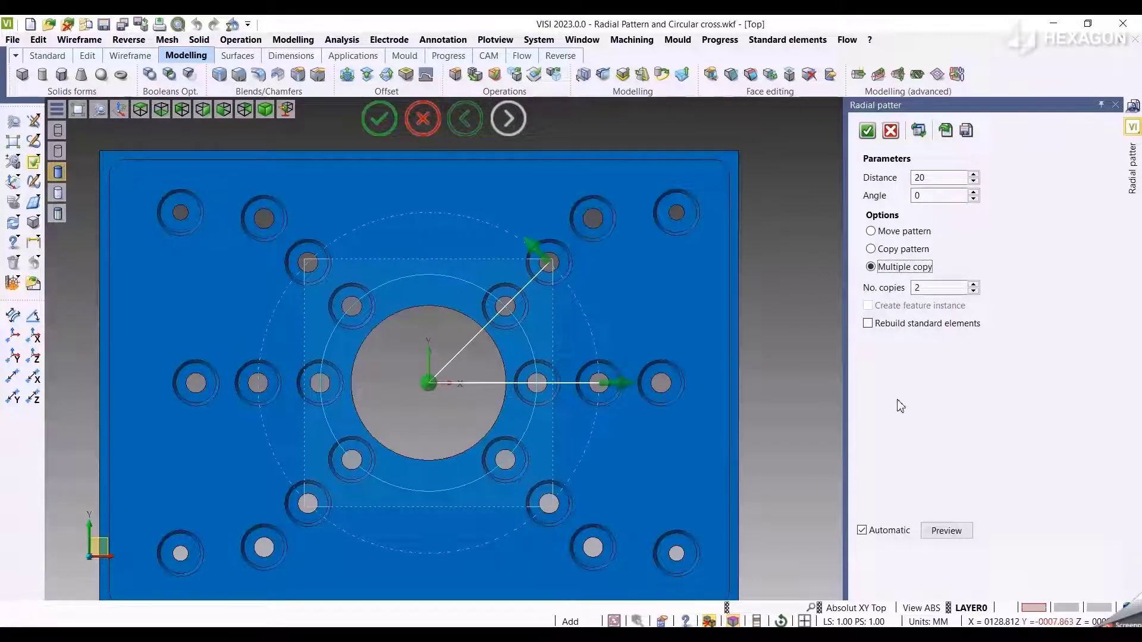
pyautogui.doubleClick(931, 196)
pyautogui.write('3')
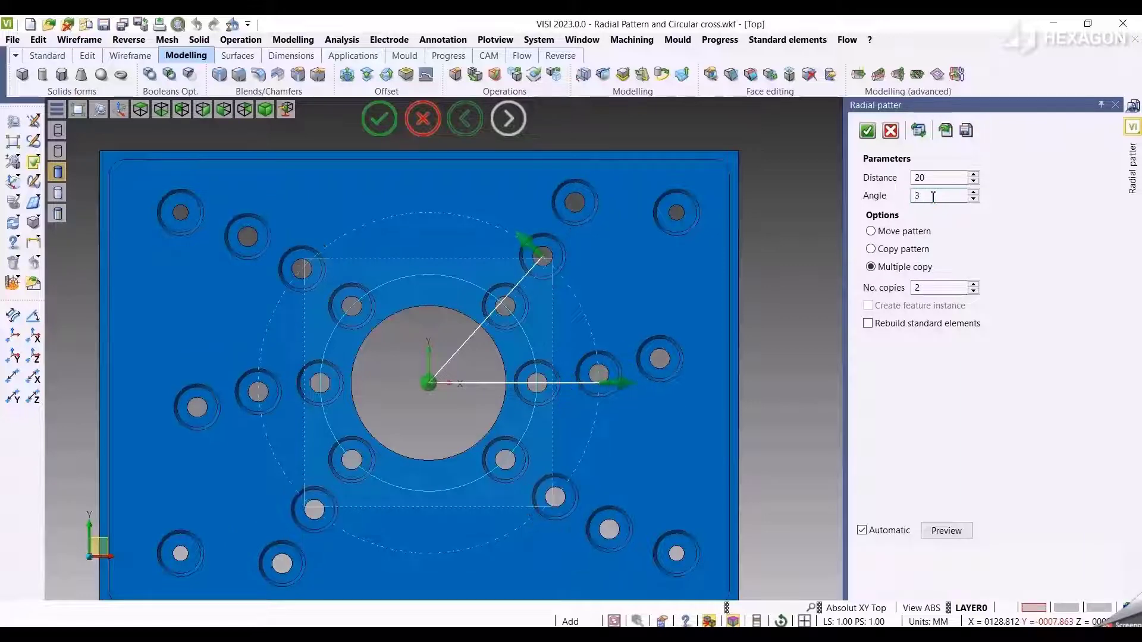
pyautogui.scroll(5, 933, 197)
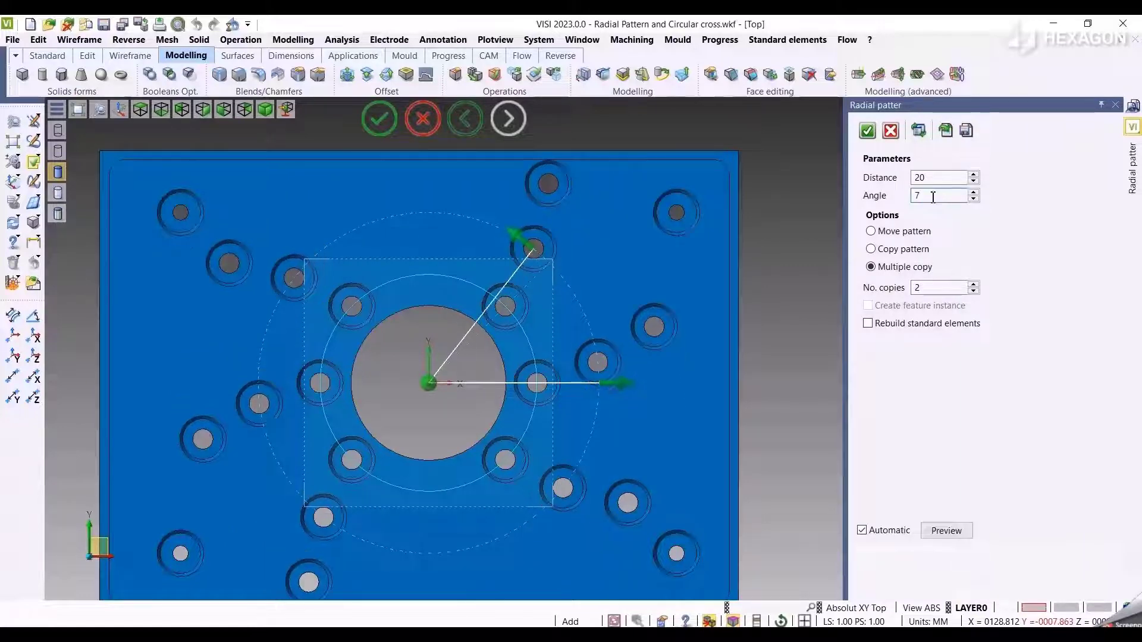
pyautogui.scroll(2, 932, 197)
pyautogui.scroll(3, 933, 197)
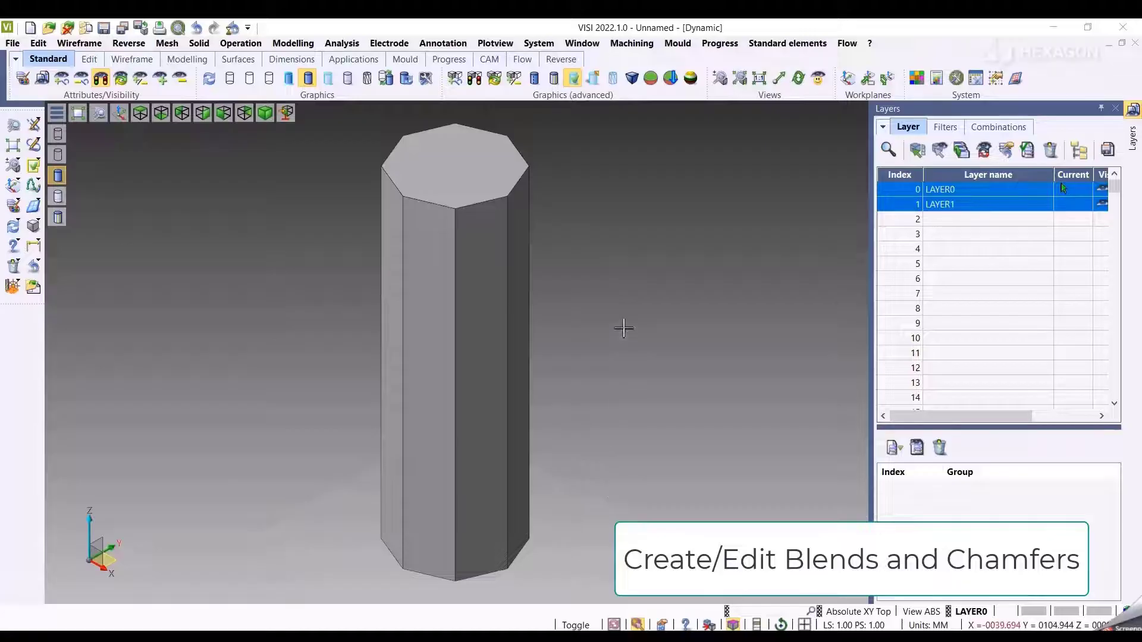
# Step: Start a constant radius blend on the octagonal prism's vertical edges and display the advanced blend options
pyautogui.rightClick(621, 327)
pyautogui.click(641, 337)
pyautogui.click(457, 345)
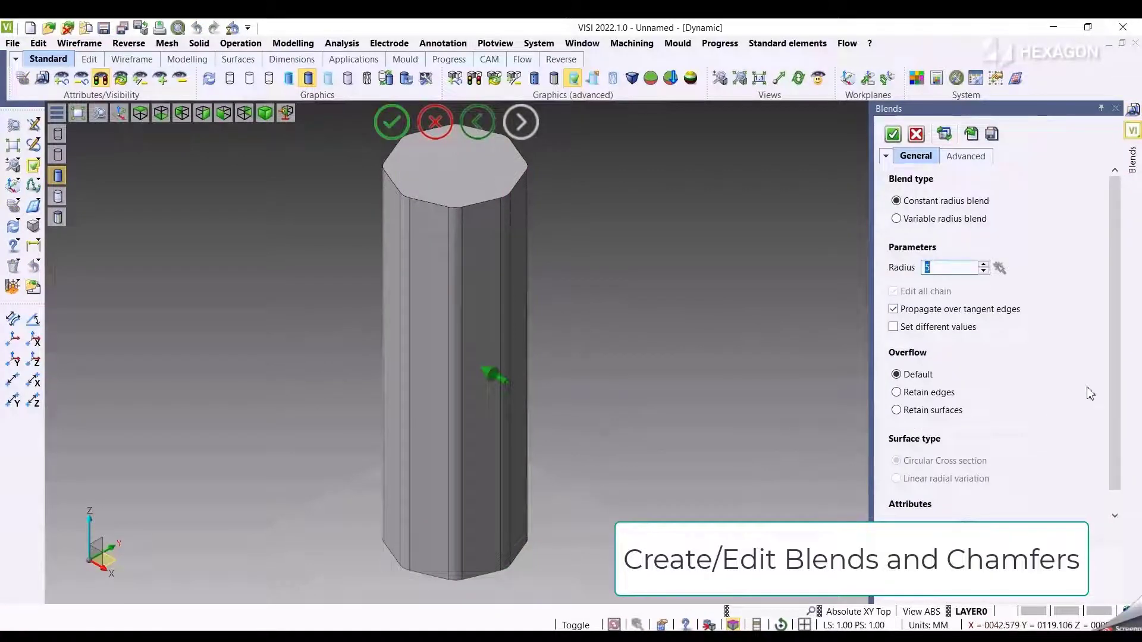
pyautogui.moveTo(1113, 362); pyautogui.dragTo(1123, 433)
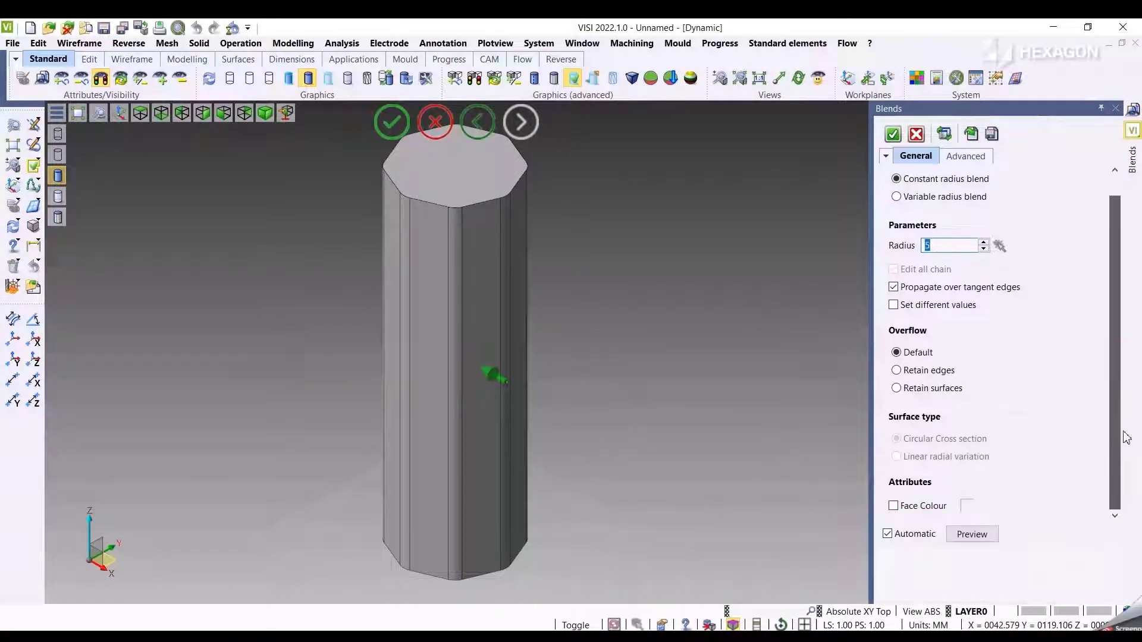
pyautogui.click(963, 157)
pyautogui.scroll(-3, 1058, 388)
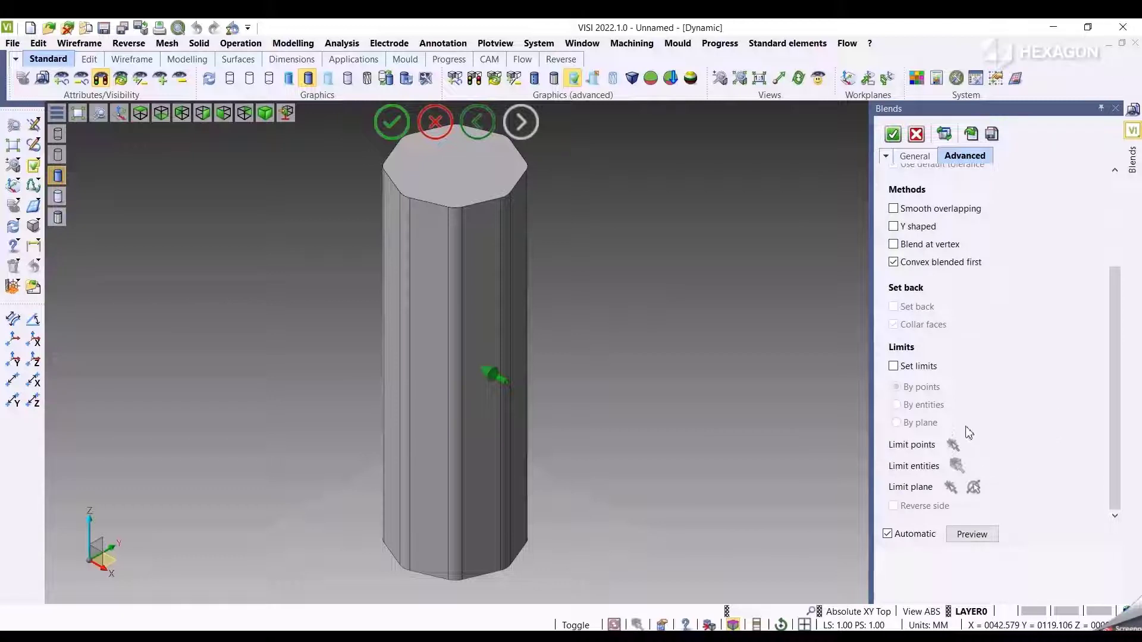
# Step: Enable blend limits by points and place a limit point on the prism's vertical edge at a distance of about 82 mm
pyautogui.click(903, 370)
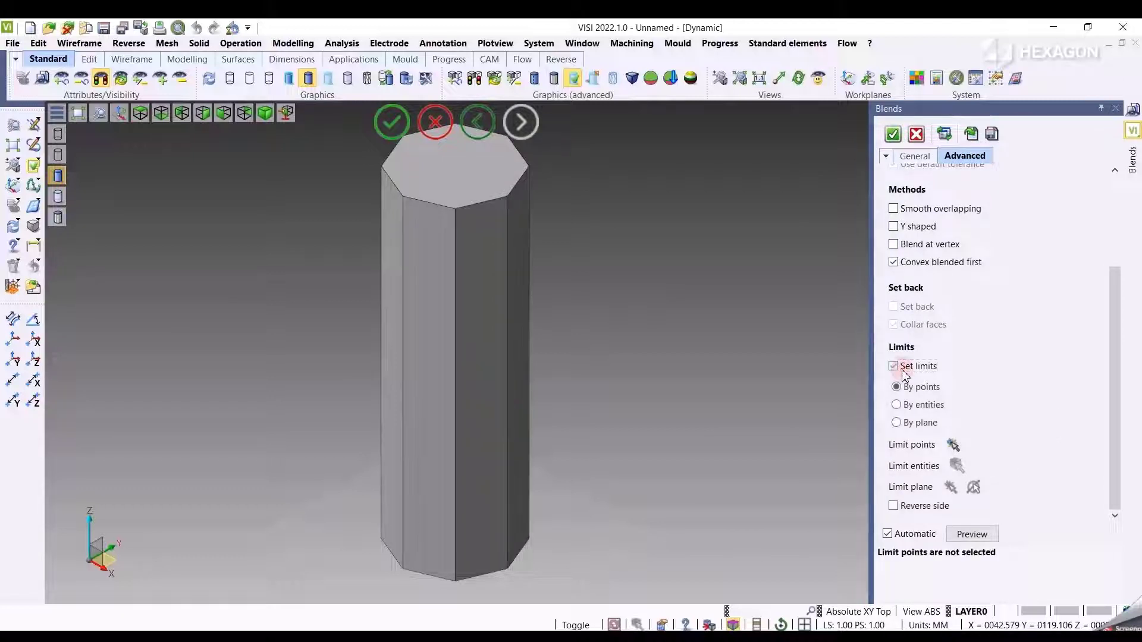
pyautogui.click(952, 446)
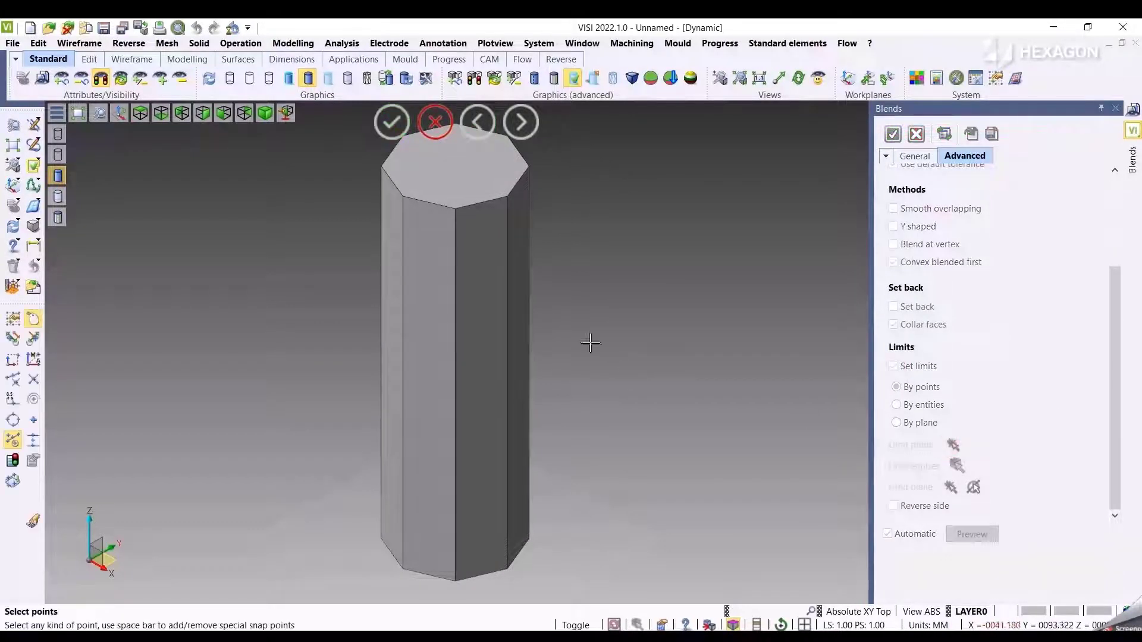
pyautogui.click(509, 321)
pyautogui.scroll(5, 563, 438)
pyautogui.scroll(-1, 542, 386)
pyautogui.moveTo(486, 320)
pyautogui.mouseDown()
pyautogui.moveTo(482, 476)
pyautogui.moveTo(486, 324)
pyautogui.mouseUp()
pyautogui.scroll(-3, 648, 422)
pyautogui.scroll(3, 596, 372)
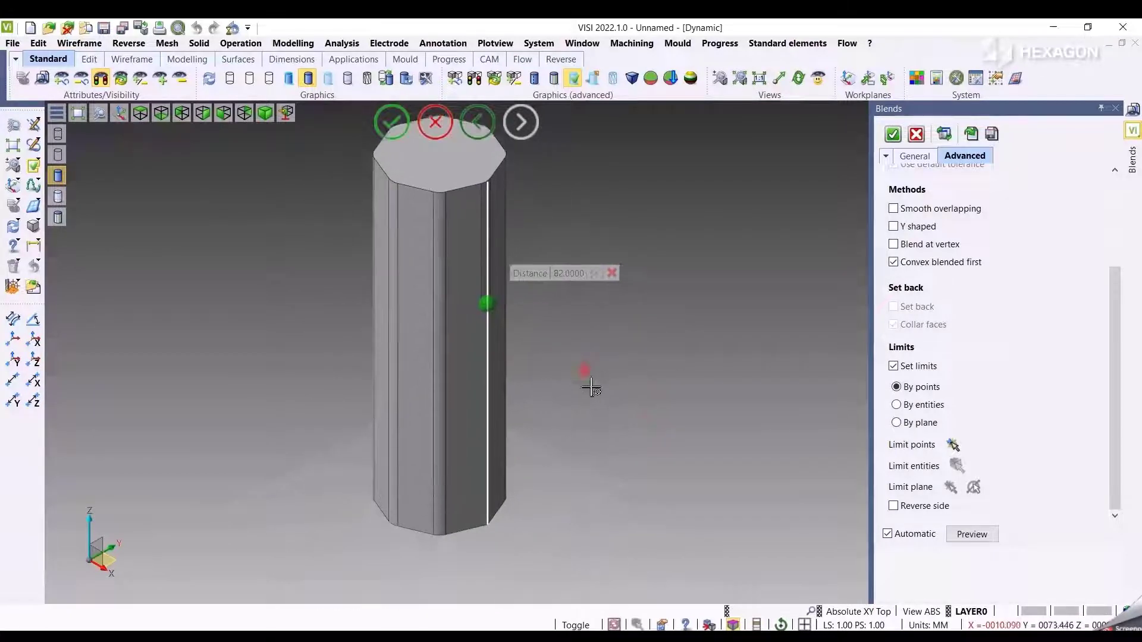
# Step: Limit the blends by plane, picking the plane origin on the prism's front vertical edge and repositioning it along the edge
pyautogui.click(904, 423)
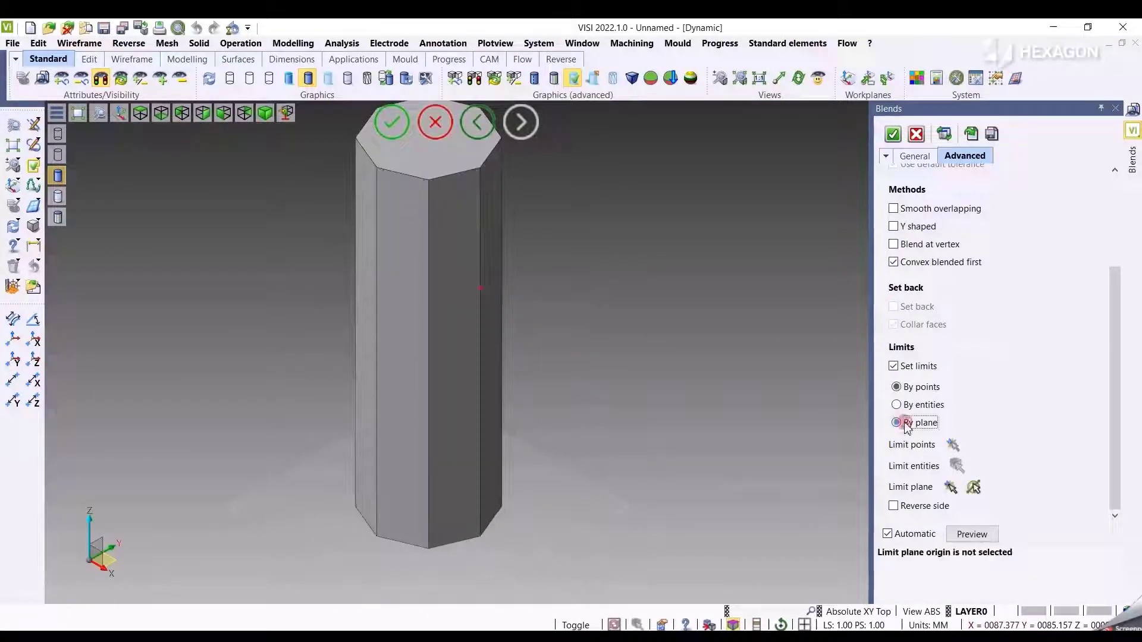
pyautogui.click(950, 488)
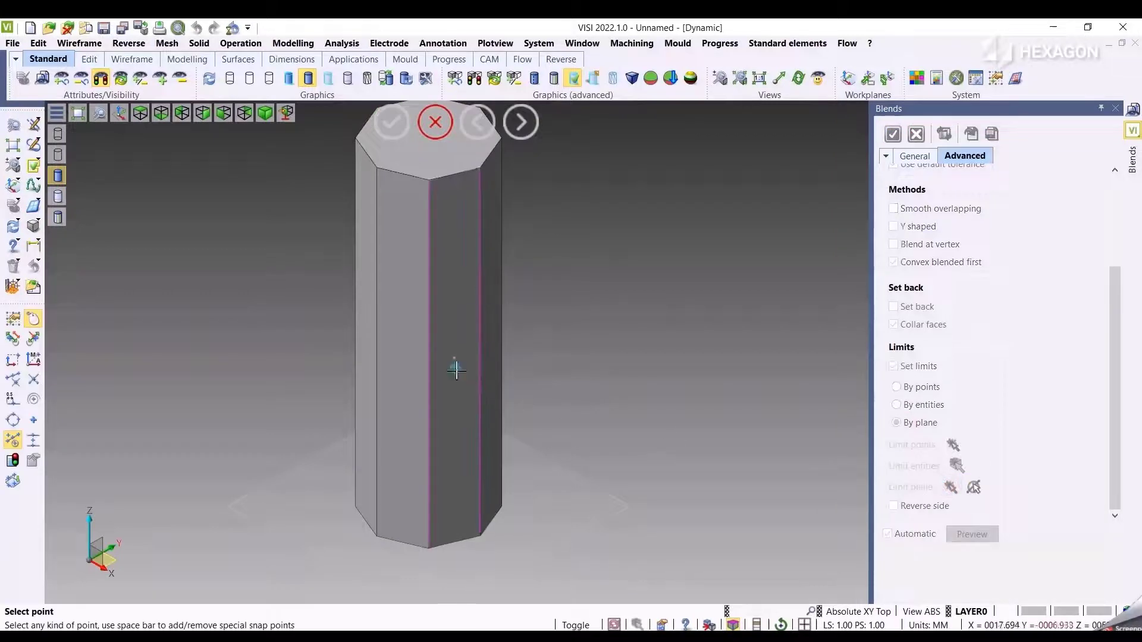
pyautogui.click(429, 364)
pyautogui.moveTo(698, 454)
pyautogui.mouseDown(button='middle')
pyautogui.moveTo(568, 485)
pyautogui.moveTo(688, 458)
pyautogui.mouseUp(button='middle')
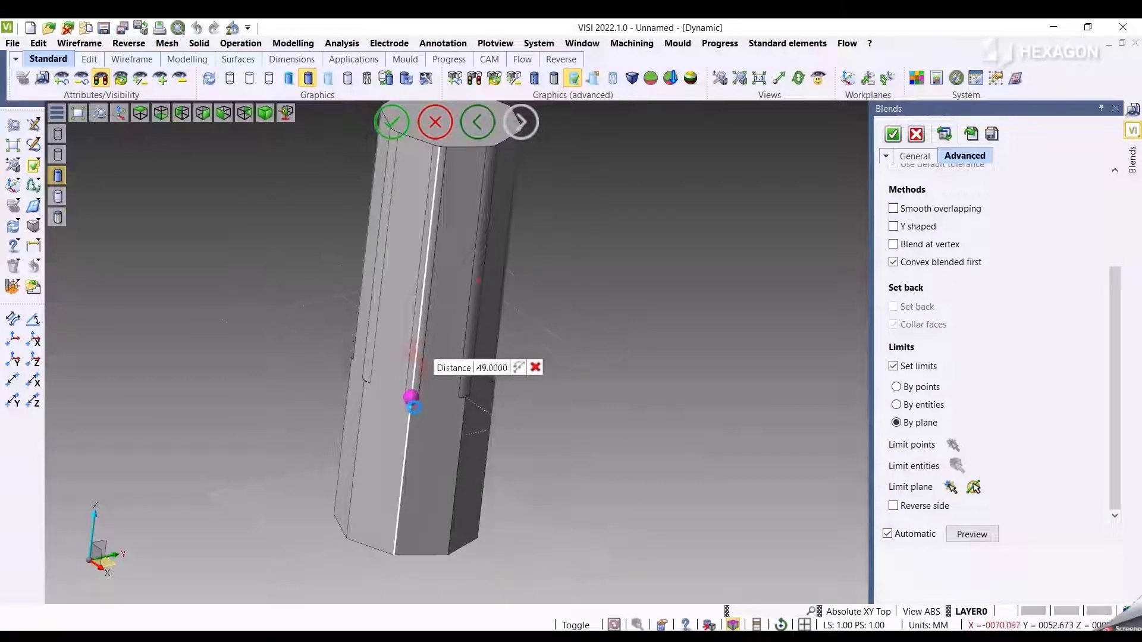
pyautogui.click(421, 319)
pyautogui.moveTo(602, 421); pyautogui.dragTo(610, 500, button='middle')
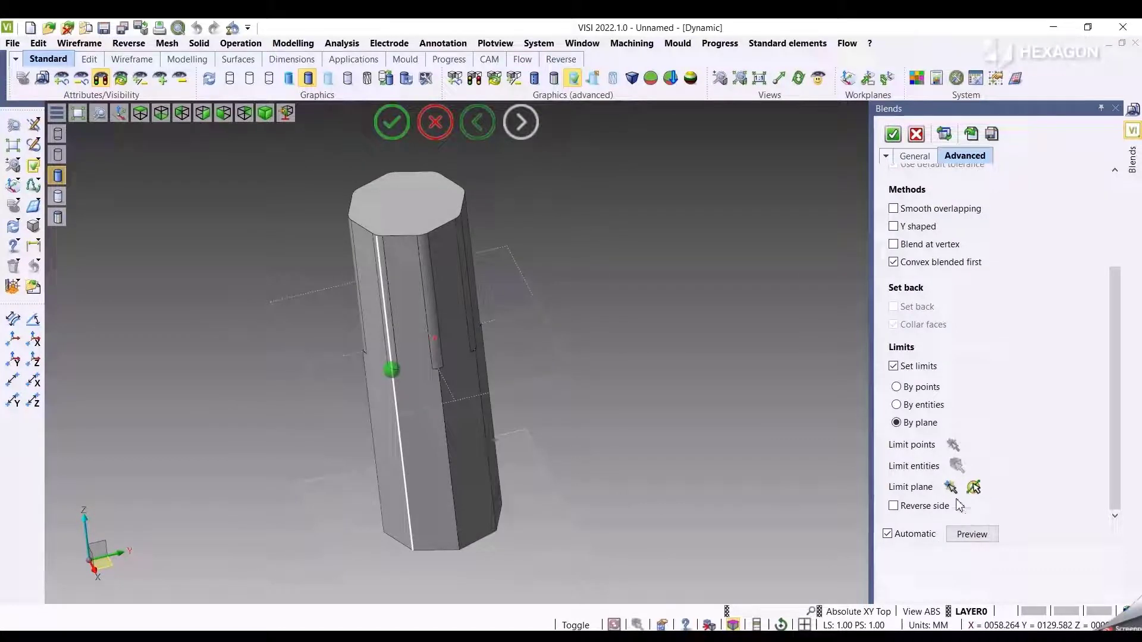
# Step: Try limiting the blends by entities, using the orange sheet body as the limit, and hide the sheet to inspect the blends
pyautogui.click(909, 407)
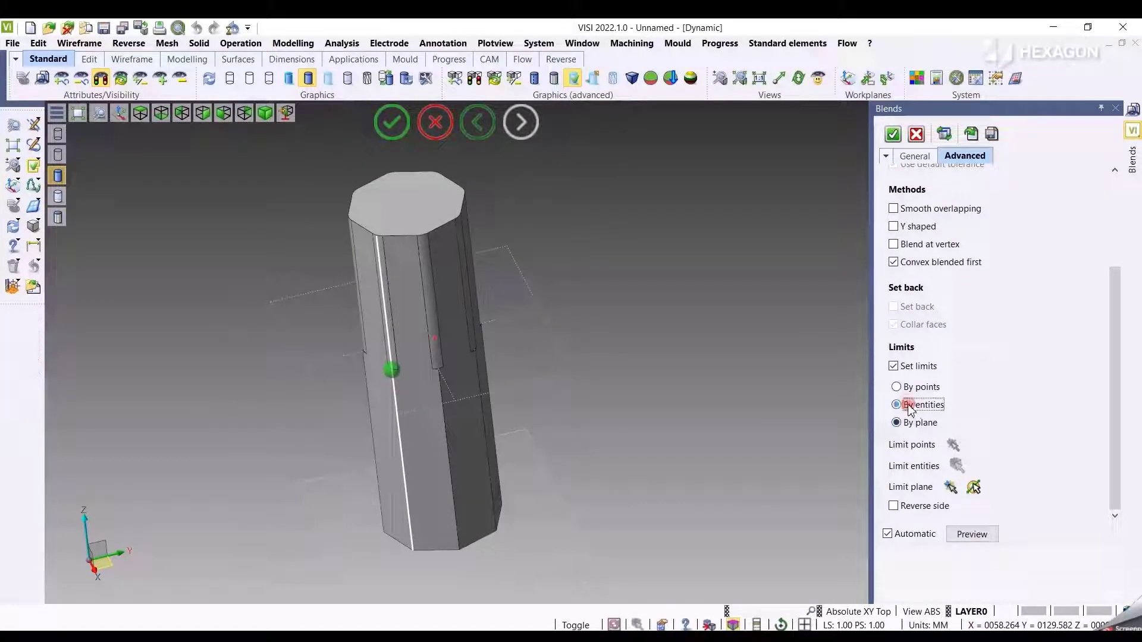
pyautogui.click(101, 80)
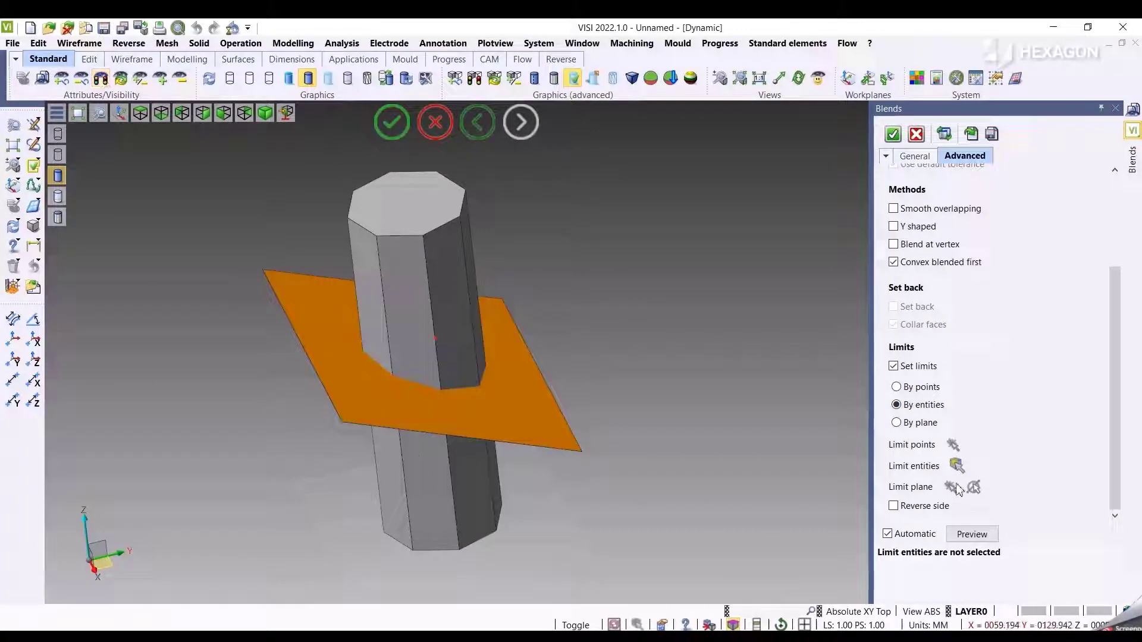
pyautogui.click(958, 465)
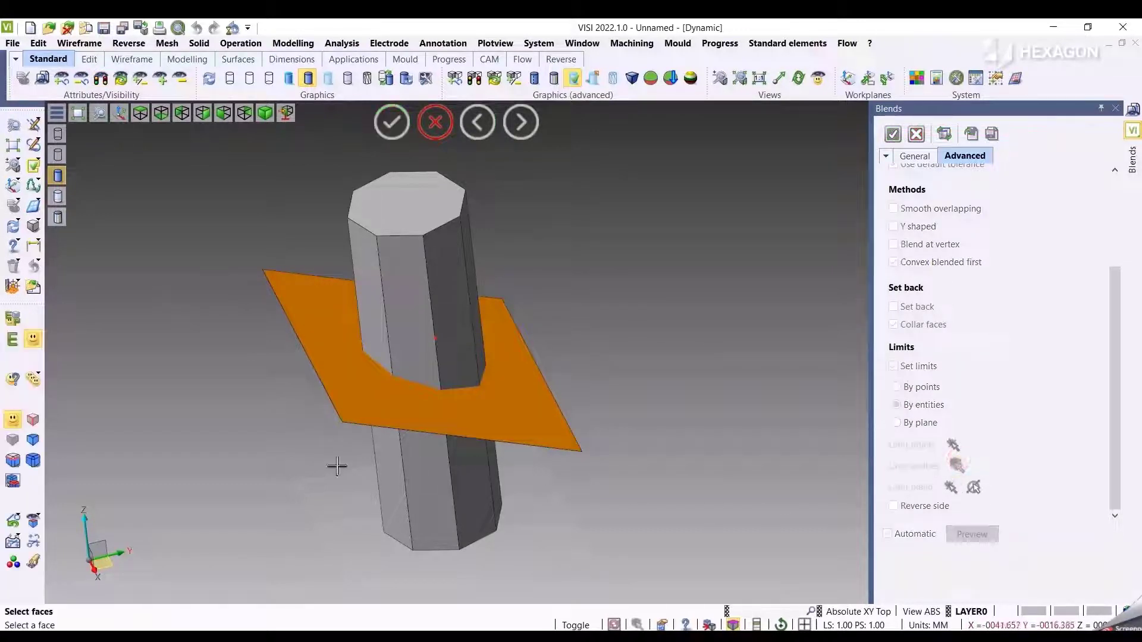
pyautogui.click(12, 340)
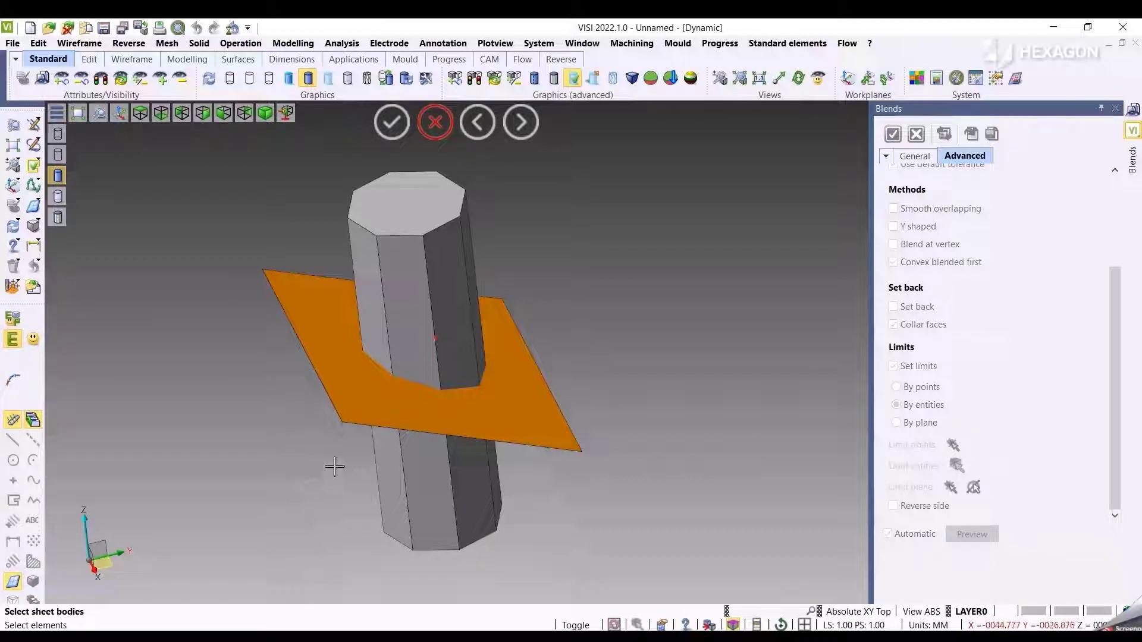
pyautogui.click(337, 423)
pyautogui.moveTo(594, 517); pyautogui.dragTo(562, 483, button='middle')
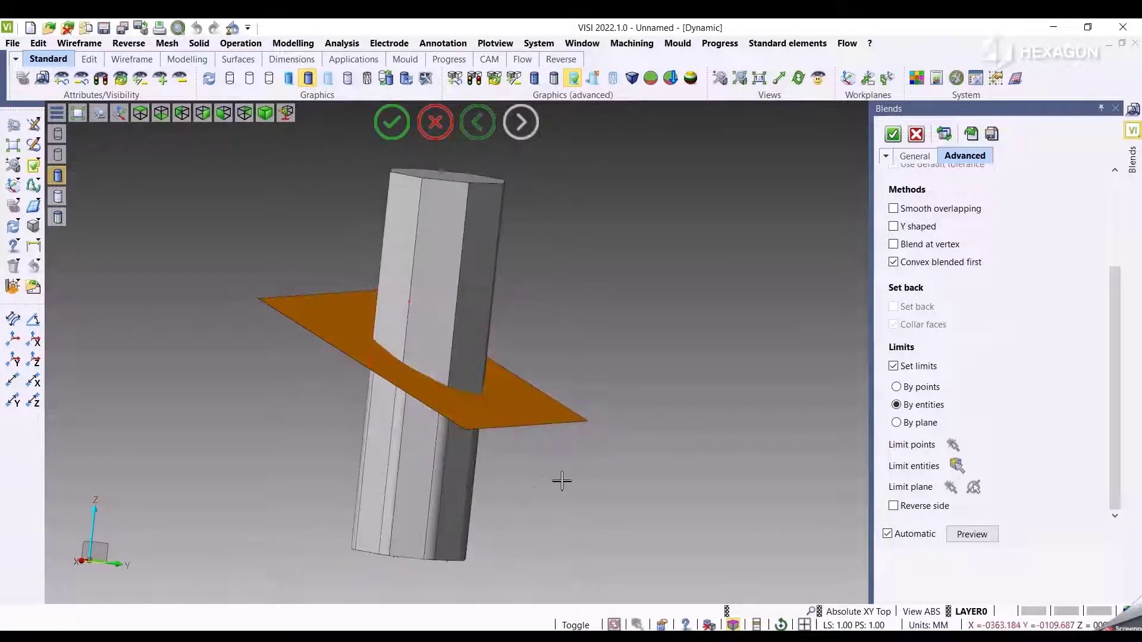
pyautogui.click(101, 80)
pyautogui.moveTo(537, 384); pyautogui.dragTo(574, 416, button='middle')
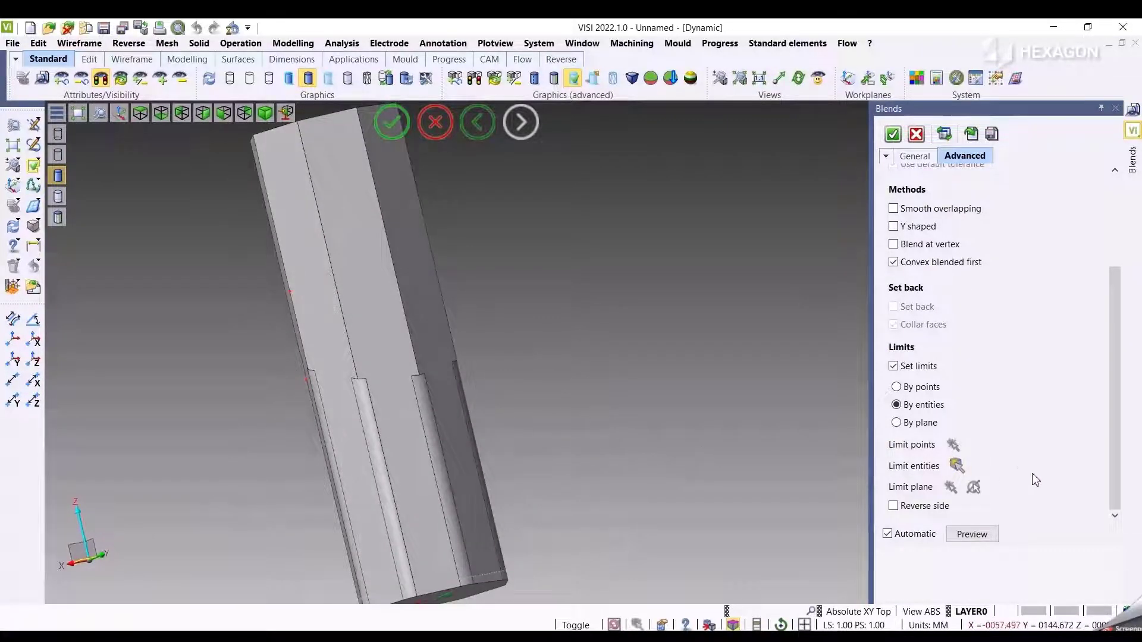
# Step: Switch the blend limits back to By plane and apply the blends to the prism
pyautogui.click(912, 424)
pyautogui.moveTo(644, 462)
pyautogui.mouseDown(button='middle')
pyautogui.moveTo(678, 415)
pyautogui.moveTo(719, 458)
pyautogui.mouseUp(button='middle')
pyautogui.moveTo(718, 479); pyautogui.dragTo(721, 438, button='middle')
pyautogui.rightClick(714, 420)
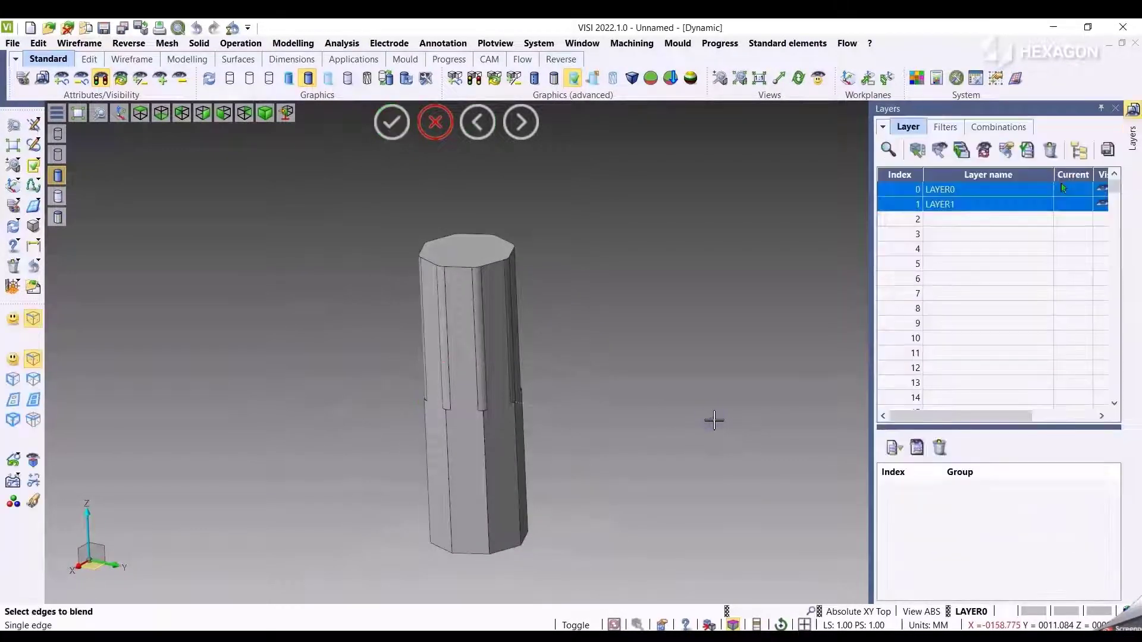
pyautogui.press('Home')
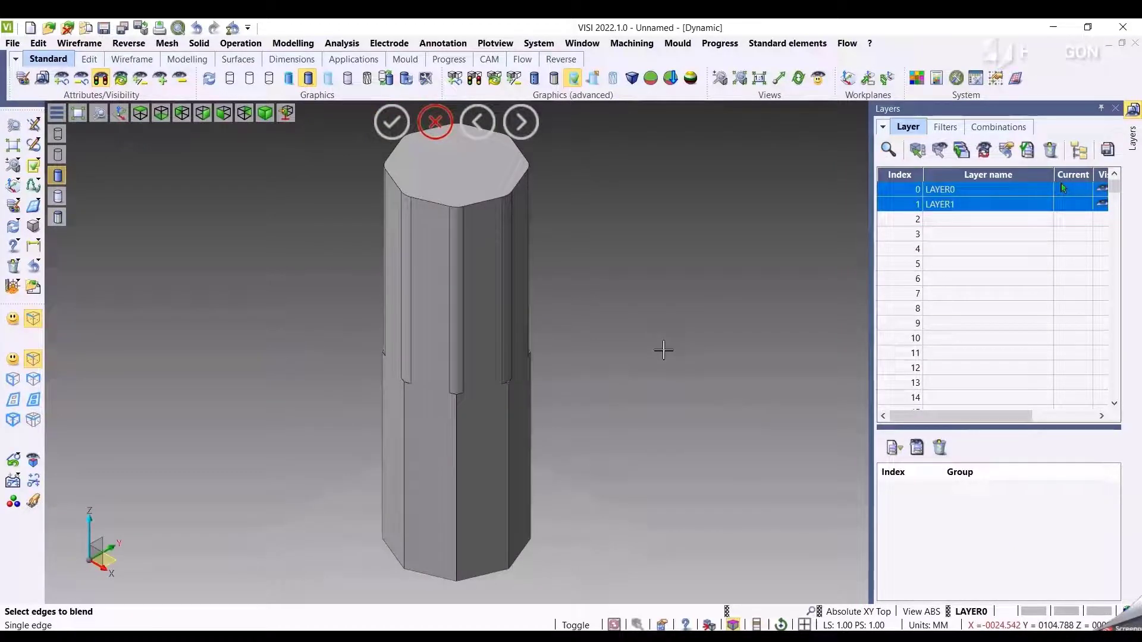
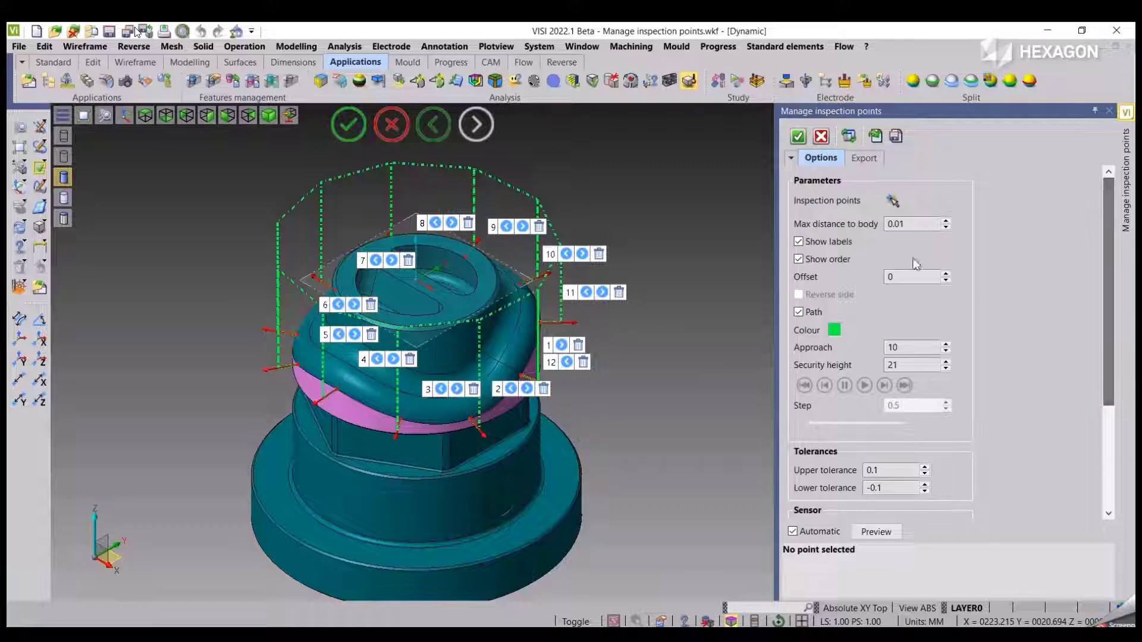
# Step: Toggle the display of the inspection point labels and the measuring path off and back on
pyautogui.click(798, 242)
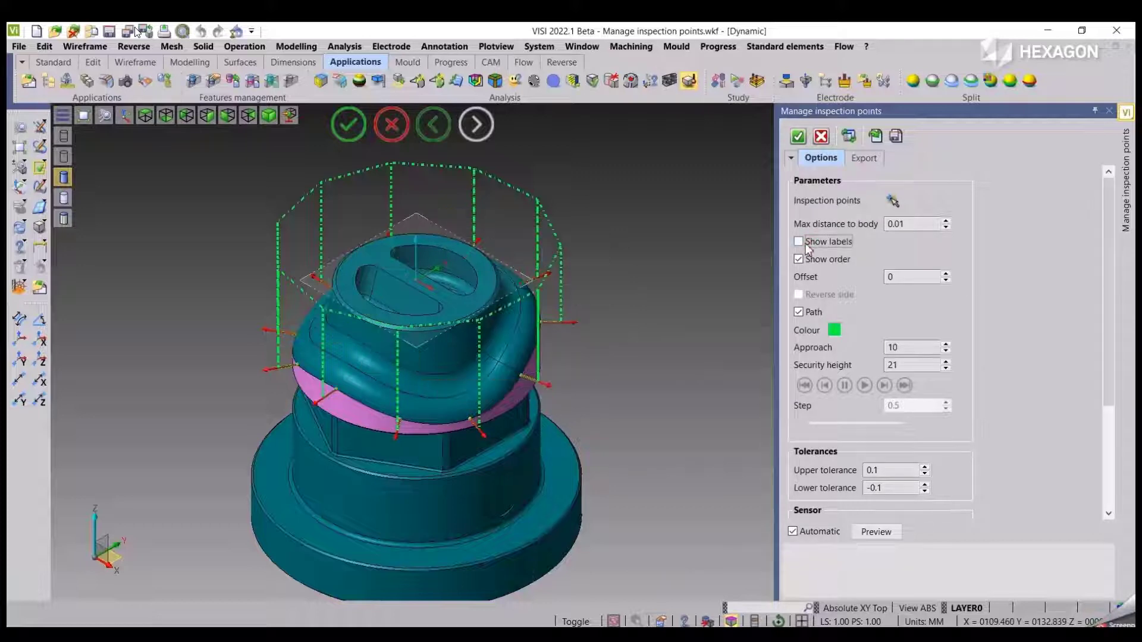
pyautogui.click(807, 246)
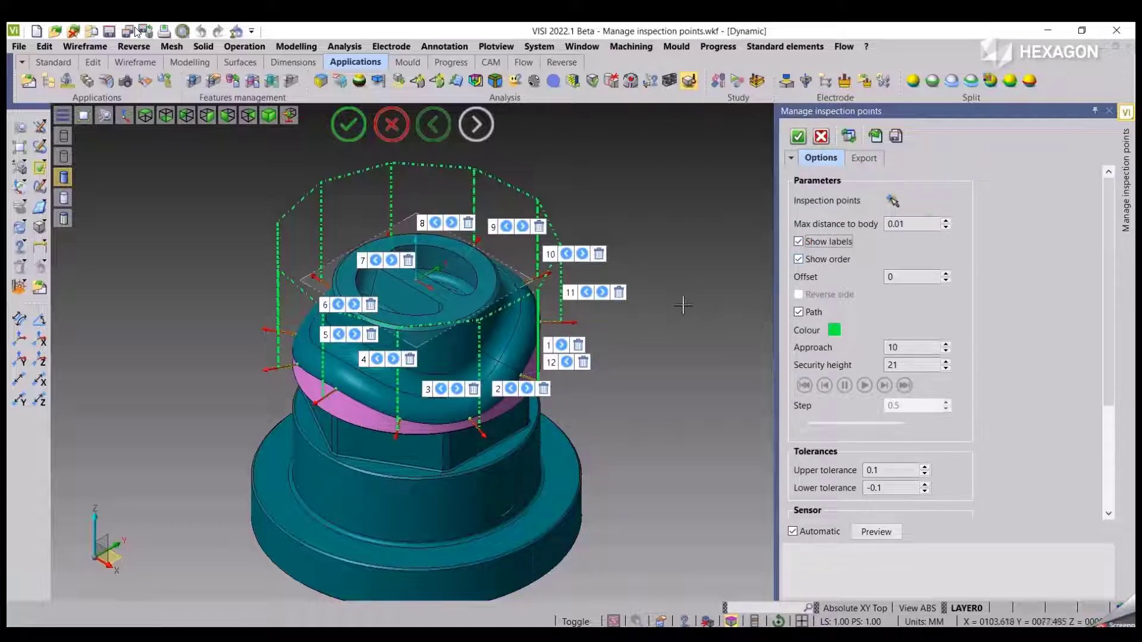
pyautogui.scroll(3, 678, 333)
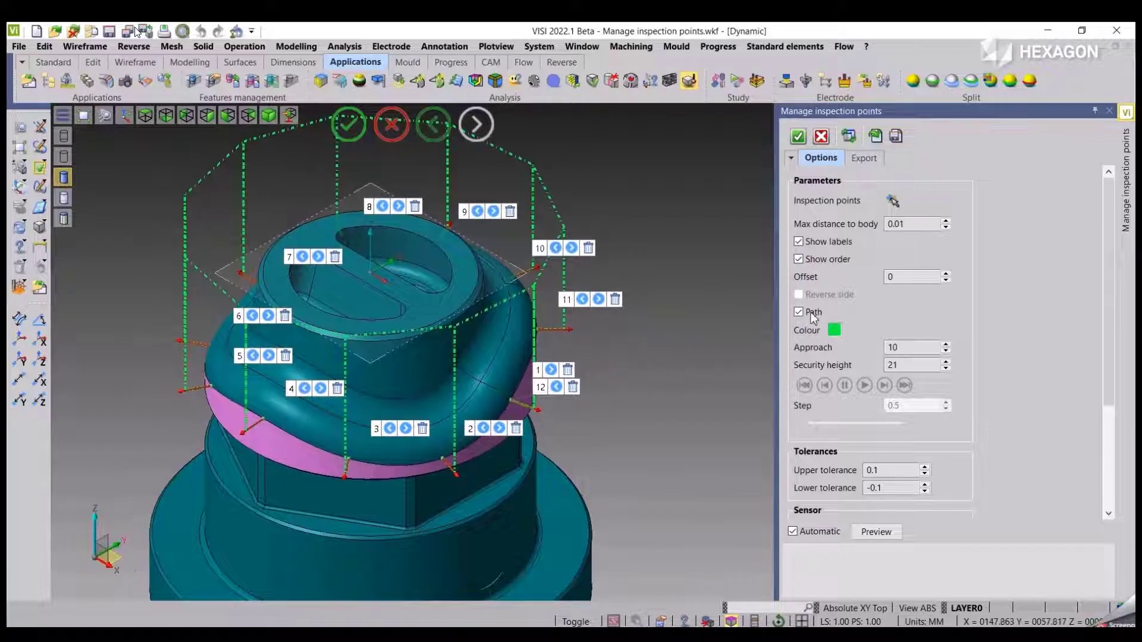
pyautogui.click(813, 315)
pyautogui.click(812, 316)
pyautogui.scroll(-3, 652, 387)
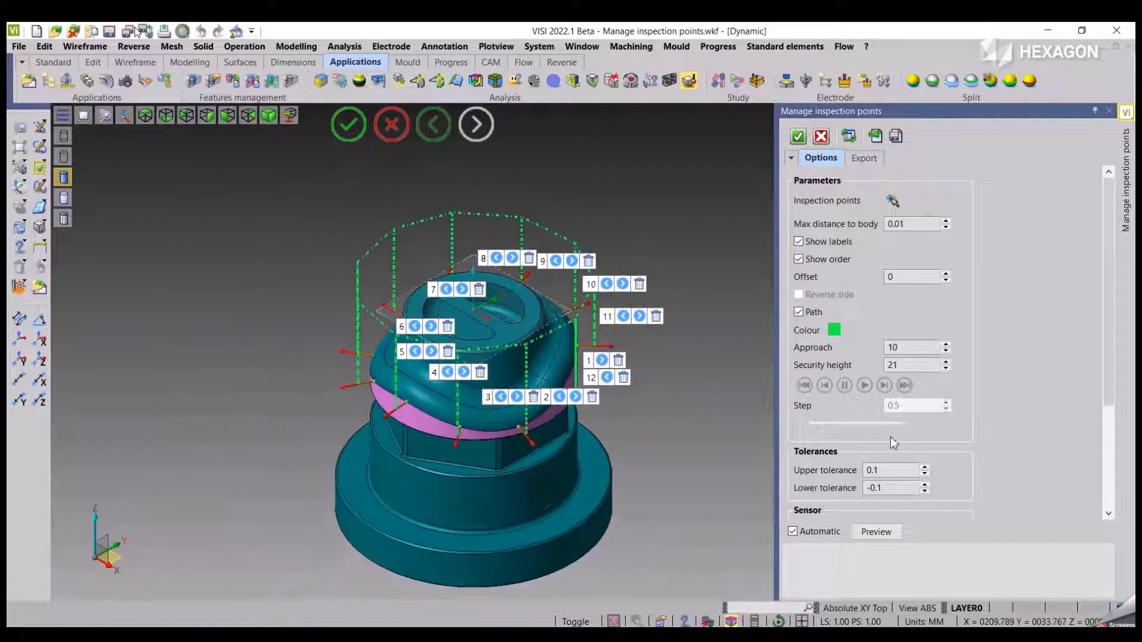
# Step: Enable the Sensor for the inspection points and play the probe simulation along the path
pyautogui.moveTo(1111, 365); pyautogui.dragTo(1111, 455)
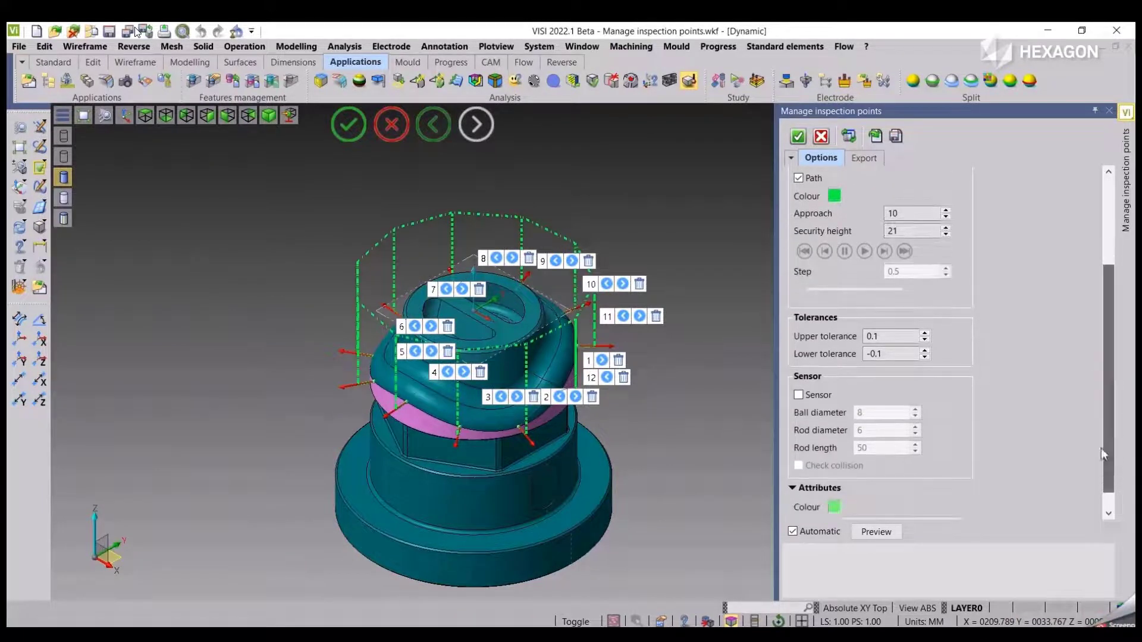
pyautogui.click(801, 396)
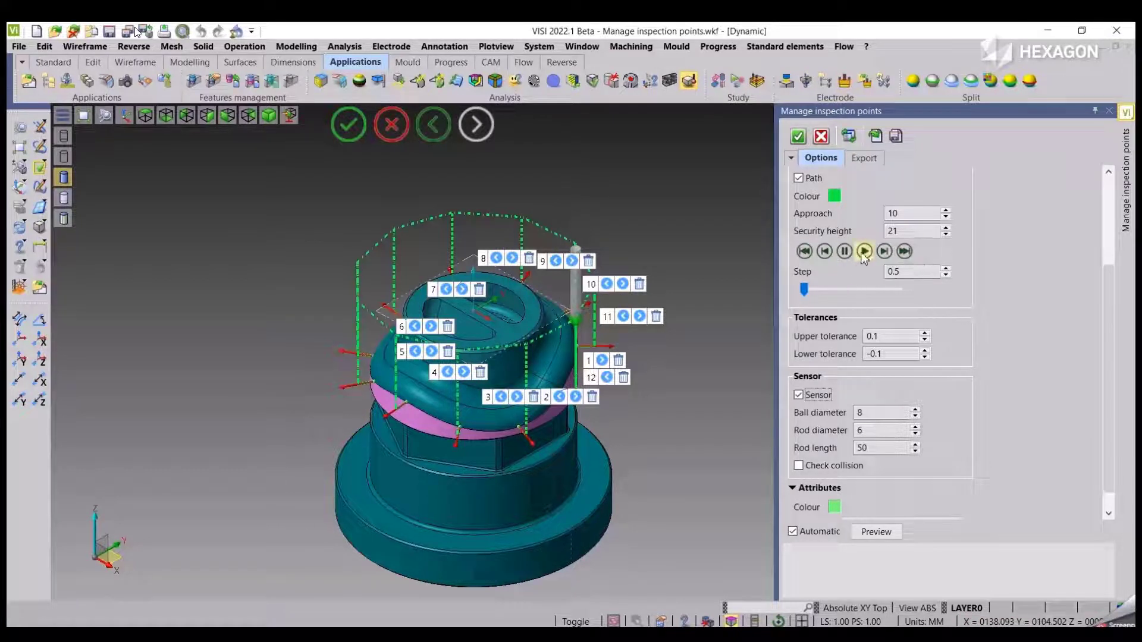
pyautogui.click(864, 251)
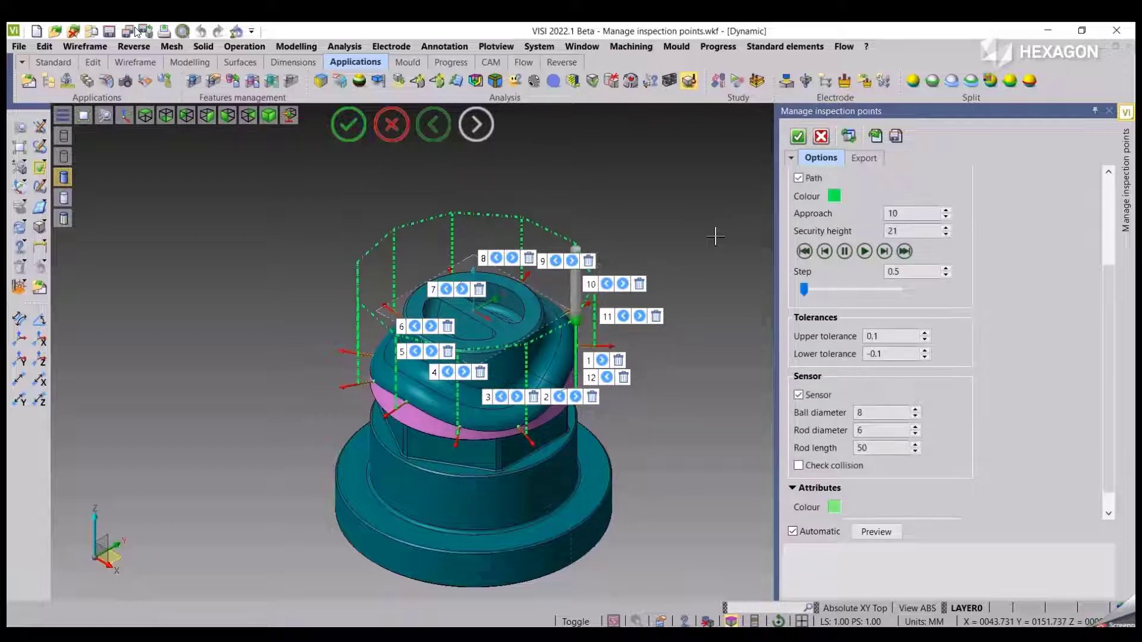
# Step: Hide the labels of the inspection points around the part
pyautogui.scroll(2, 687, 270)
pyautogui.moveTo(687, 271); pyautogui.dragTo(698, 297, button='middle')
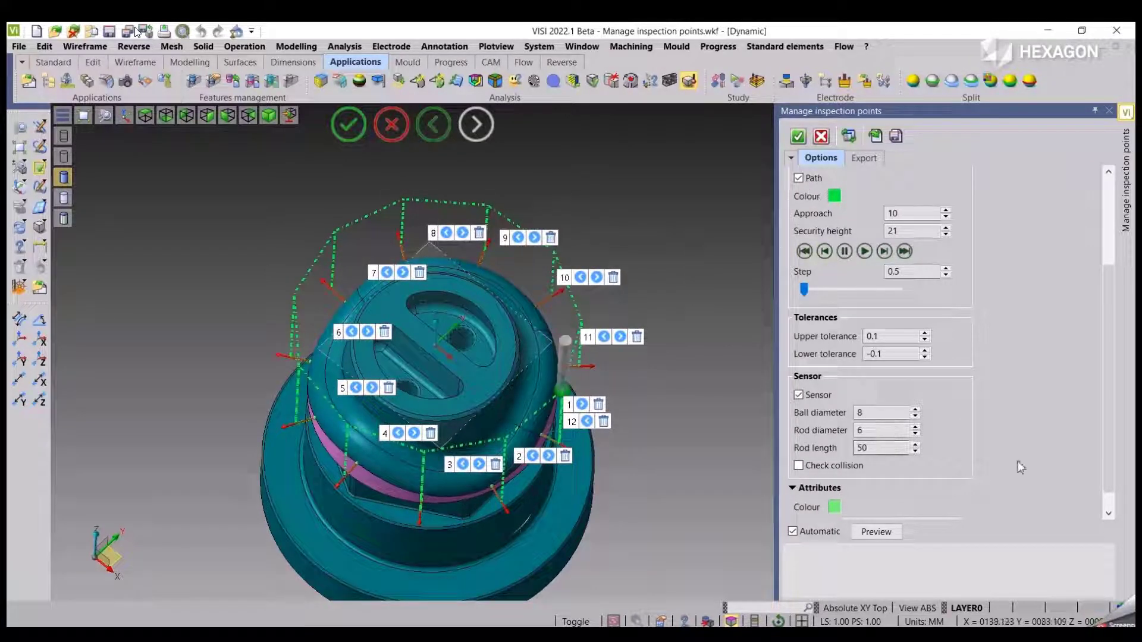
pyautogui.moveTo(1110, 318); pyautogui.dragTo(1111, 205)
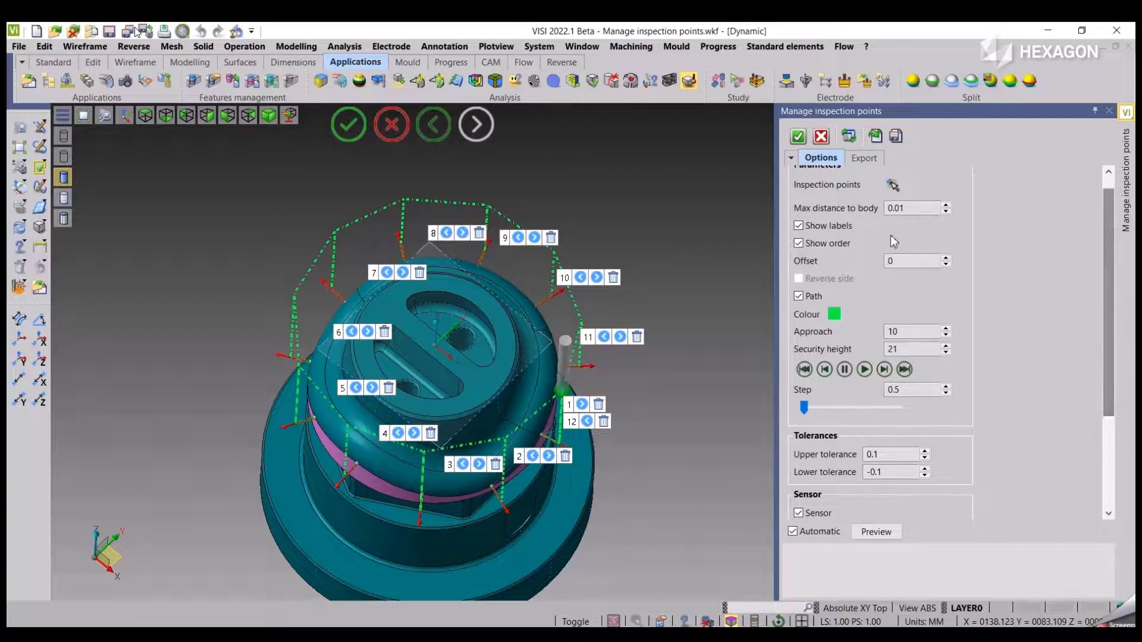
pyautogui.click(798, 226)
pyautogui.moveTo(677, 330); pyautogui.dragTo(676, 302, button='middle')
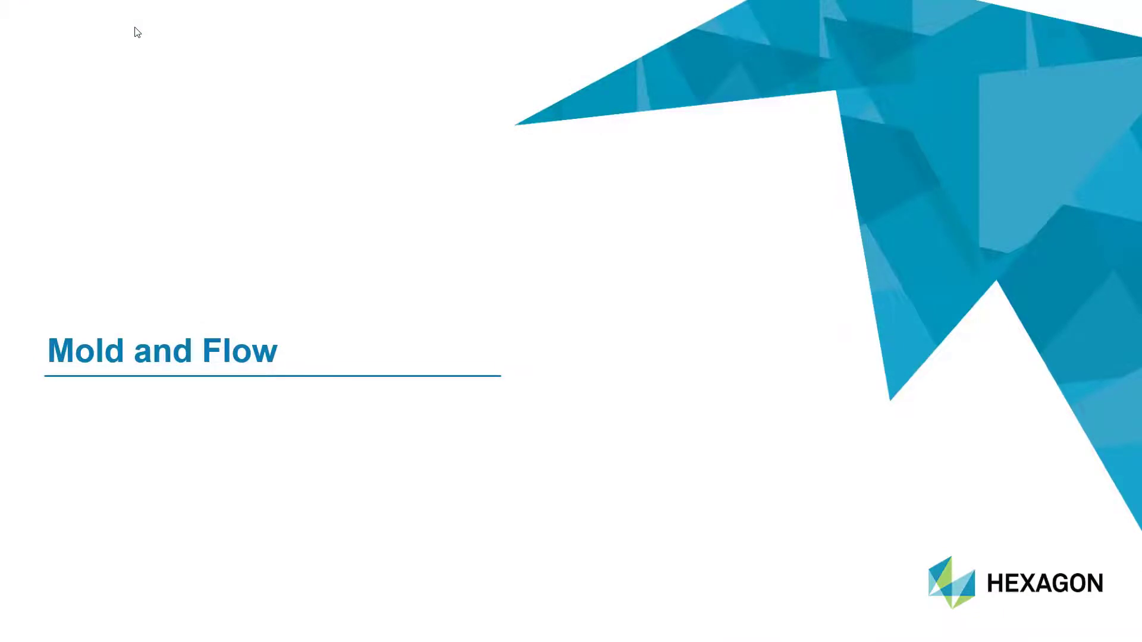
pyautogui.click(137, 32)
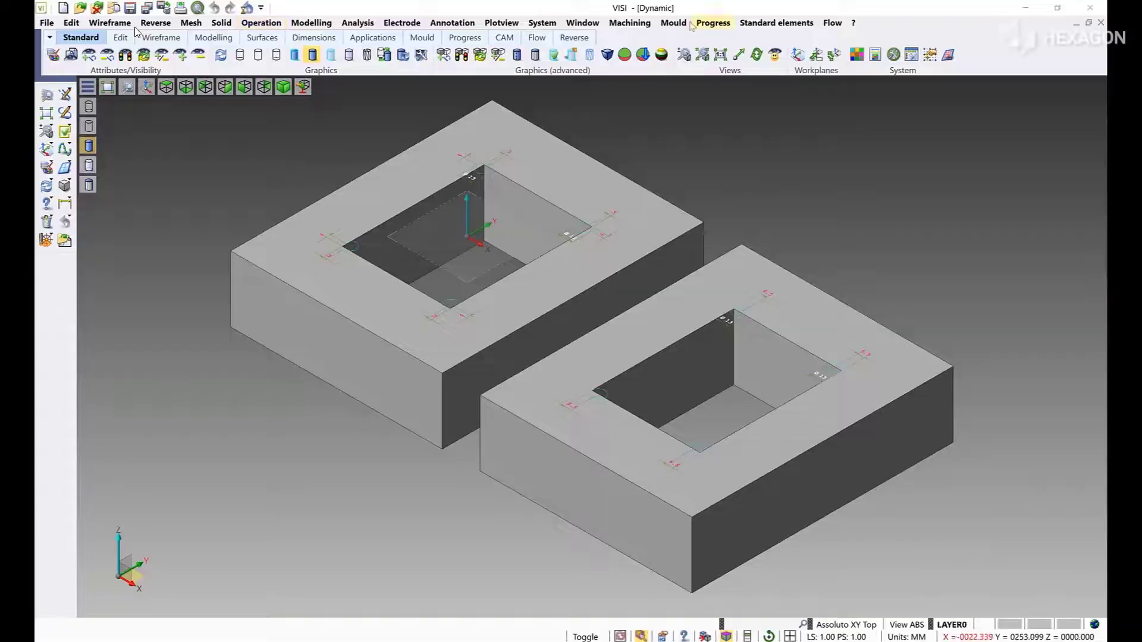
# Step: Create tool cavities with Cylinder on edges, clearance diameter 8, at the four pocket corners of the plate at the origin
pyautogui.click(684, 24)
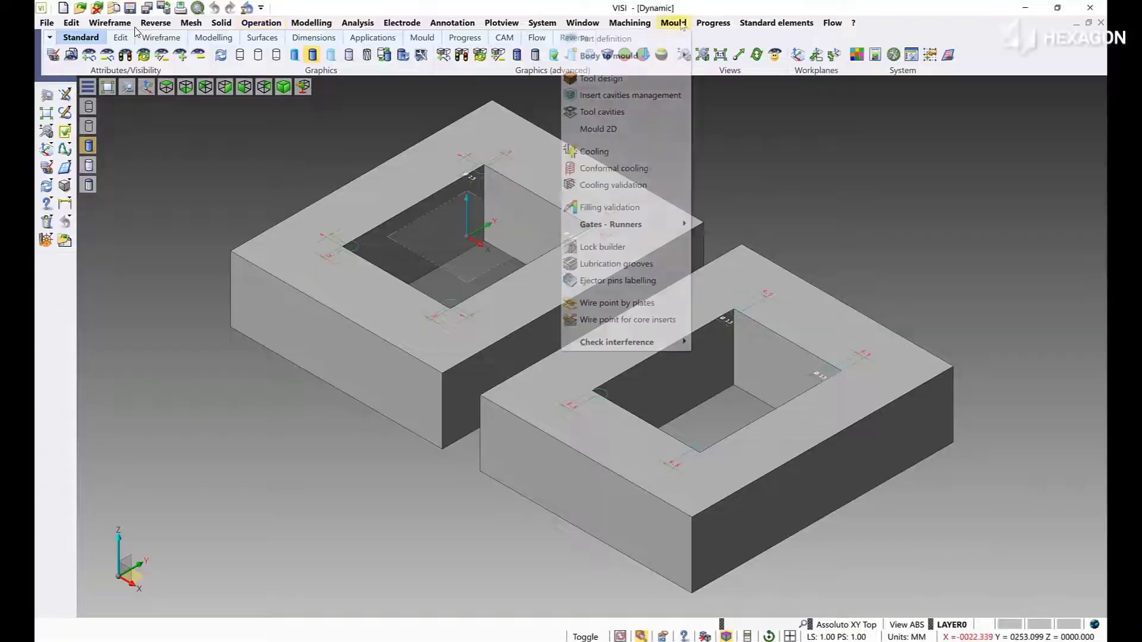
pyautogui.click(640, 118)
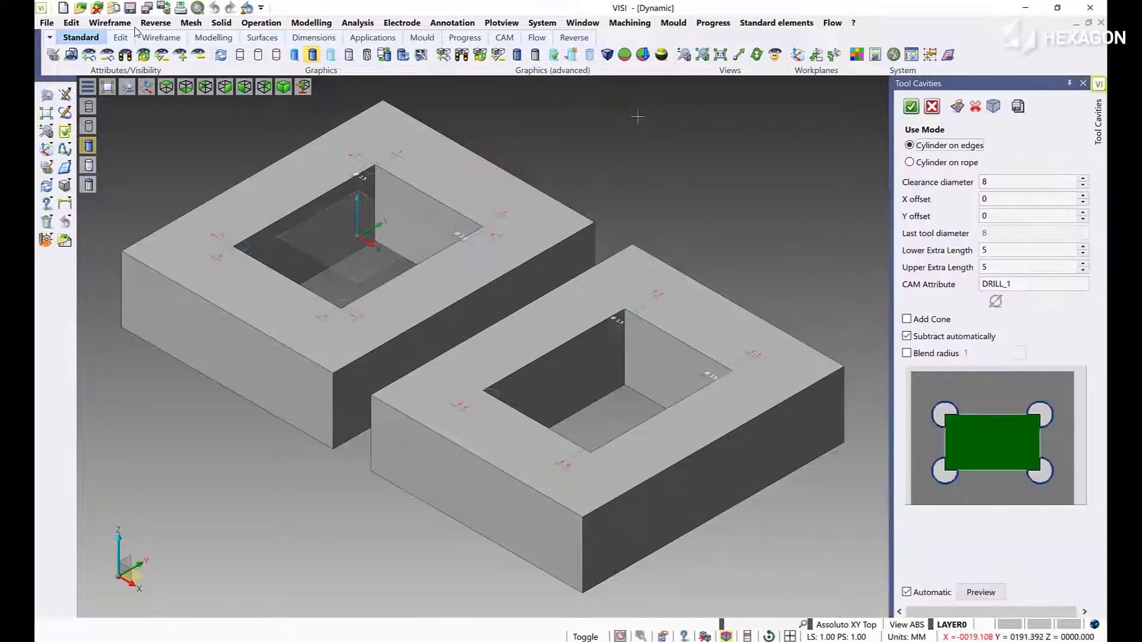
pyautogui.click(954, 109)
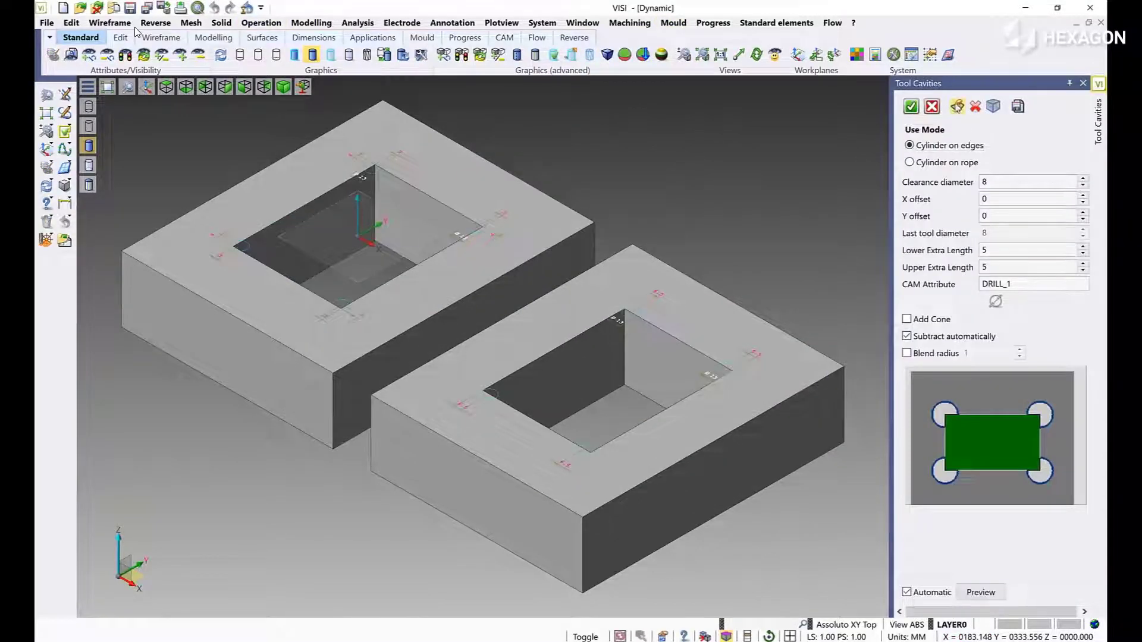
pyautogui.click(597, 229)
pyautogui.rightClick(597, 229)
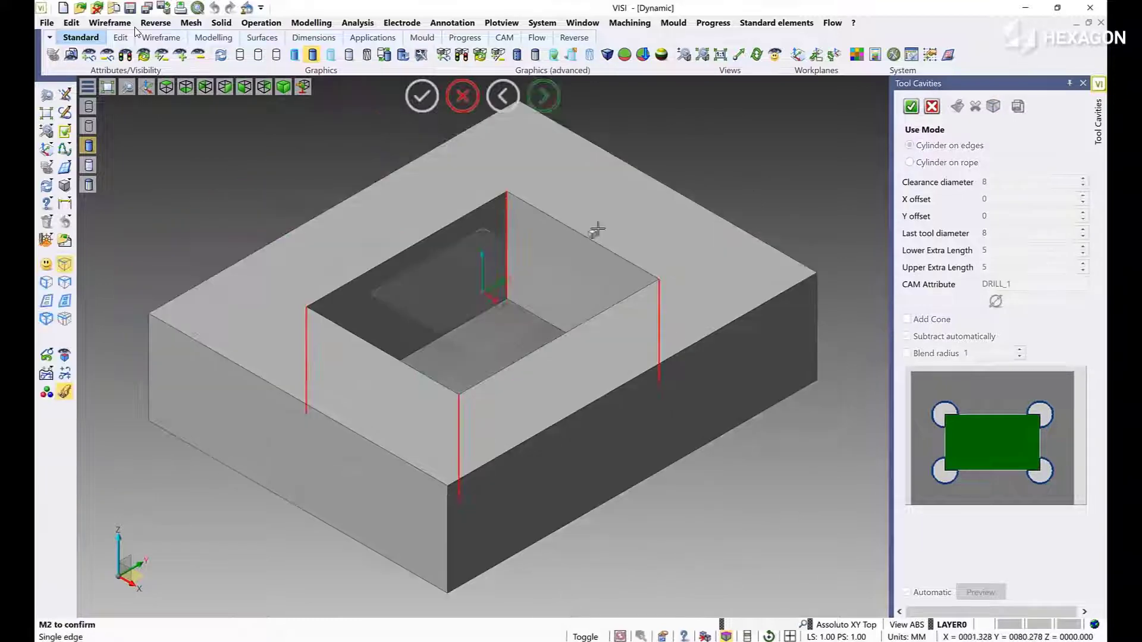
pyautogui.rightClick(678, 191)
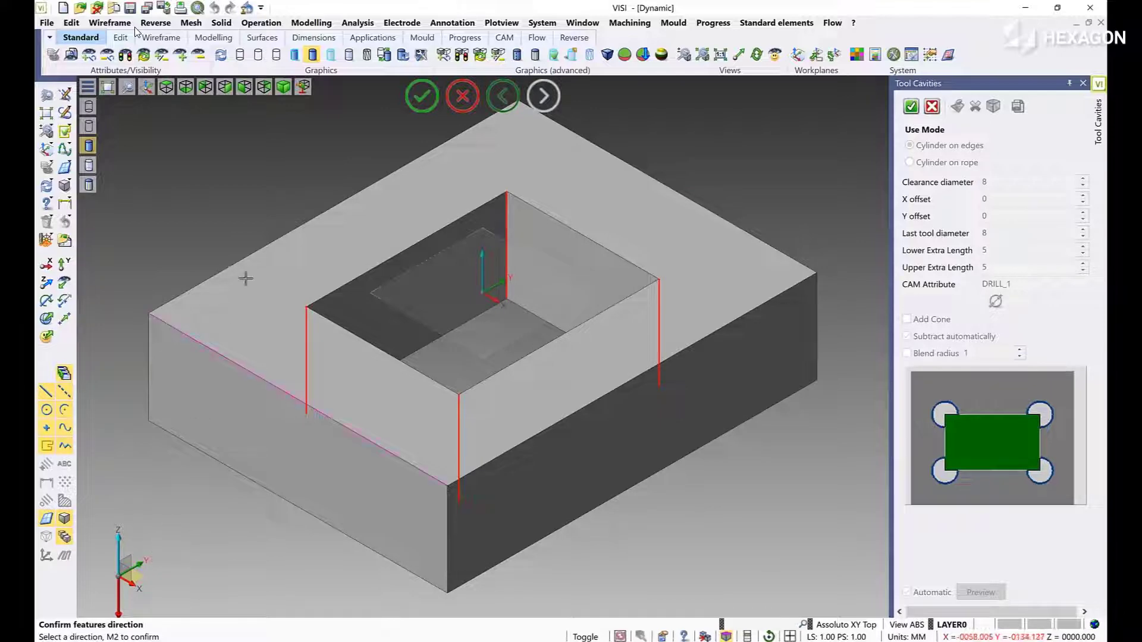
pyautogui.rightClick(238, 175)
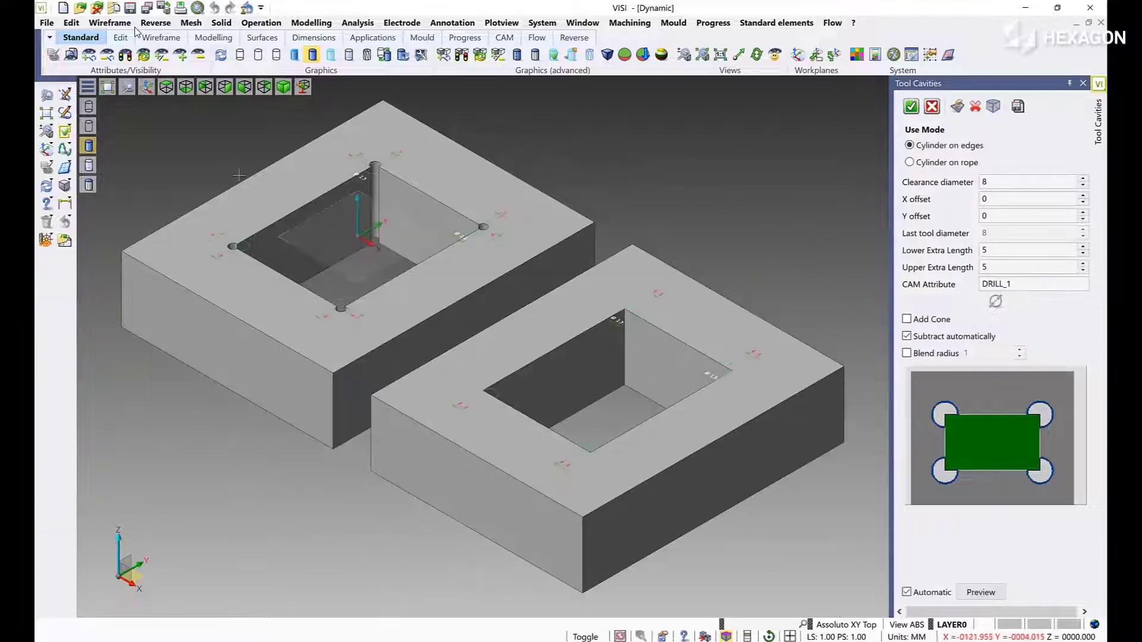
# Step: Set the tool cavities' clearance diameter to 13, X offset to 3 and Y offset to 4, and confirm them
pyautogui.hotkey('ctrl', 't')
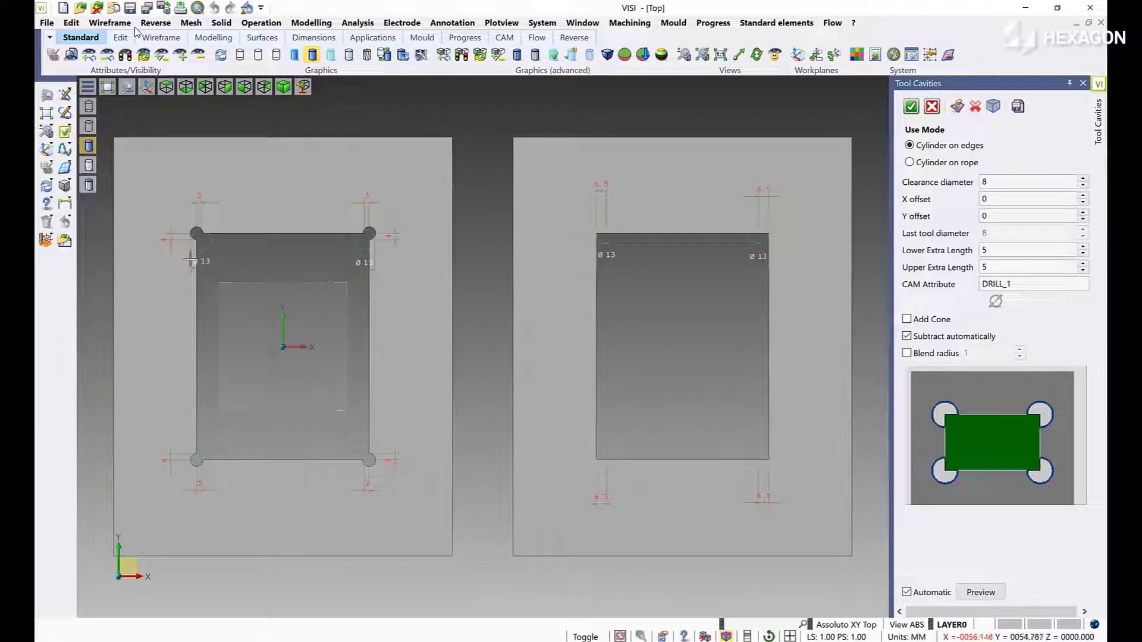
pyautogui.click(1005, 181)
pyautogui.scroll(-1, 1005, 181)
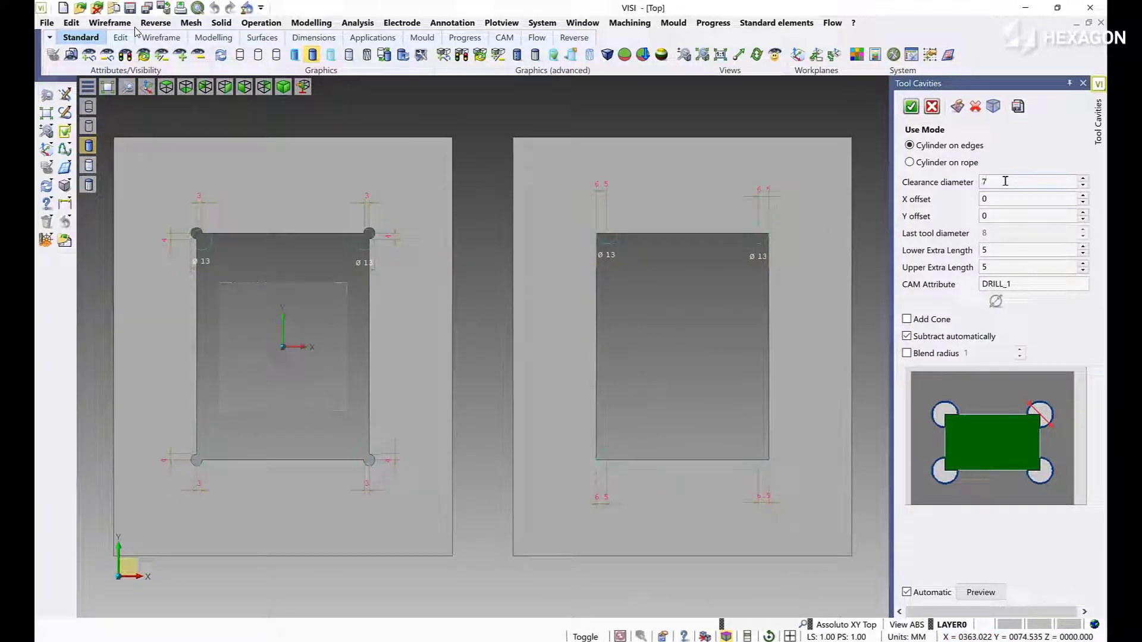
pyautogui.scroll(2, 1005, 181)
pyautogui.scroll(4, 1005, 181)
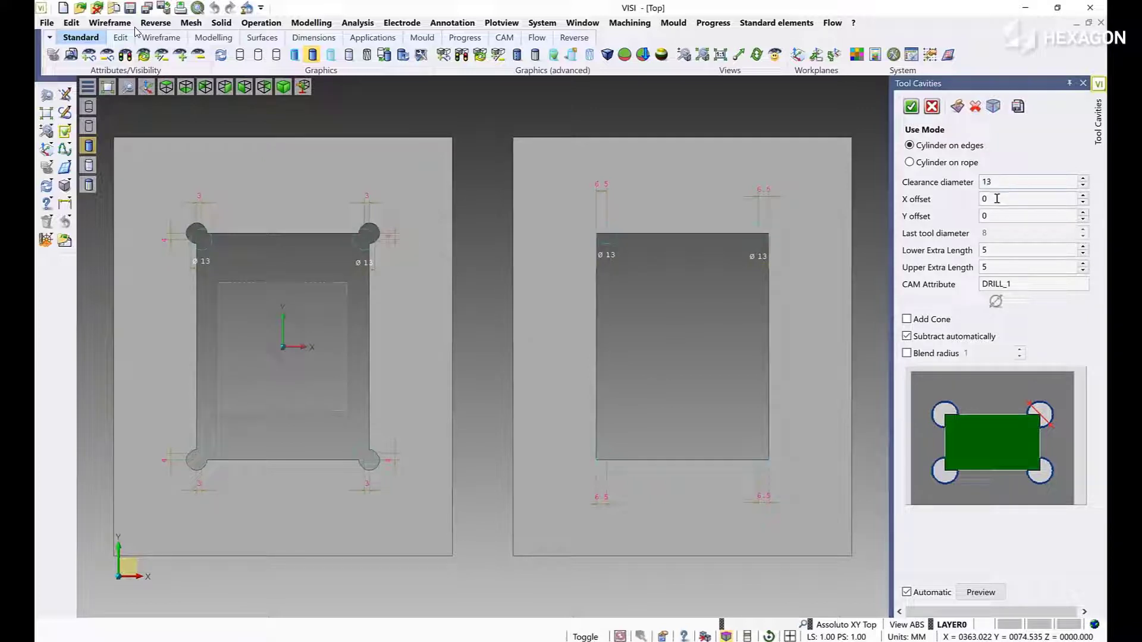
pyautogui.scroll(2, 996, 199)
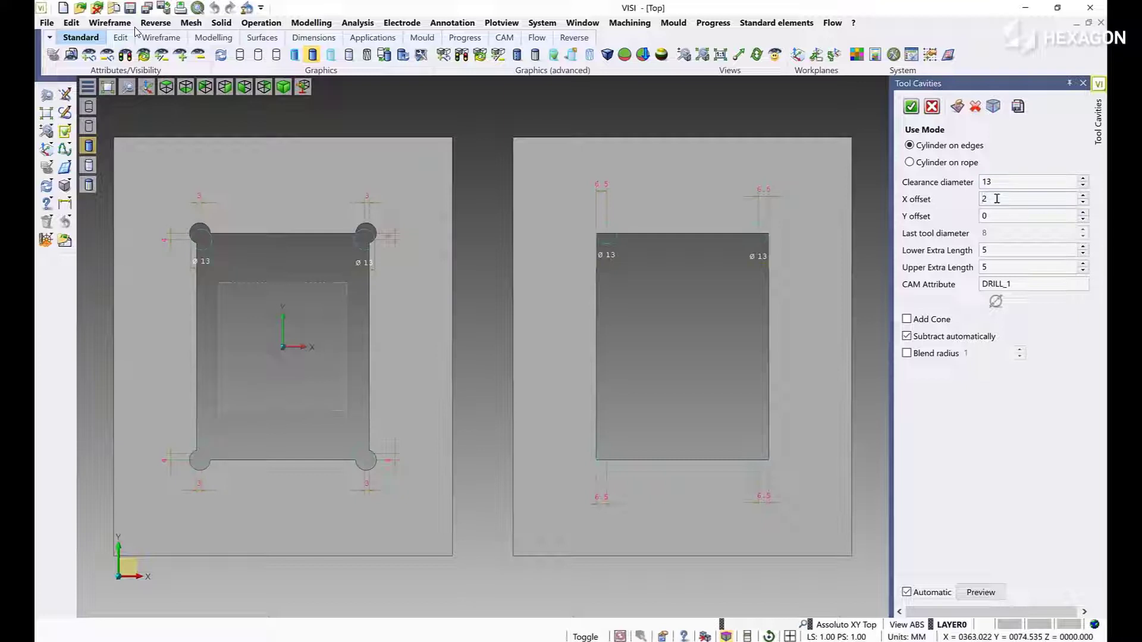
pyautogui.scroll(1, 997, 198)
pyautogui.click(1002, 216)
pyautogui.scroll(4, 1002, 215)
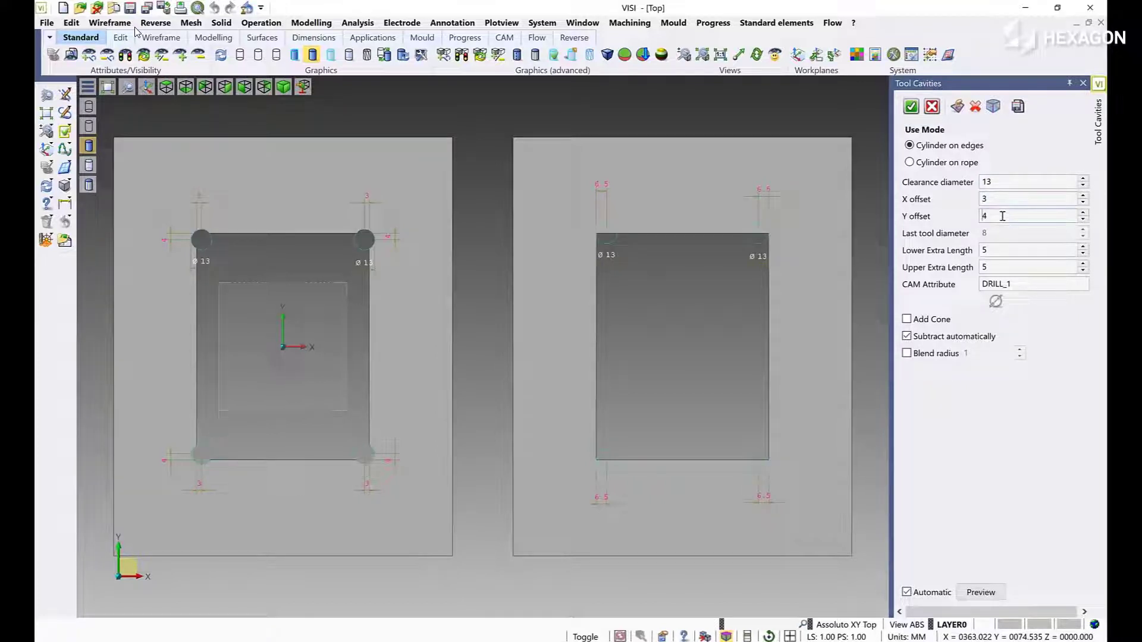
pyautogui.click(912, 107)
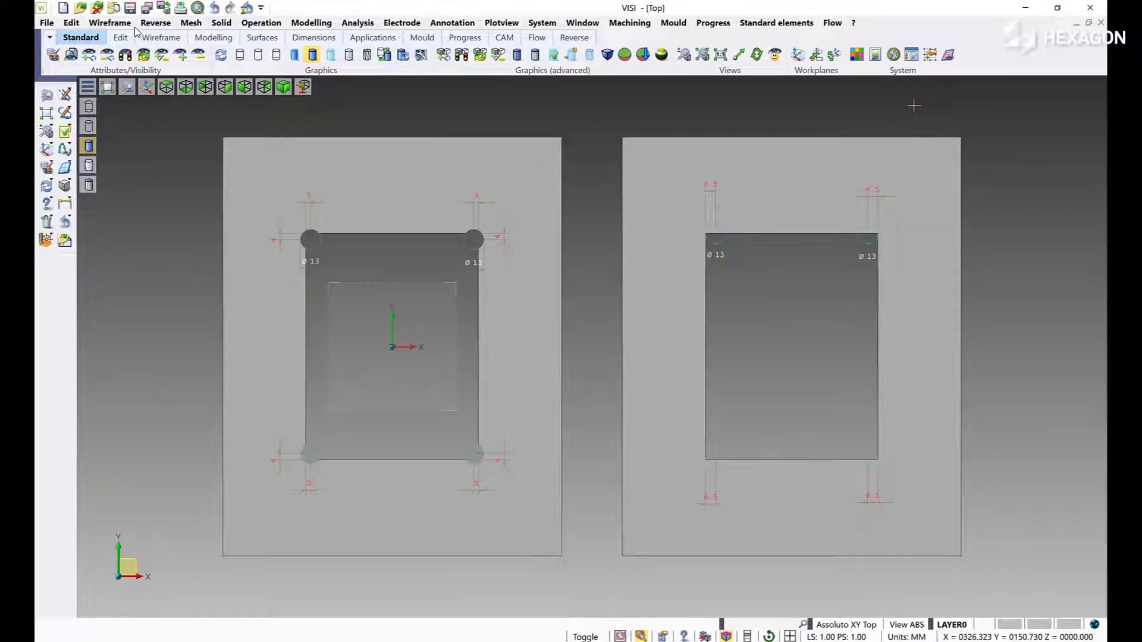
# Step: Create Cylinder on edges tool cavities with clearance diameter 13 at the four pocket corners of the second plate
pyautogui.rightClick(913, 106)
pyautogui.click(947, 114)
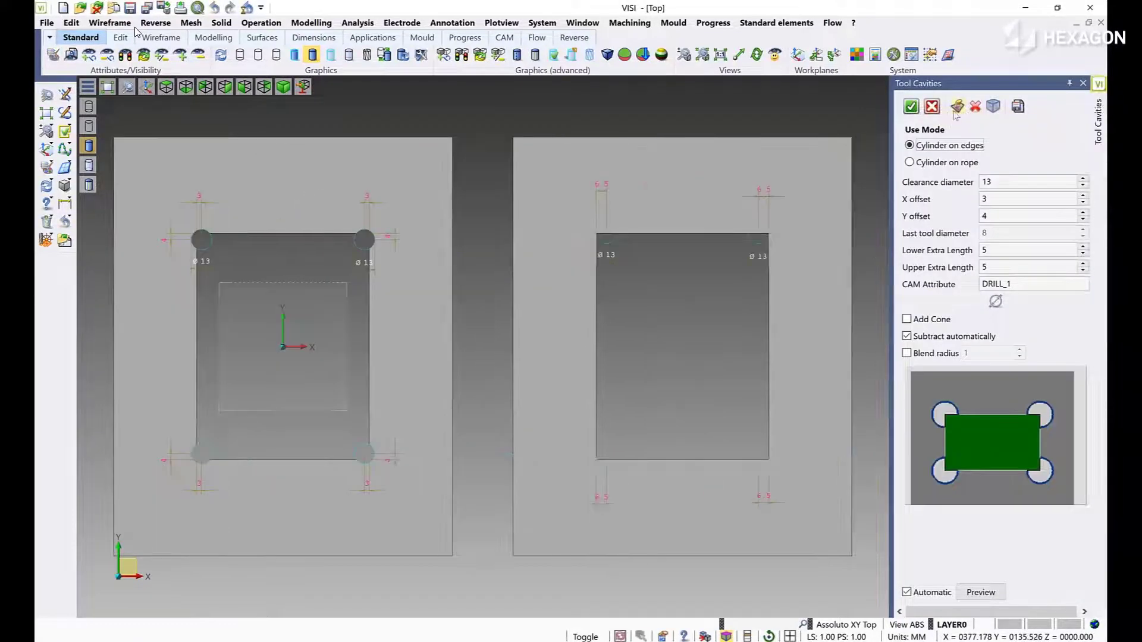
pyautogui.click(957, 106)
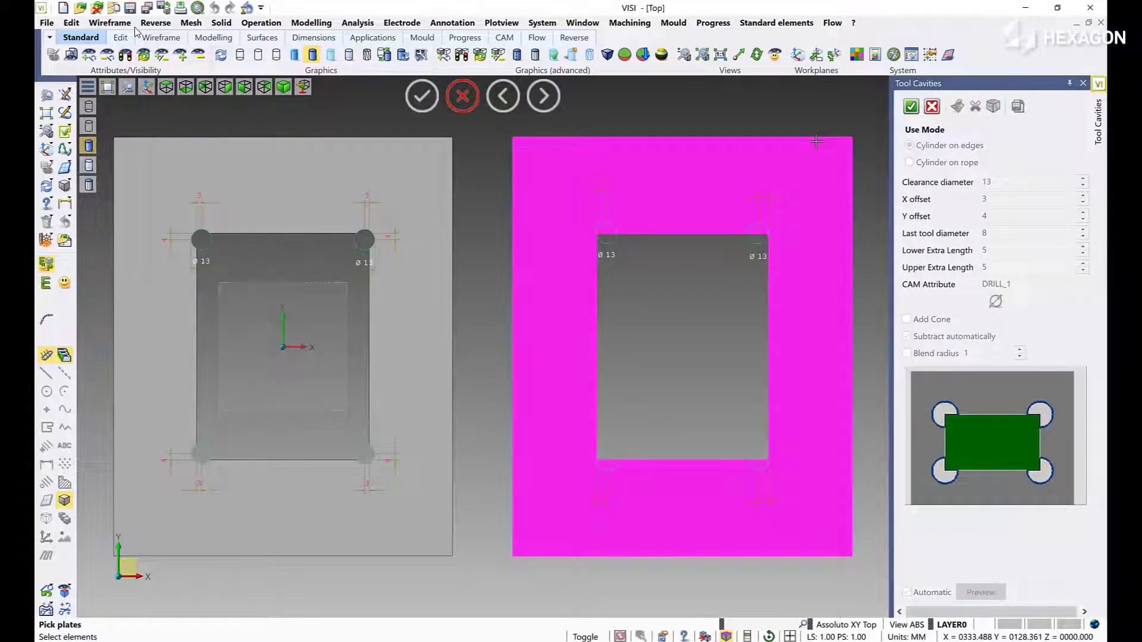
pyautogui.click(815, 144)
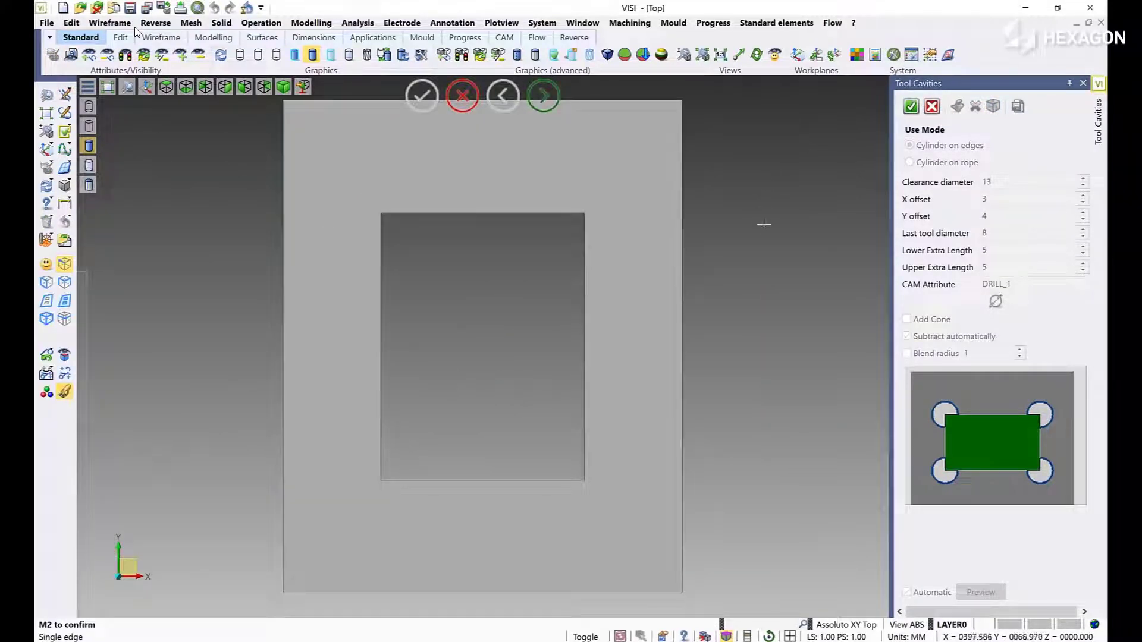
pyautogui.rightClick(761, 207)
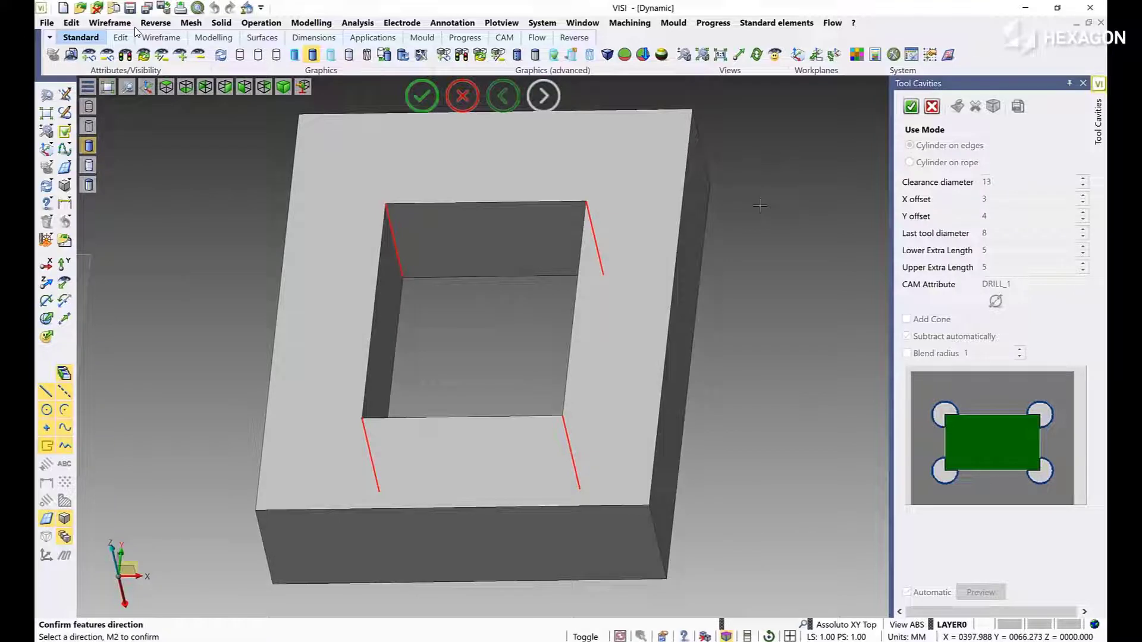
pyautogui.rightClick(760, 205)
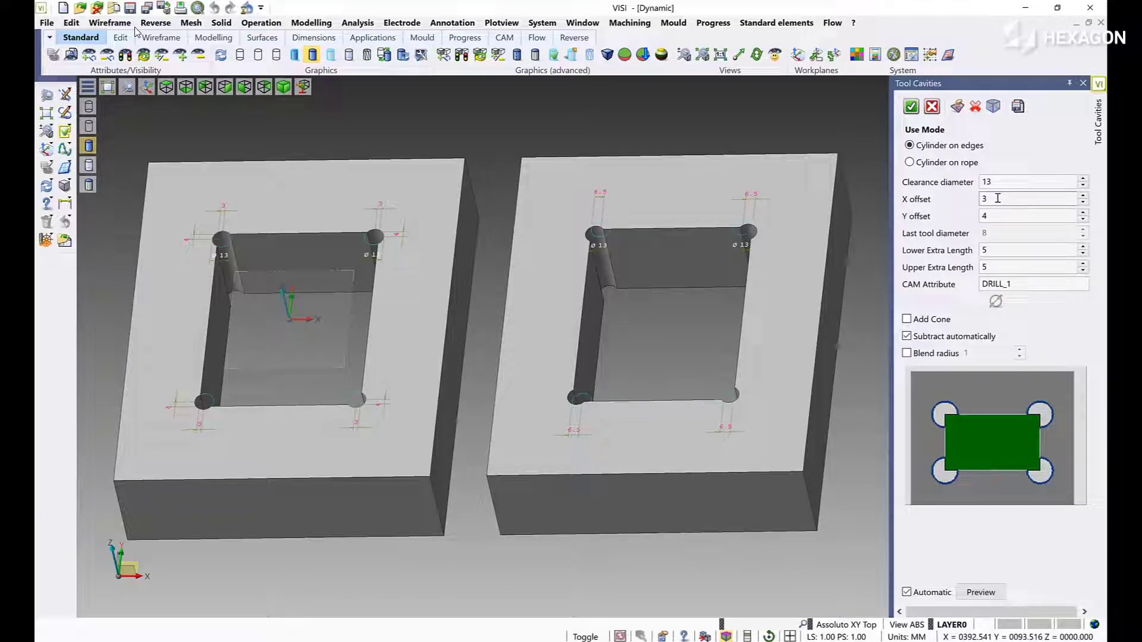
# Step: Set the second plate's tool cavities to X offset 6.5 and Y offset 0, and confirm them
pyautogui.doubleClick(998, 198)
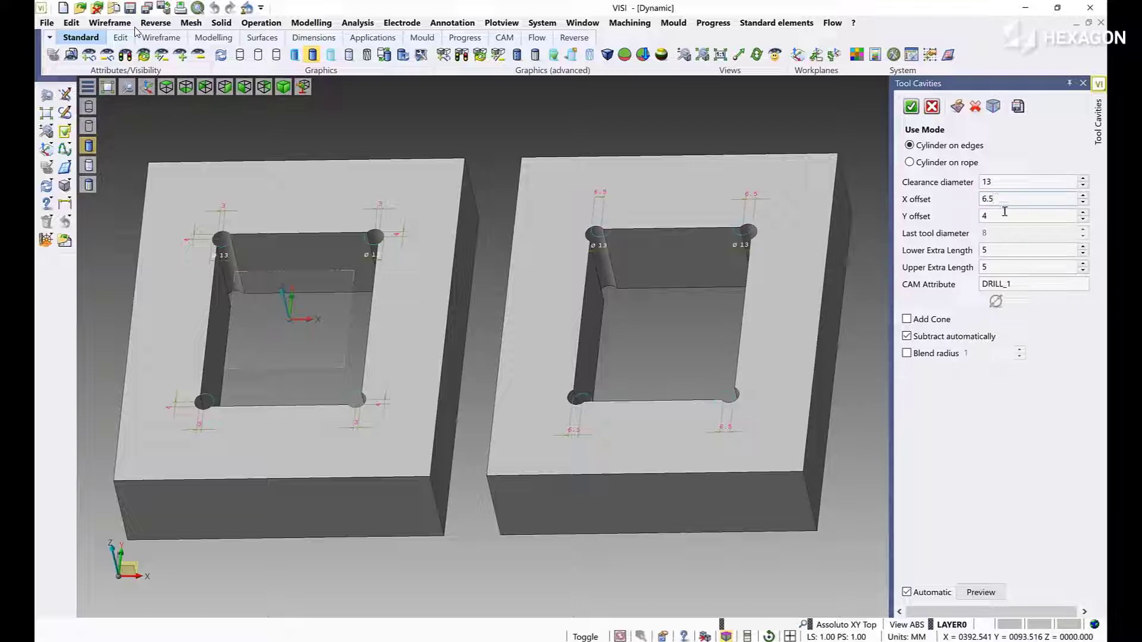
pyautogui.click(1004, 214)
pyautogui.doubleClick(1004, 214)
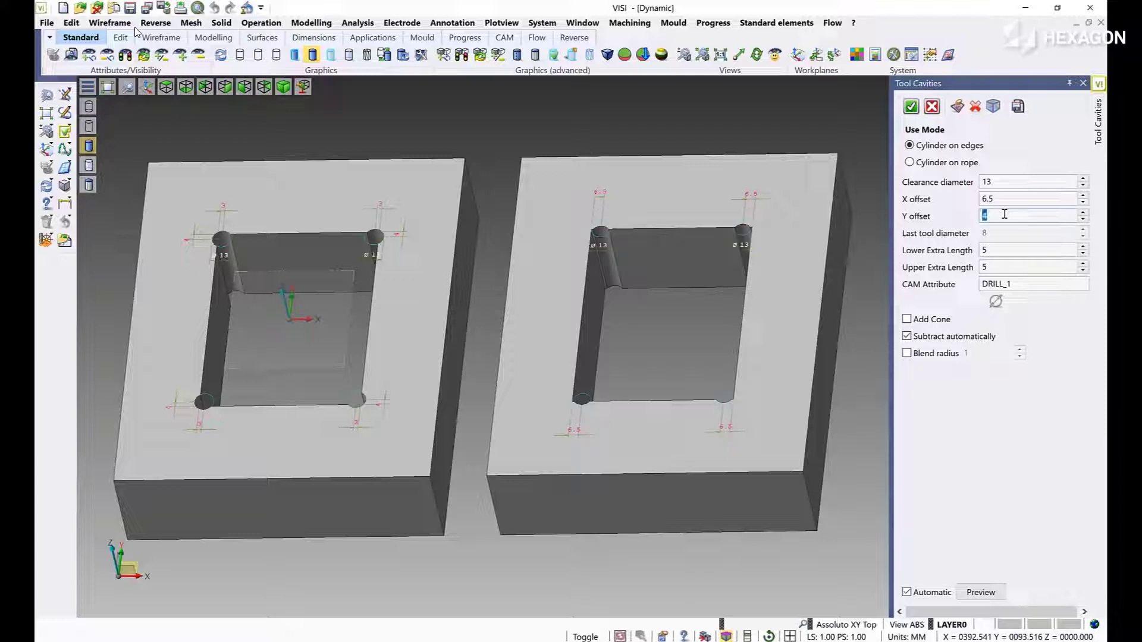
pyautogui.write('0')
pyautogui.press('Tab')
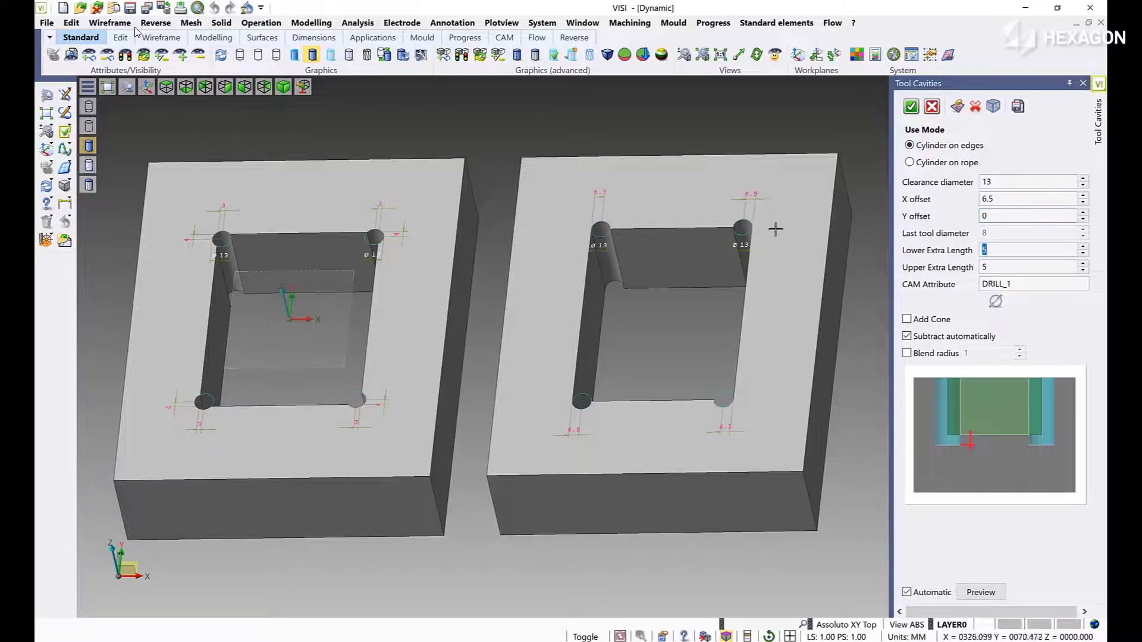
pyautogui.press('F5')
pyautogui.click(911, 108)
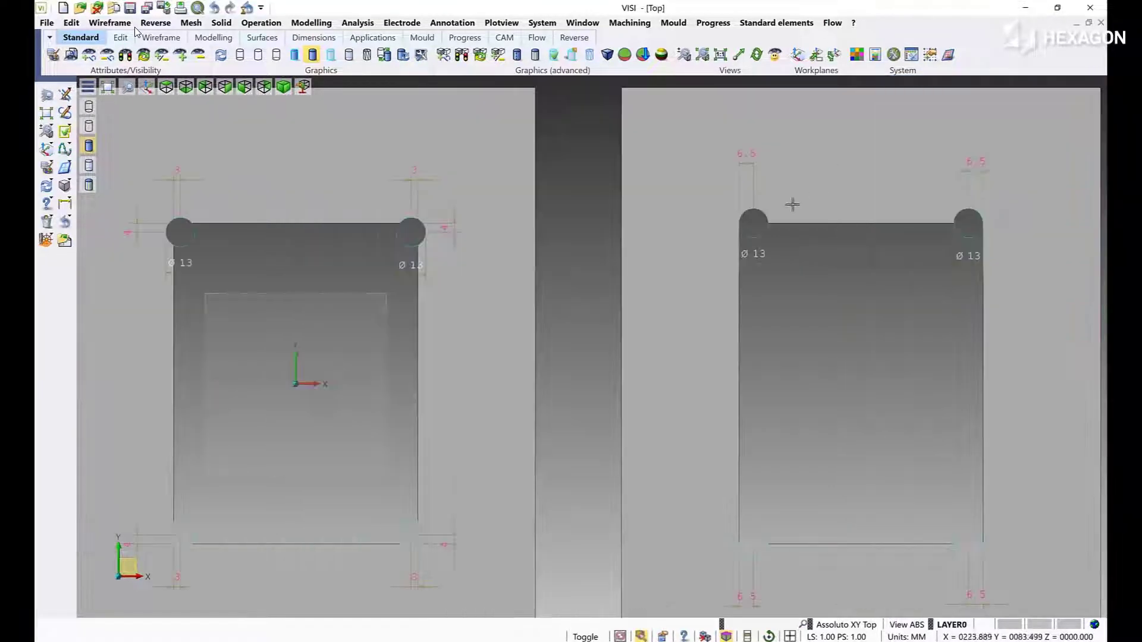
# Step: Open the plate at the origin in Edit multiple simple features, select its four corner drill features and show their CAM types
pyautogui.scroll(-3, 724, 276)
pyautogui.press('F8')
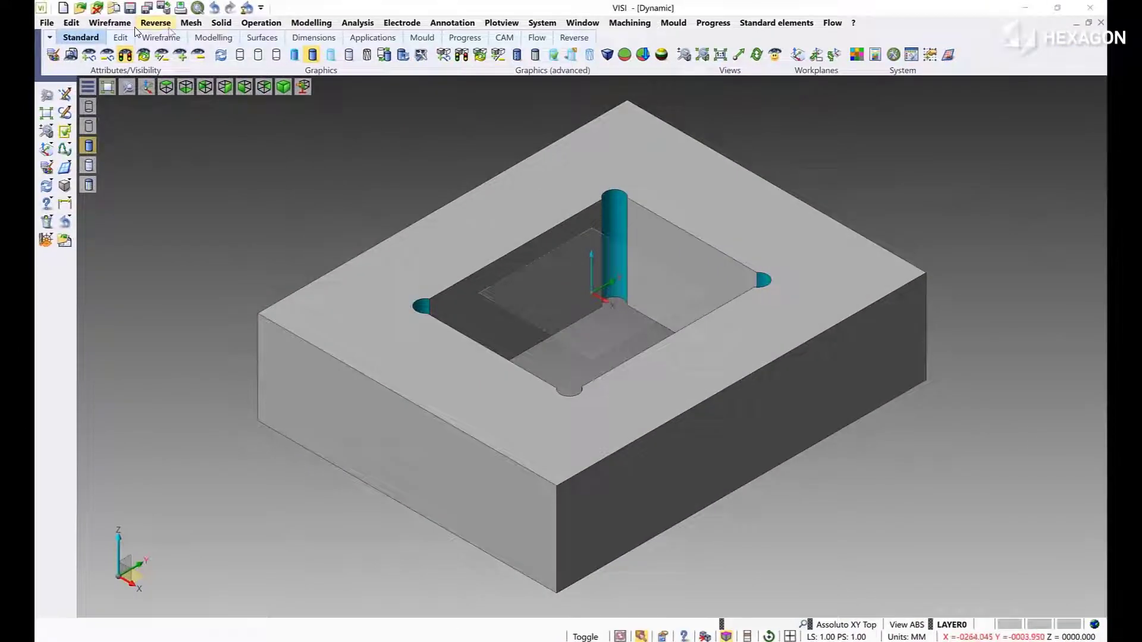
pyautogui.click(311, 22)
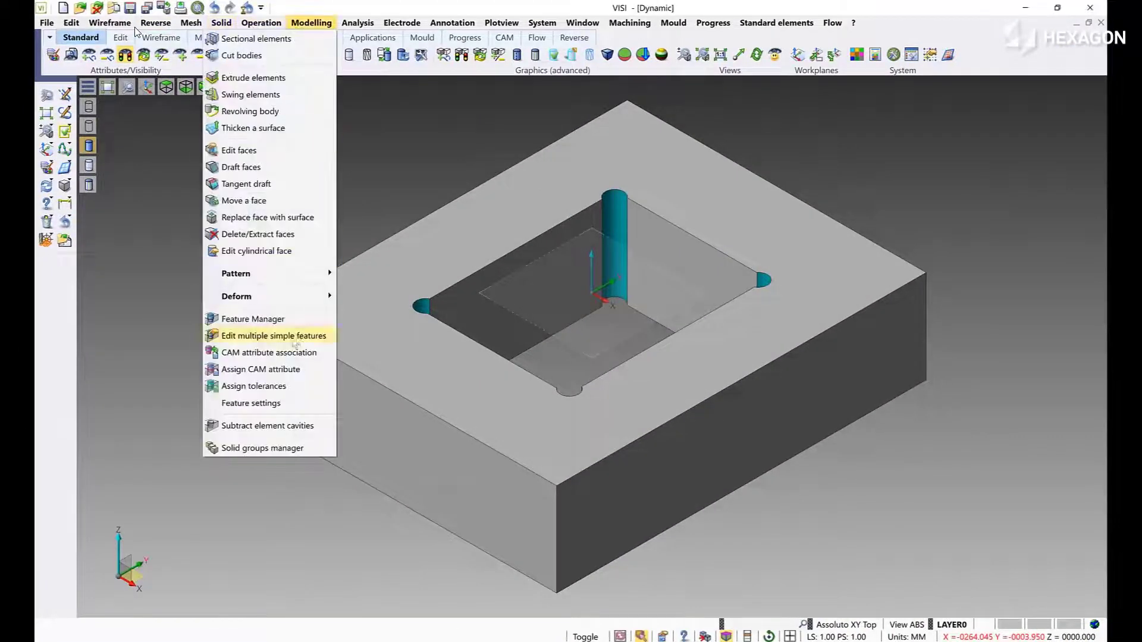
pyautogui.click(290, 338)
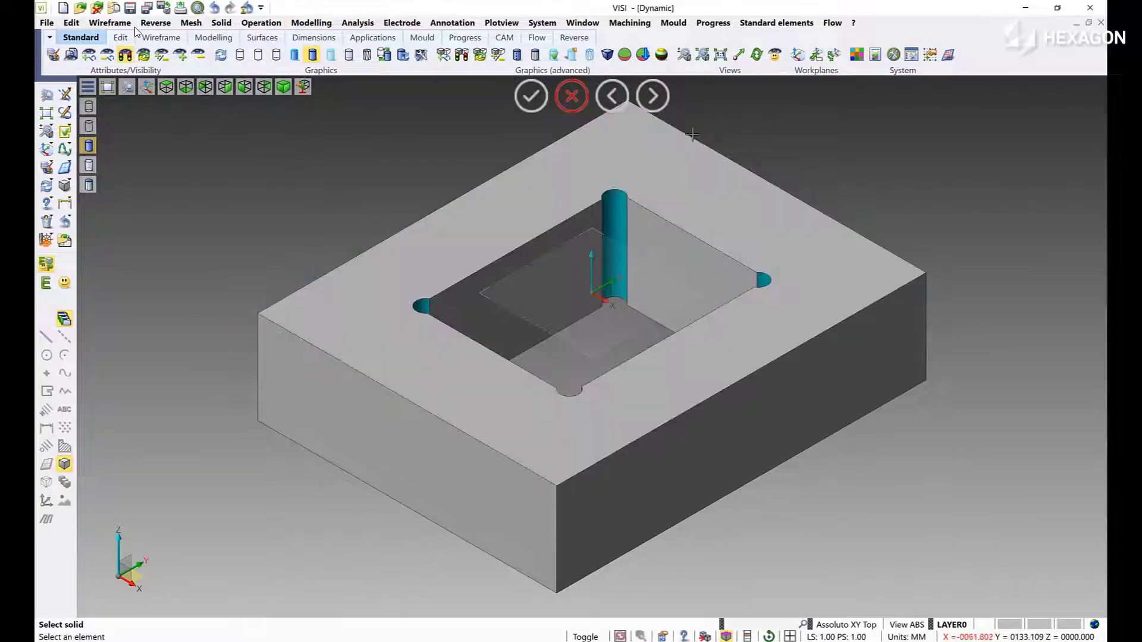
pyautogui.click(691, 136)
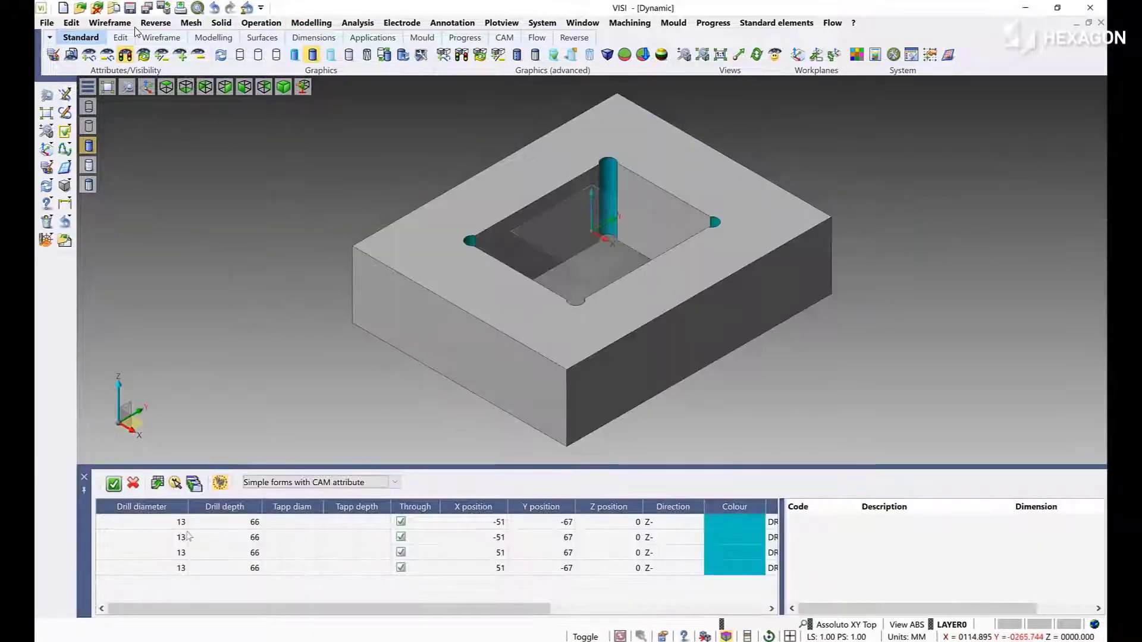
pyautogui.moveTo(166, 526); pyautogui.dragTo(166, 575)
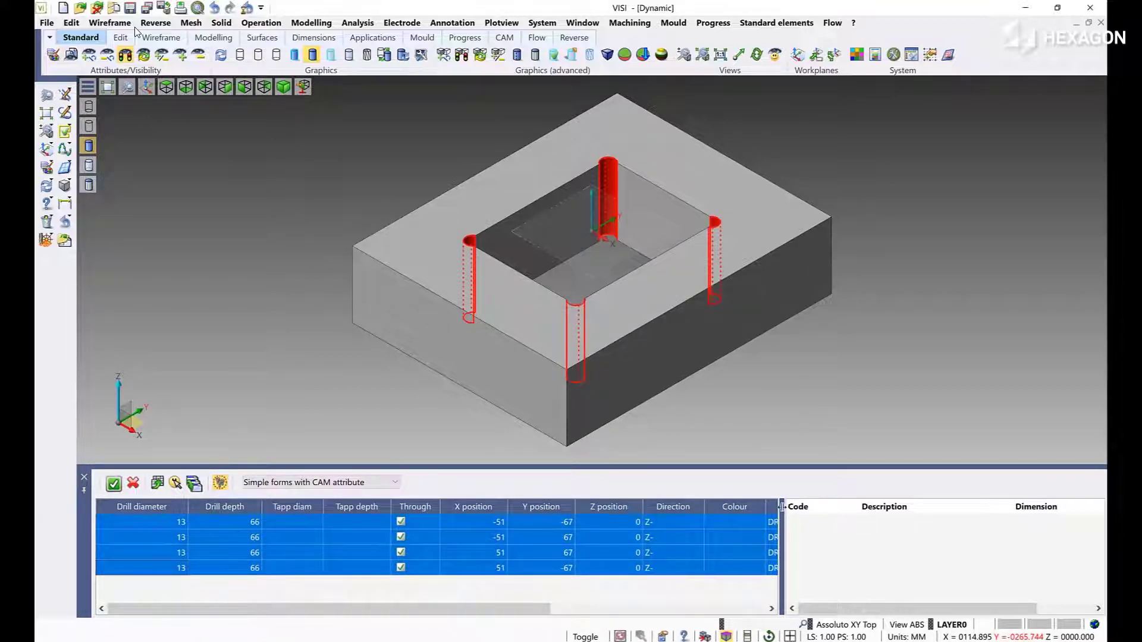
pyautogui.moveTo(793, 510); pyautogui.dragTo(878, 532)
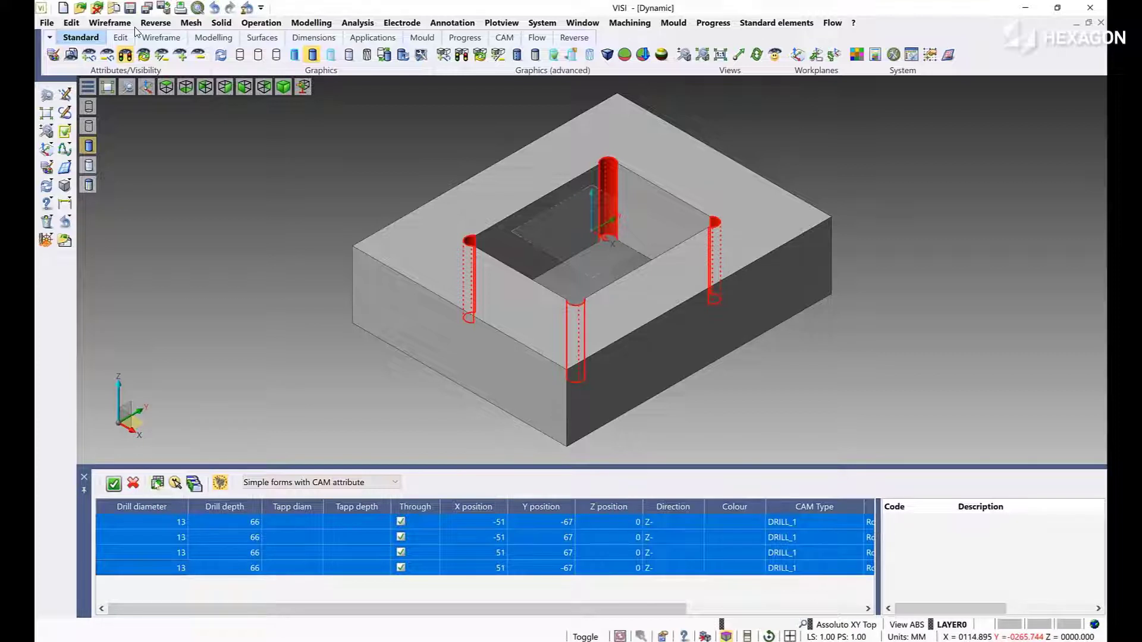
# Step: Convert the four selected corner holes to Drill rough features with a diameter of 15
pyautogui.middleClick(204, 316)
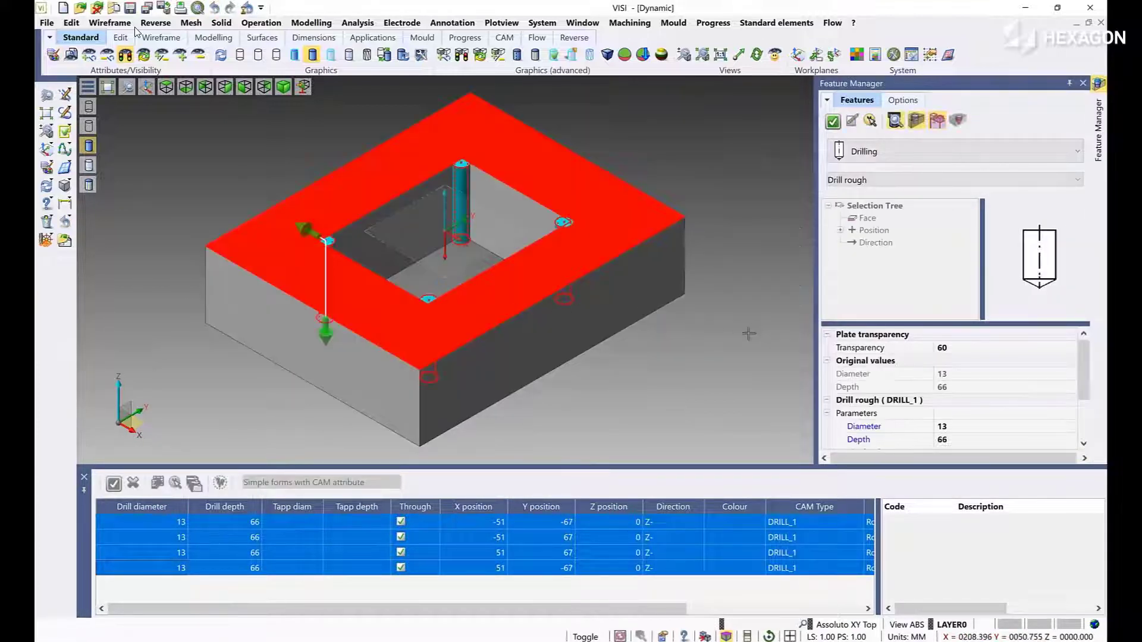
pyautogui.click(972, 430)
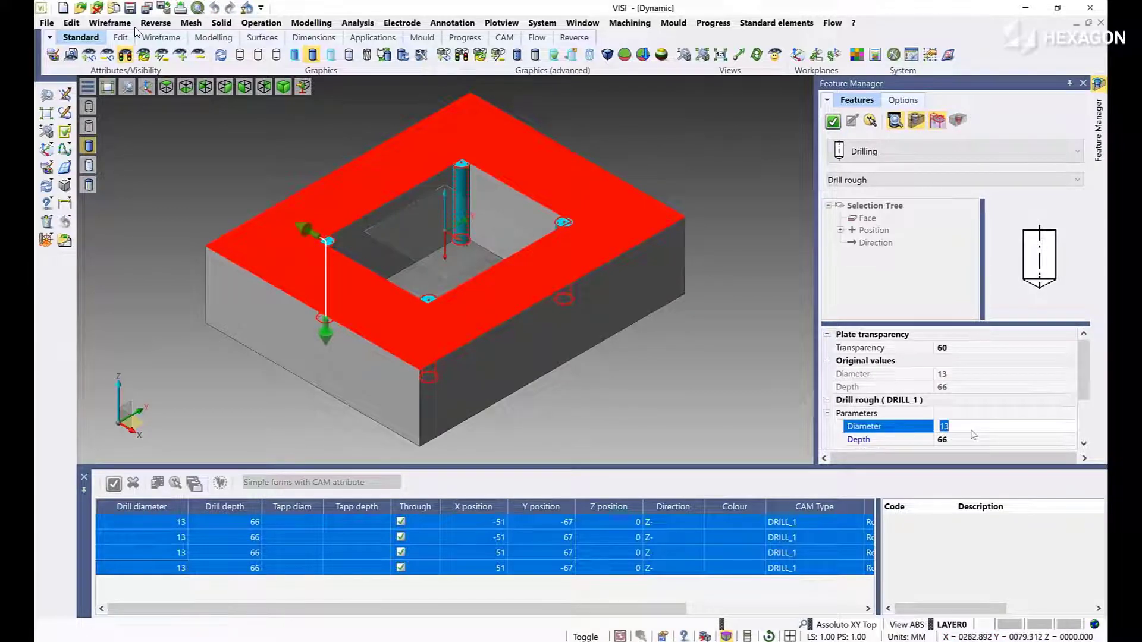
pyautogui.write('15')
pyautogui.press('Return')
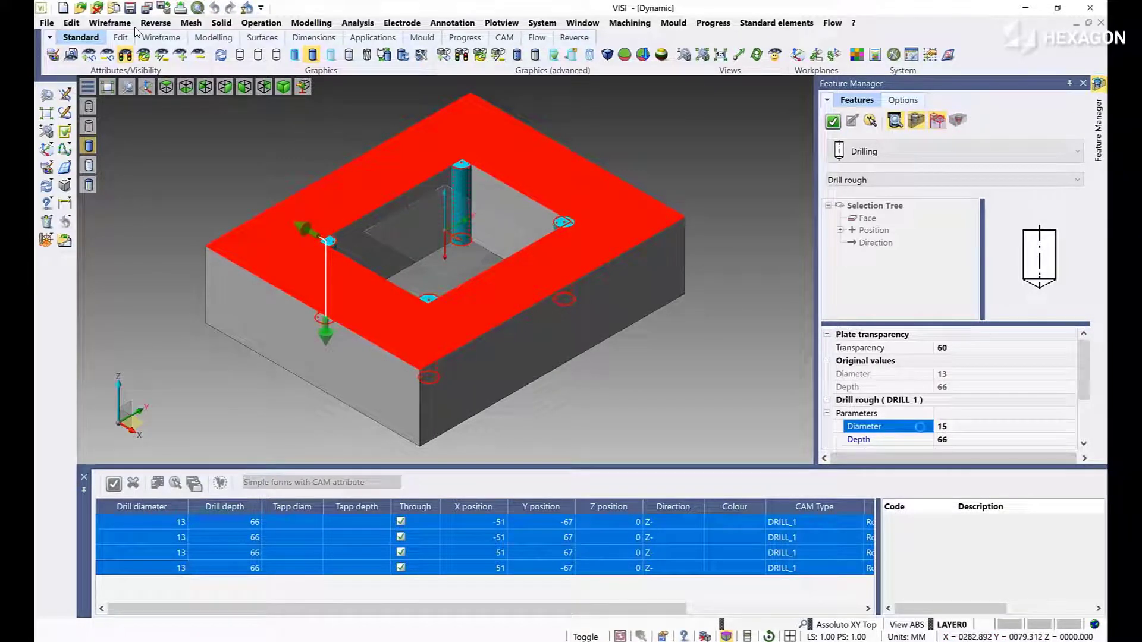
pyautogui.click(833, 122)
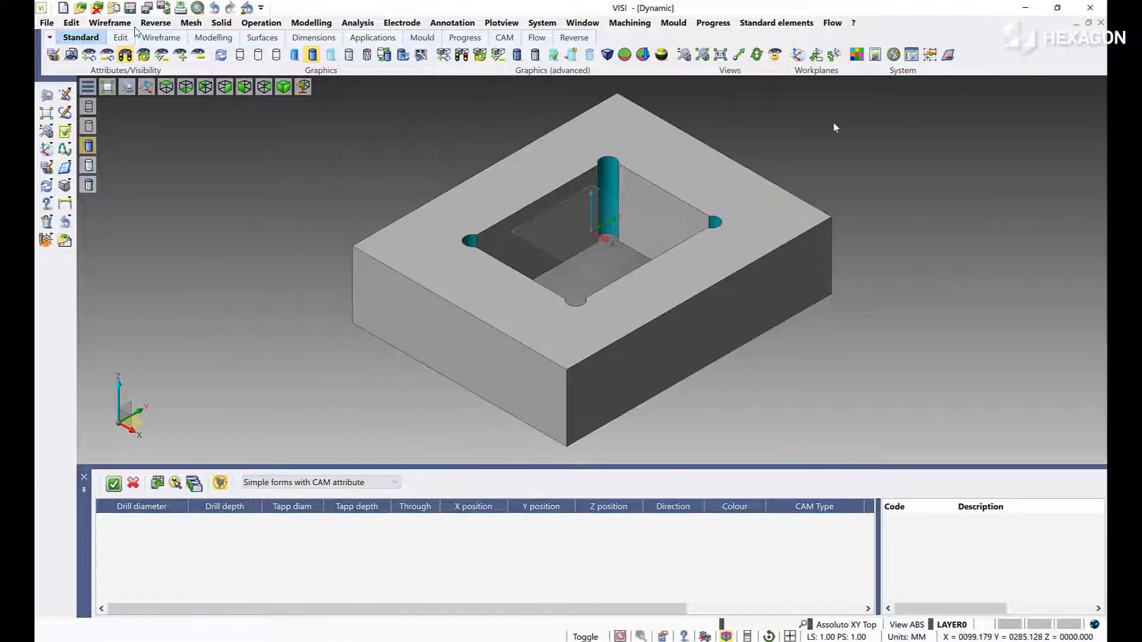
# Step: List the Feature manager simple forms and select all four Drill rough corner holes
pyautogui.click(292, 484)
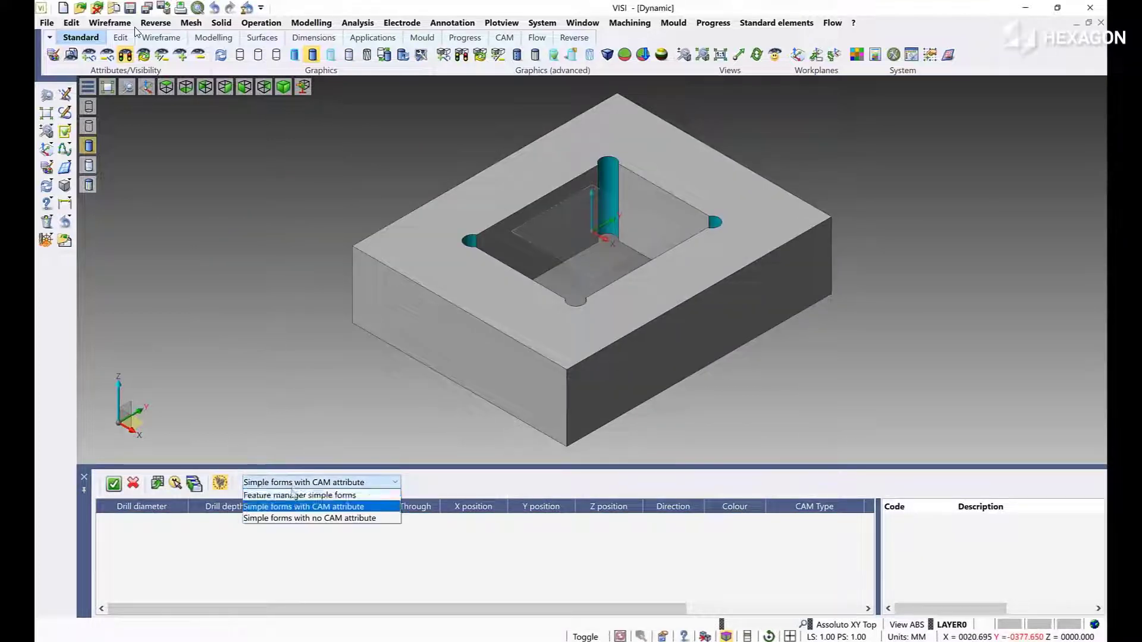
pyautogui.click(292, 495)
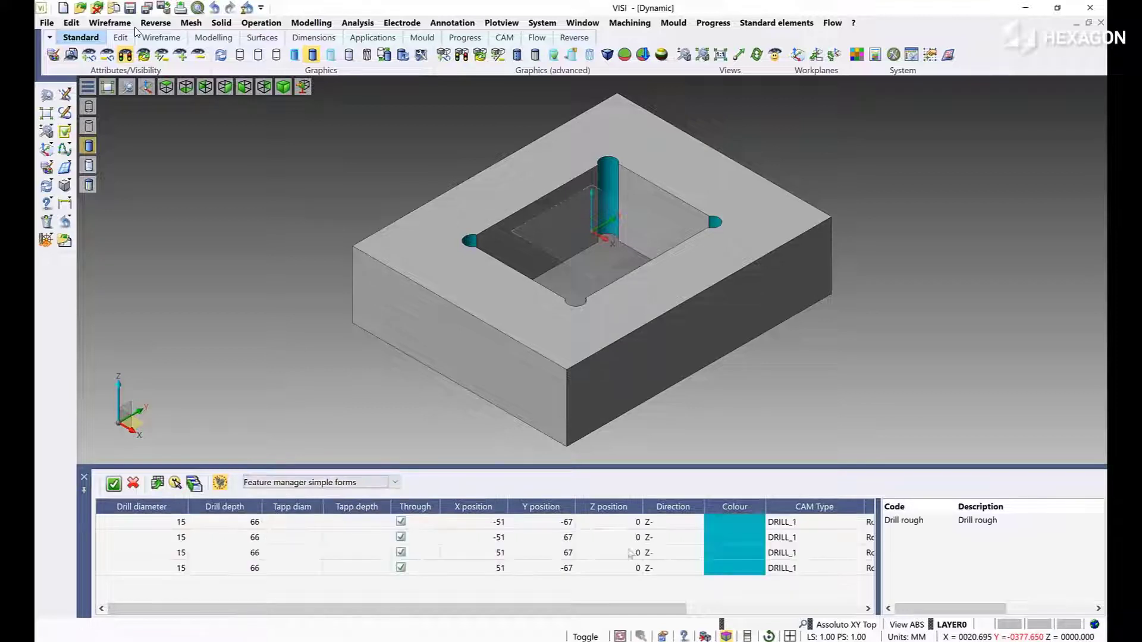
pyautogui.moveTo(150, 527); pyautogui.dragTo(148, 567)
# Step: Open the four selected Drill rough holes for feature editing, set their direction along the Z axis and apply
pyautogui.click(113, 483)
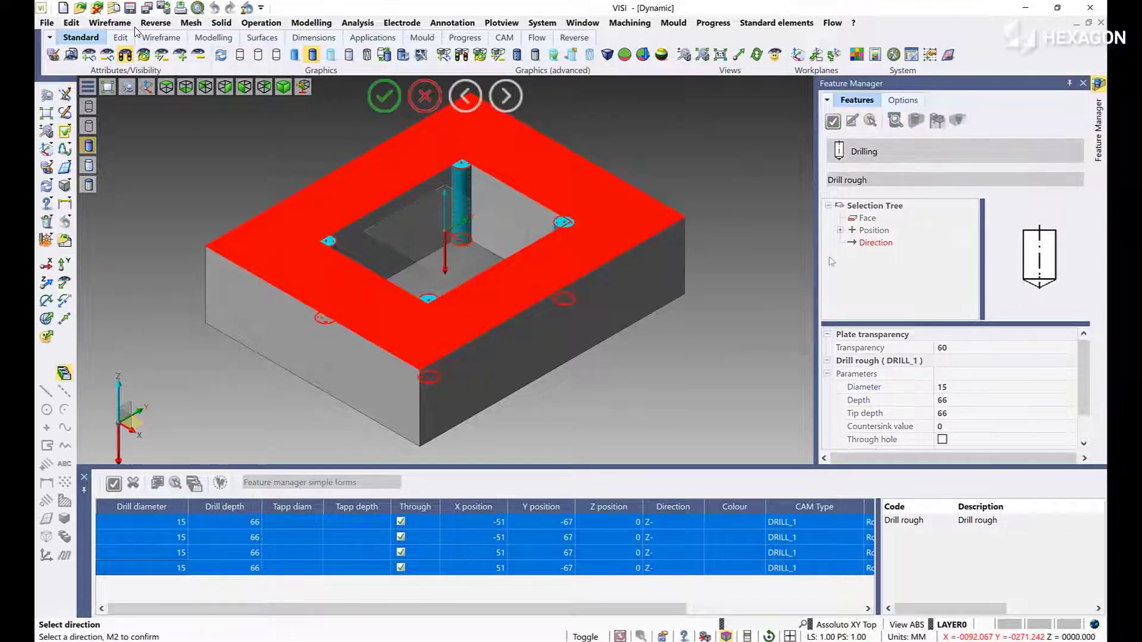
pyautogui.click(47, 282)
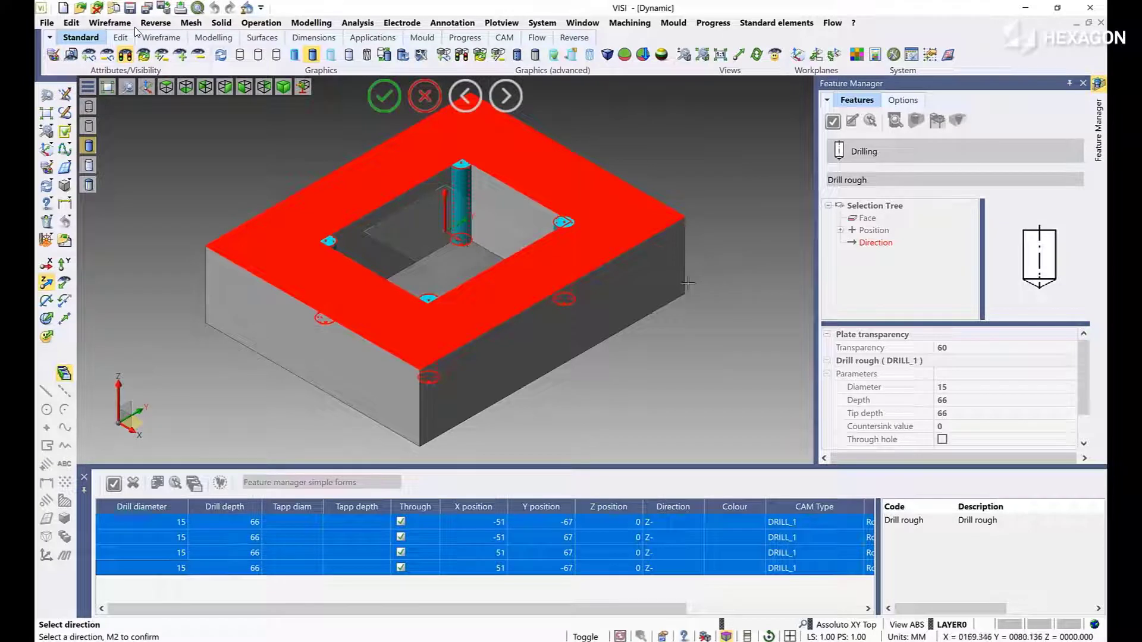
pyautogui.rightClick(157, 345)
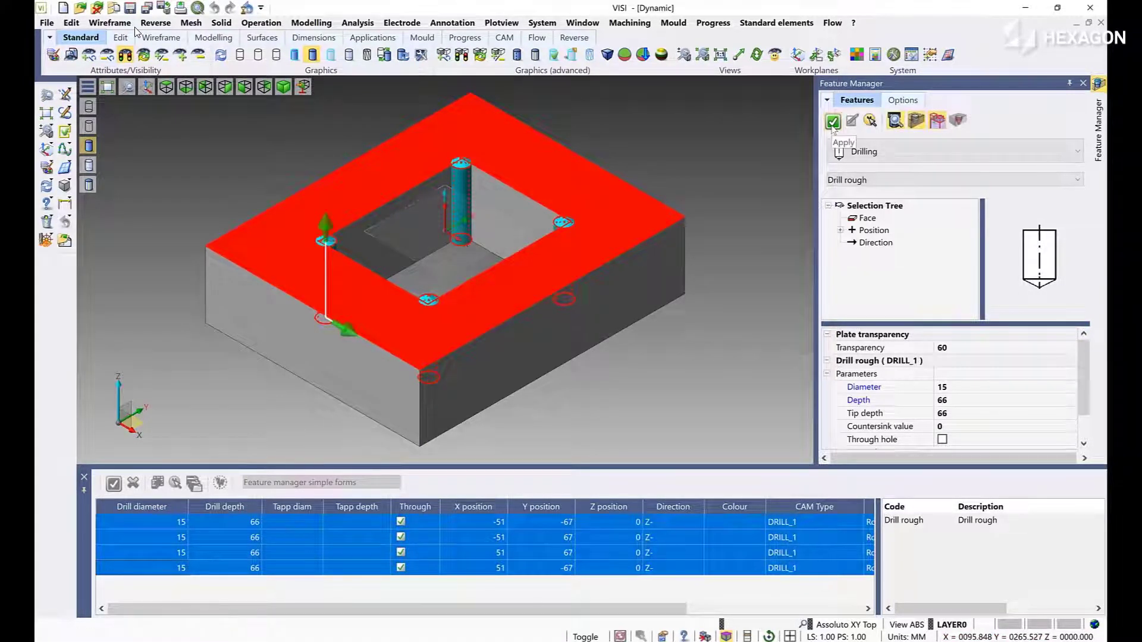
pyautogui.click(833, 121)
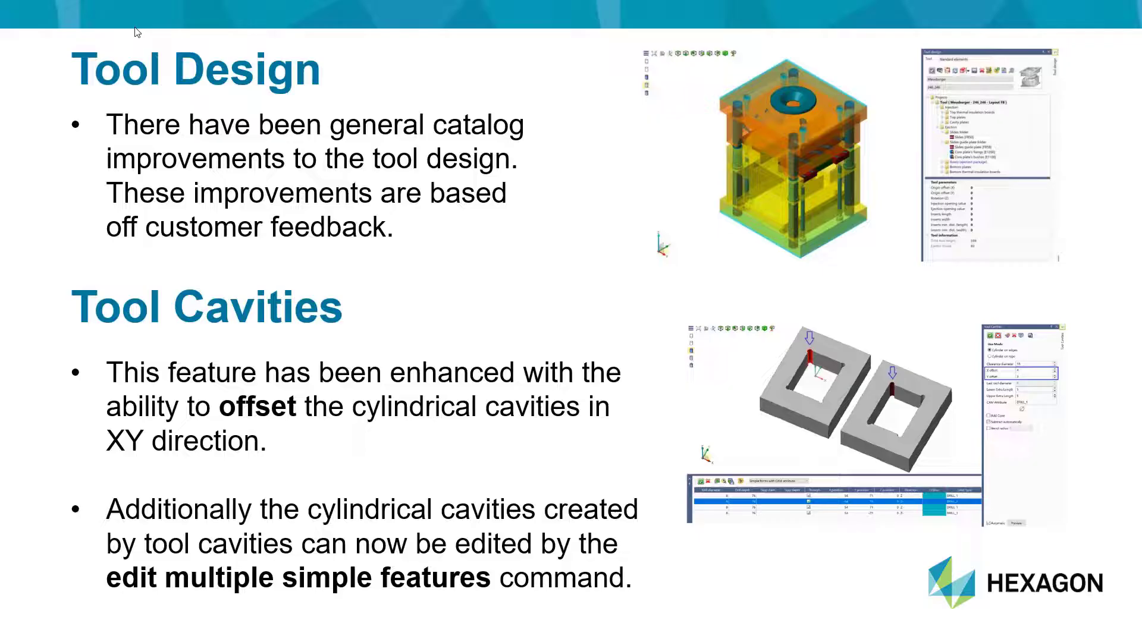
pyautogui.click(135, 28)
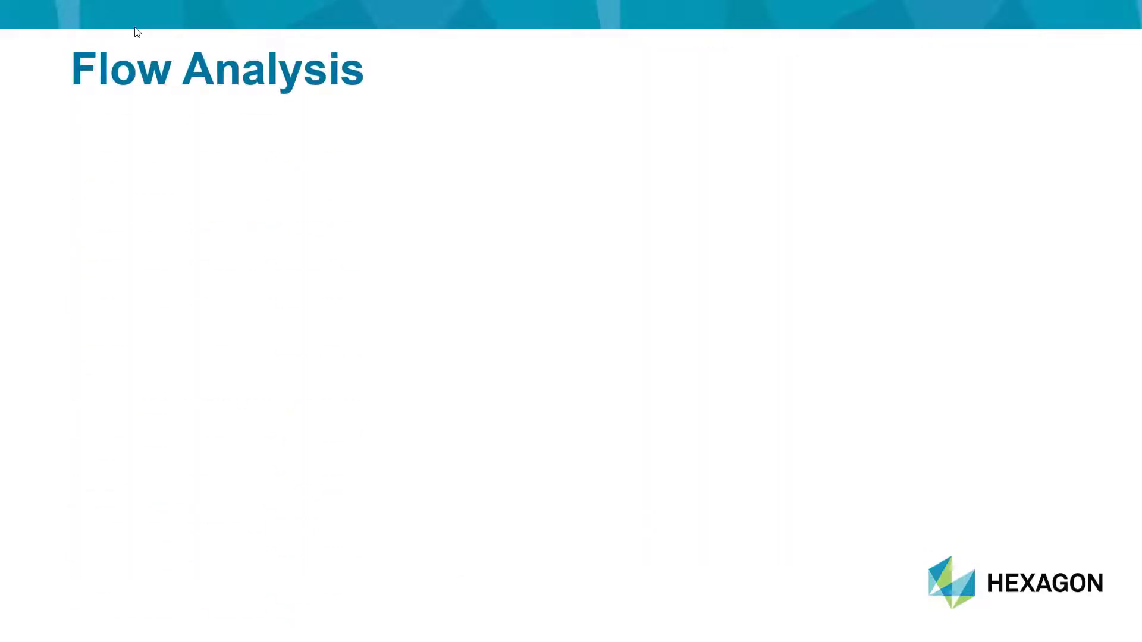
pyautogui.click(135, 28)
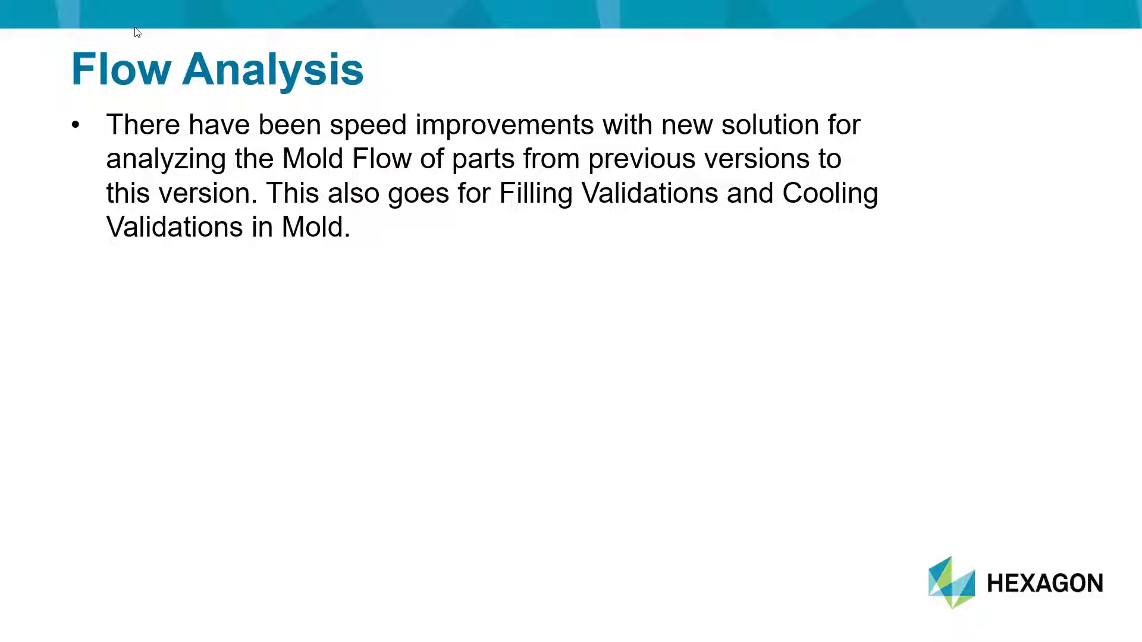
pyautogui.click(135, 27)
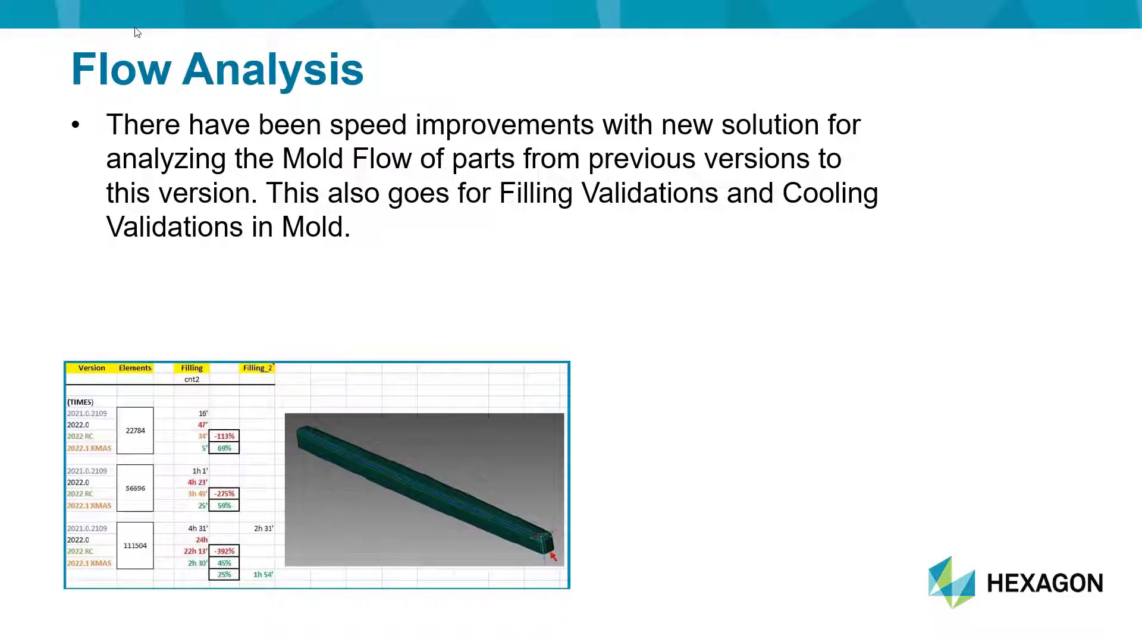
pyautogui.click(135, 31)
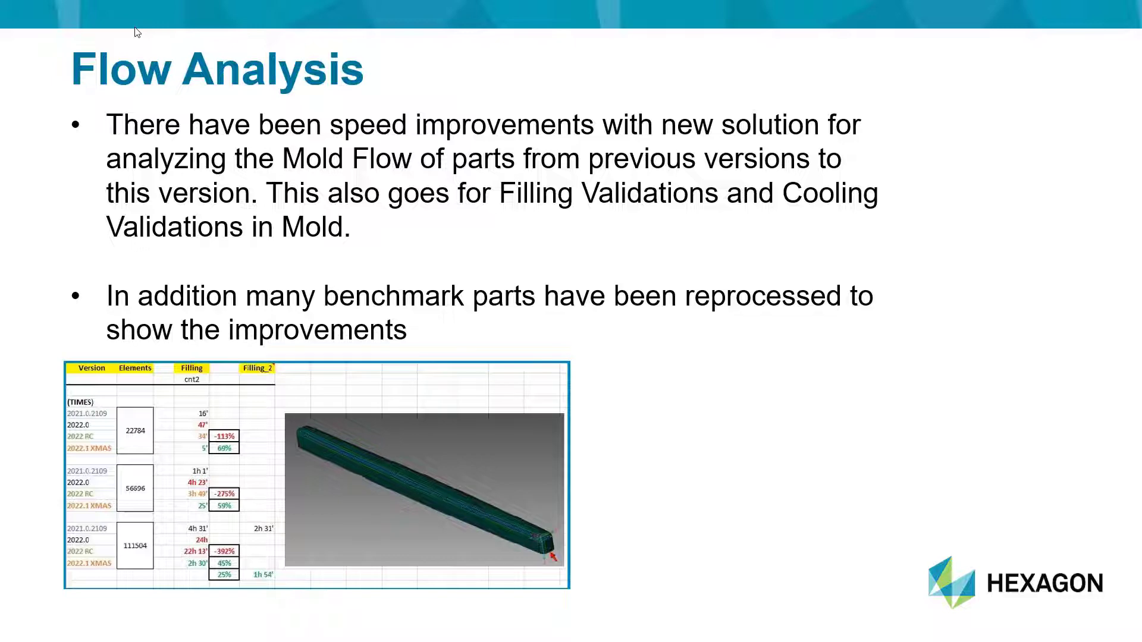
pyautogui.click(135, 32)
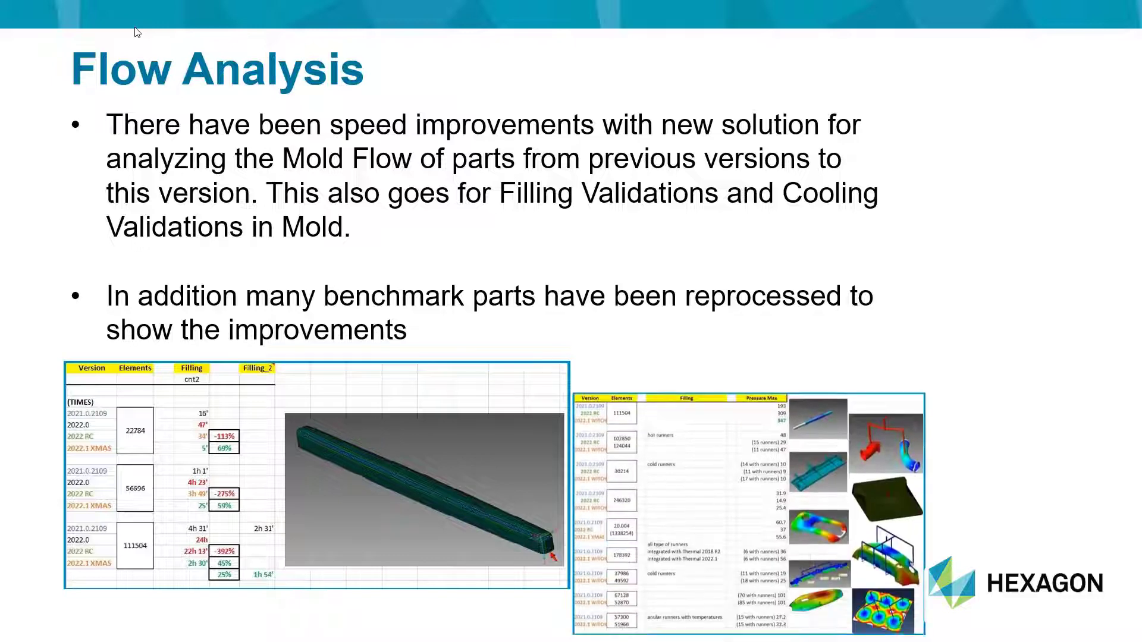
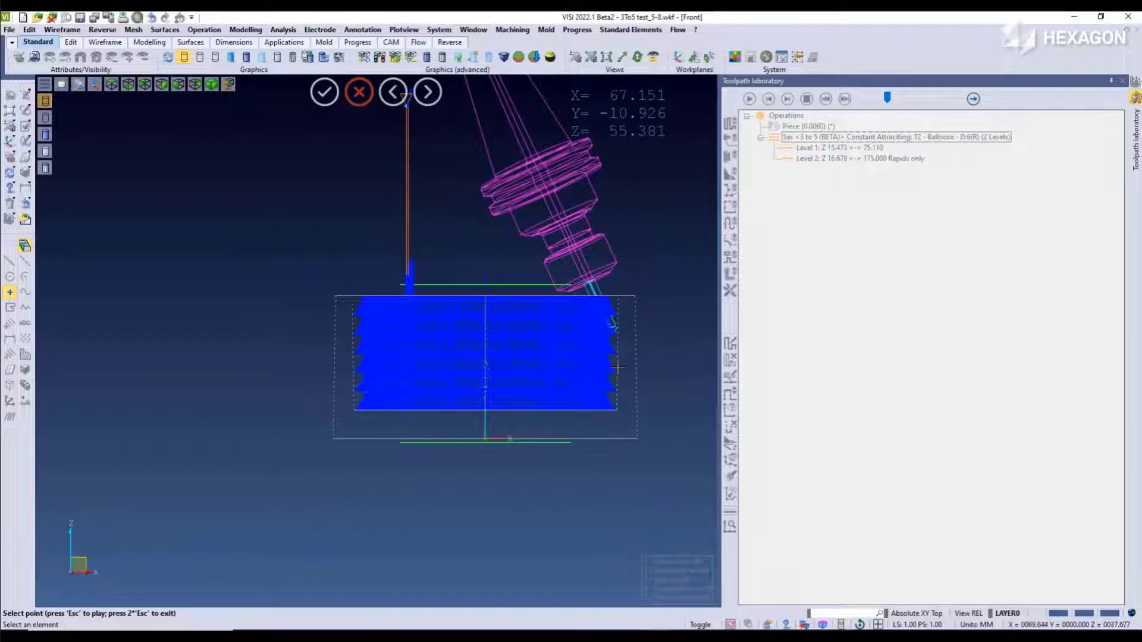
# Step: Examine the tool and holder tilt at a middle and the lowest pass of the Constant Attracting toolpath, and leave point inspection
pyautogui.click(617, 372)
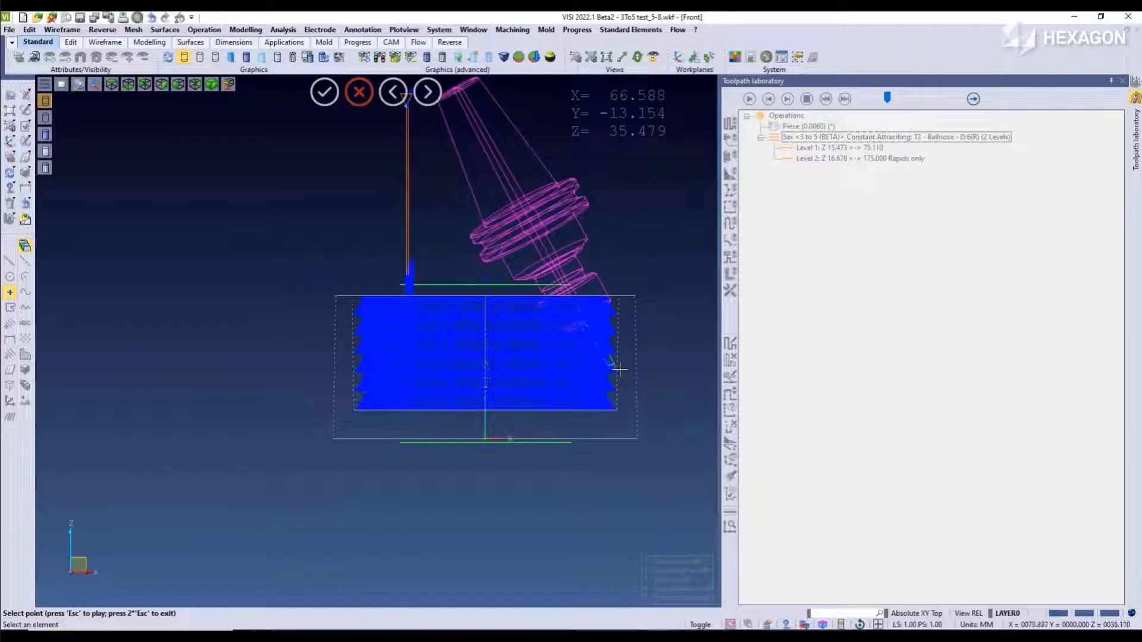
pyautogui.click(615, 408)
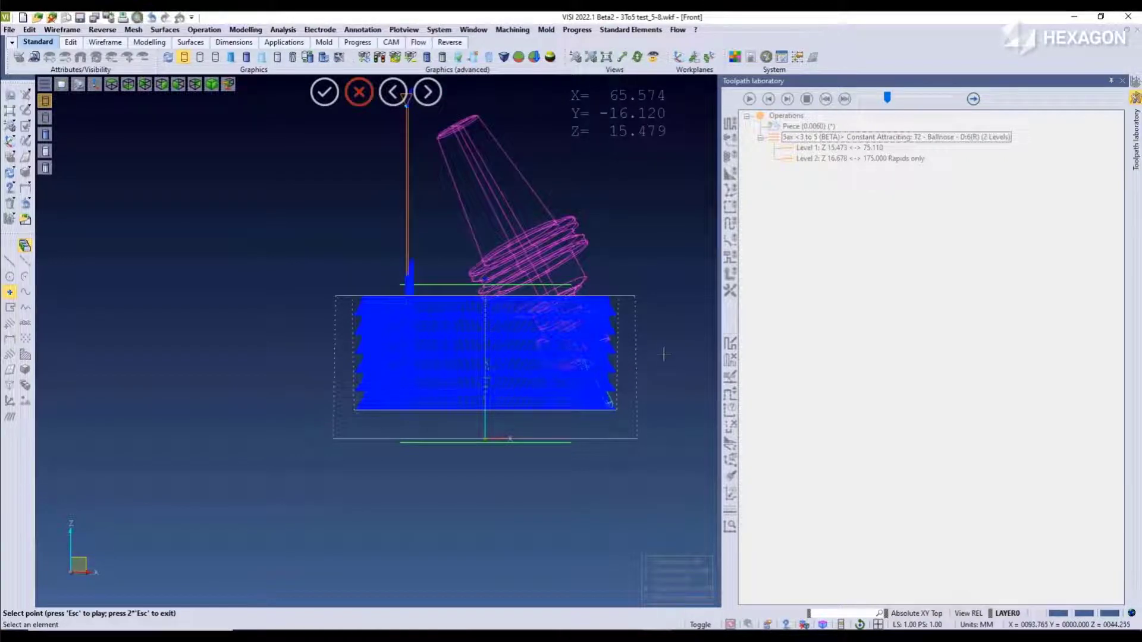
pyautogui.press('Escape')
pyautogui.press('Escape')
# Step: View the Guiding Attracting operation's properties and examine the tool tilt at the end of its toolpath's highest pass
pyautogui.rightClick(821, 178)
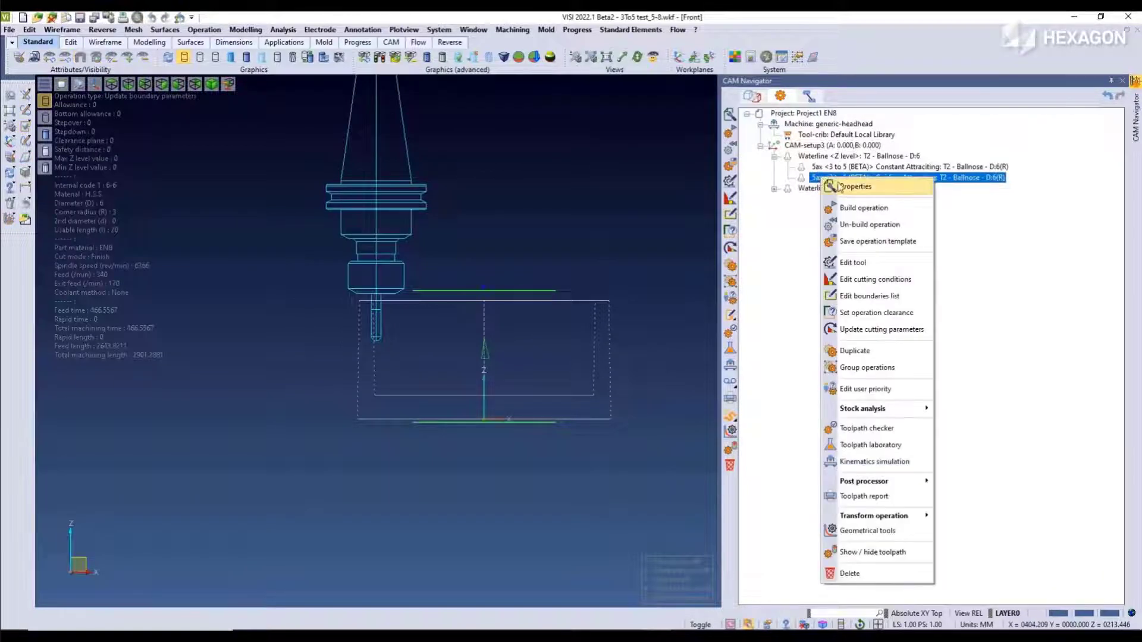
pyautogui.click(849, 189)
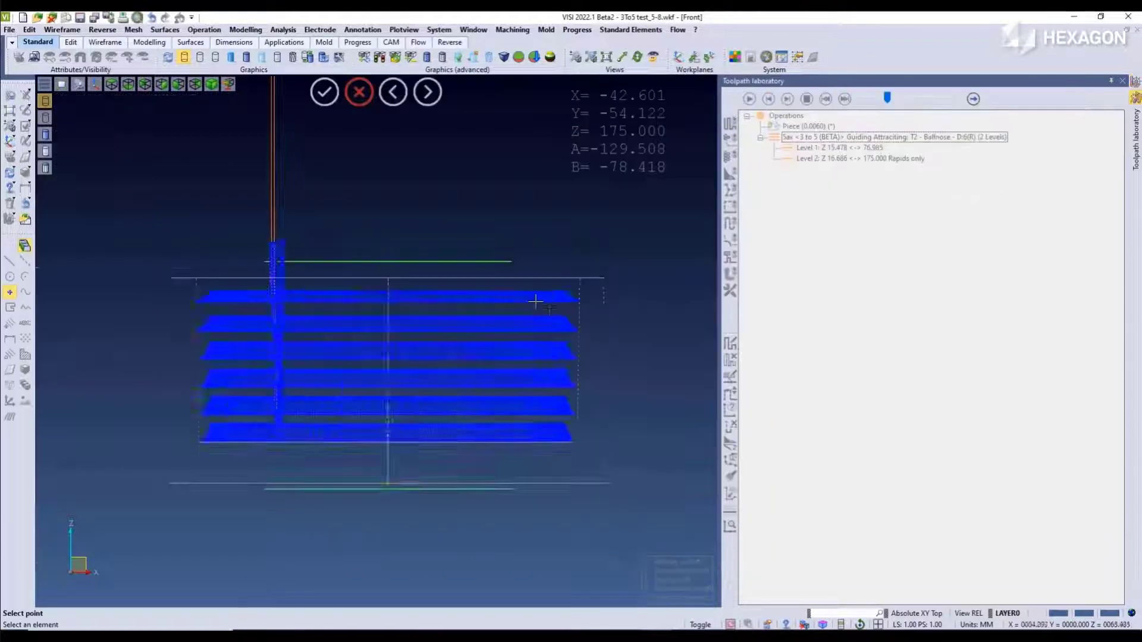
pyautogui.scroll(3, 535, 300)
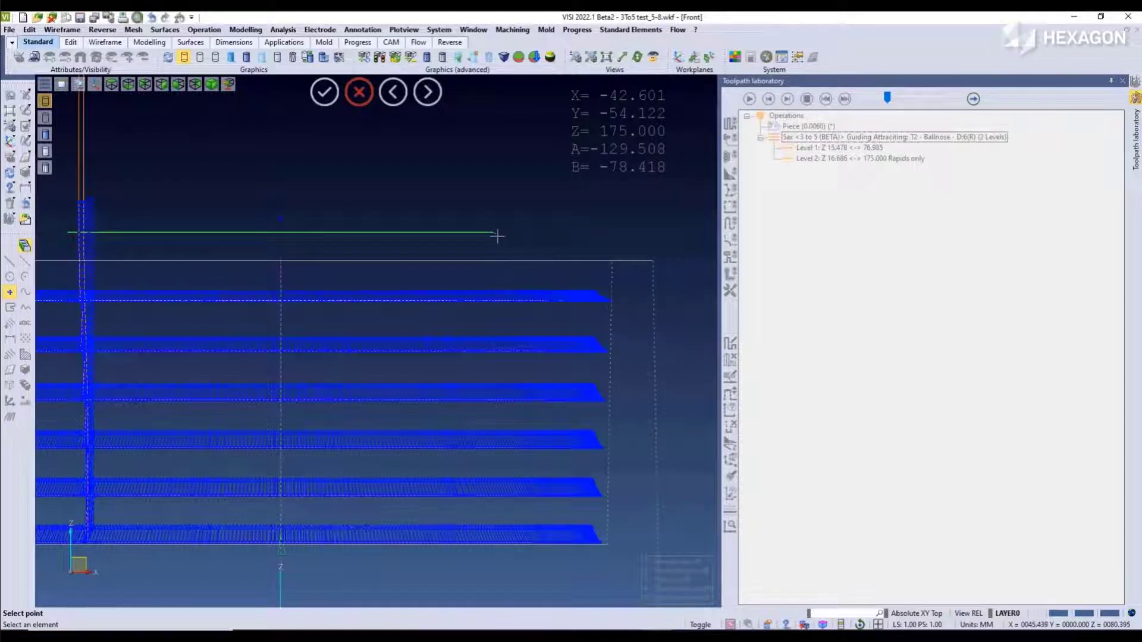
pyautogui.scroll(3, 599, 296)
pyautogui.click(592, 298)
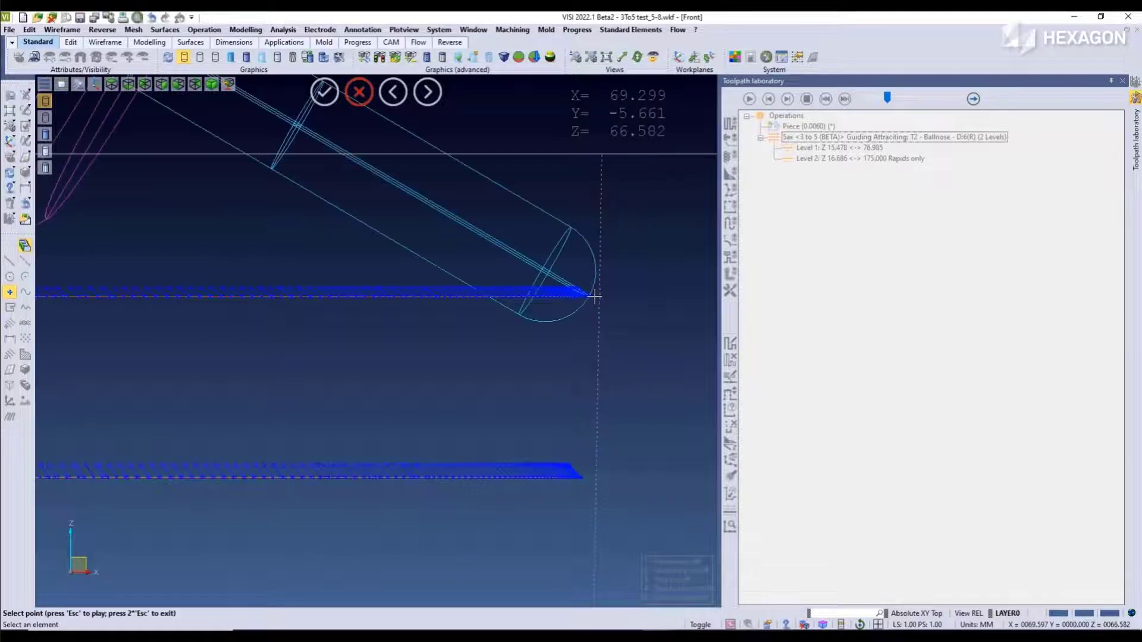
pyautogui.scroll(-5, 629, 283)
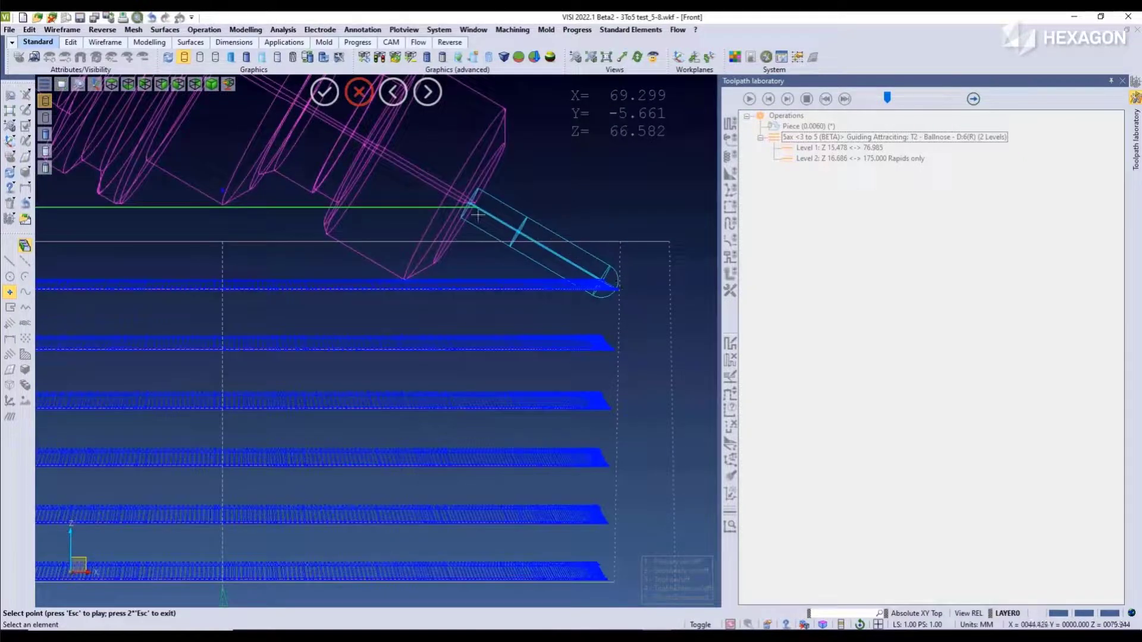
pyautogui.scroll(-3, 575, 274)
# Step: Examine the tool and holder tilt at a middle pass and the lowest pass of the Guiding Attracting toolpath
pyautogui.scroll(4, 574, 363)
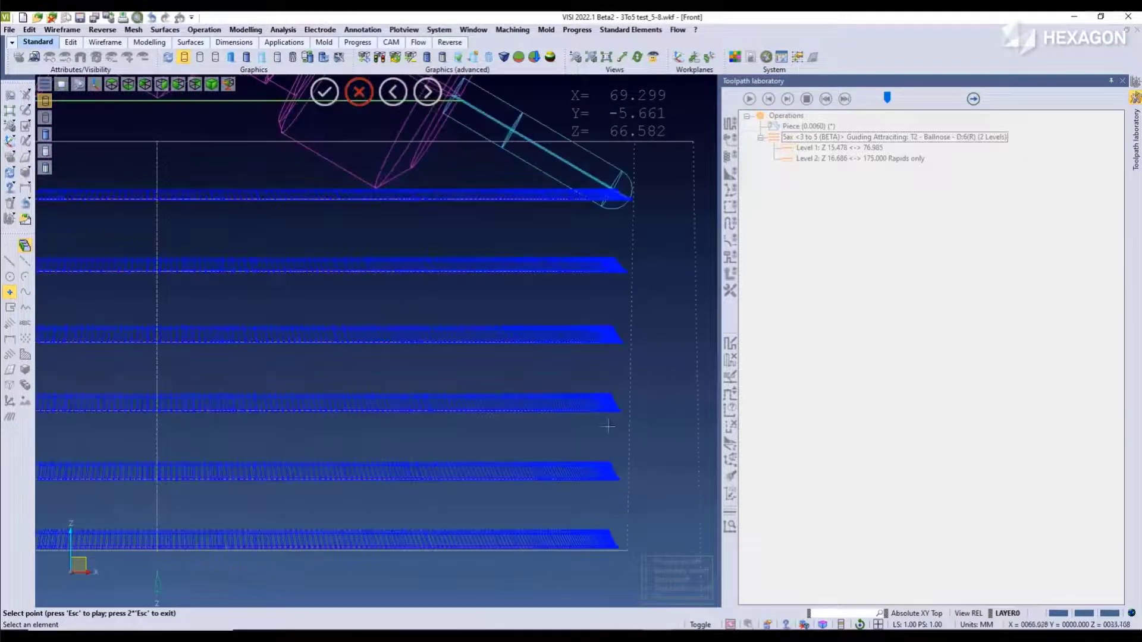
pyautogui.click(623, 412)
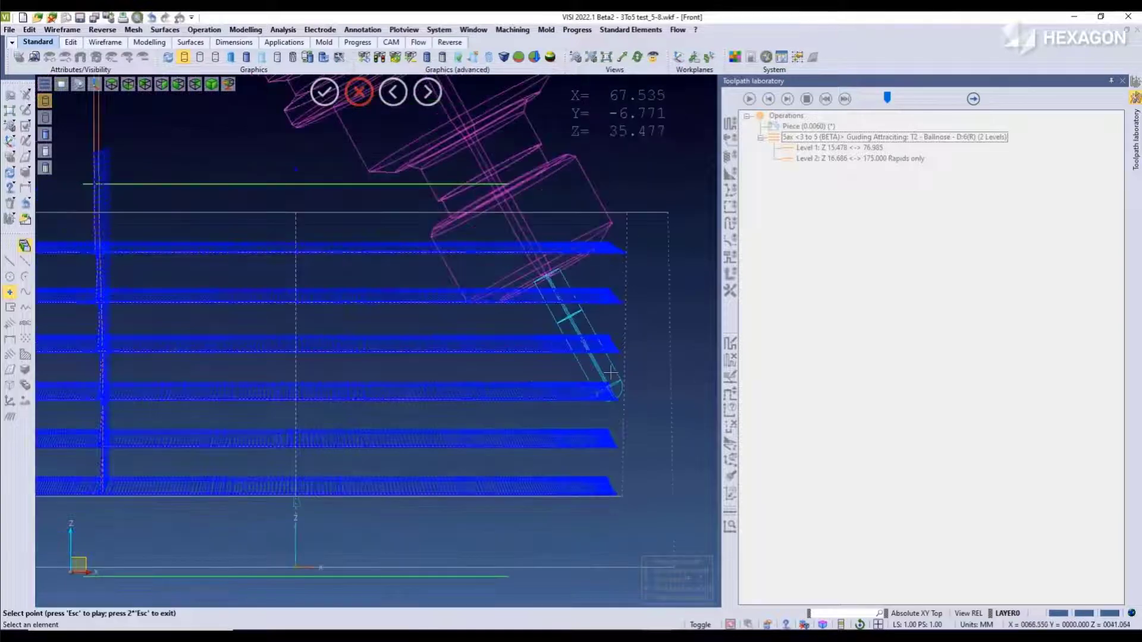
pyautogui.scroll(-2, 600, 375)
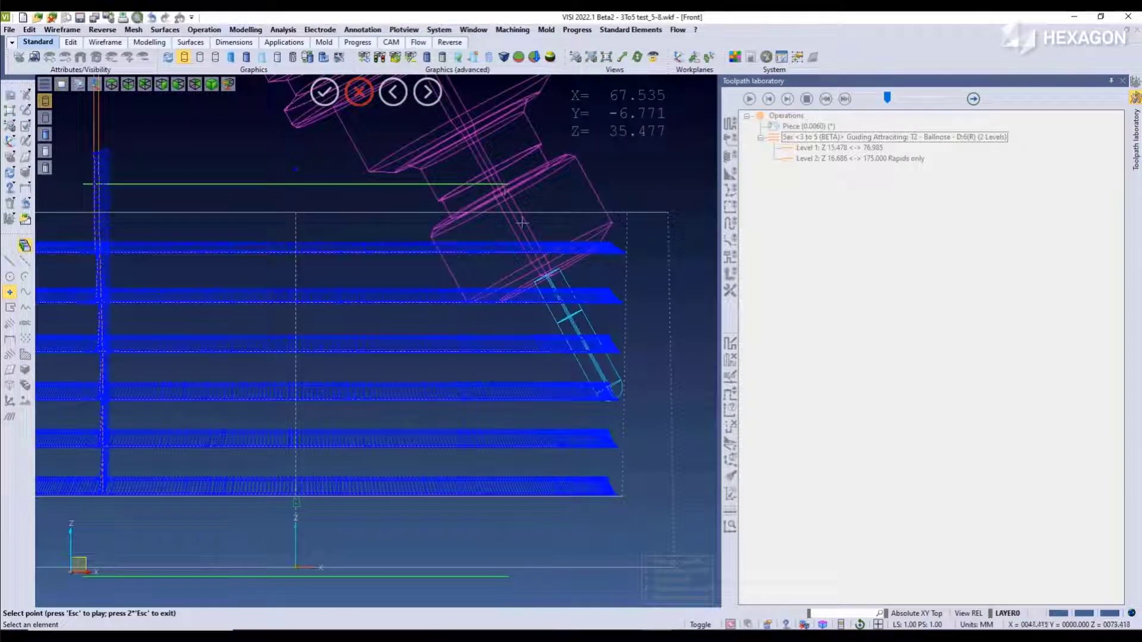
pyautogui.scroll(3, 607, 498)
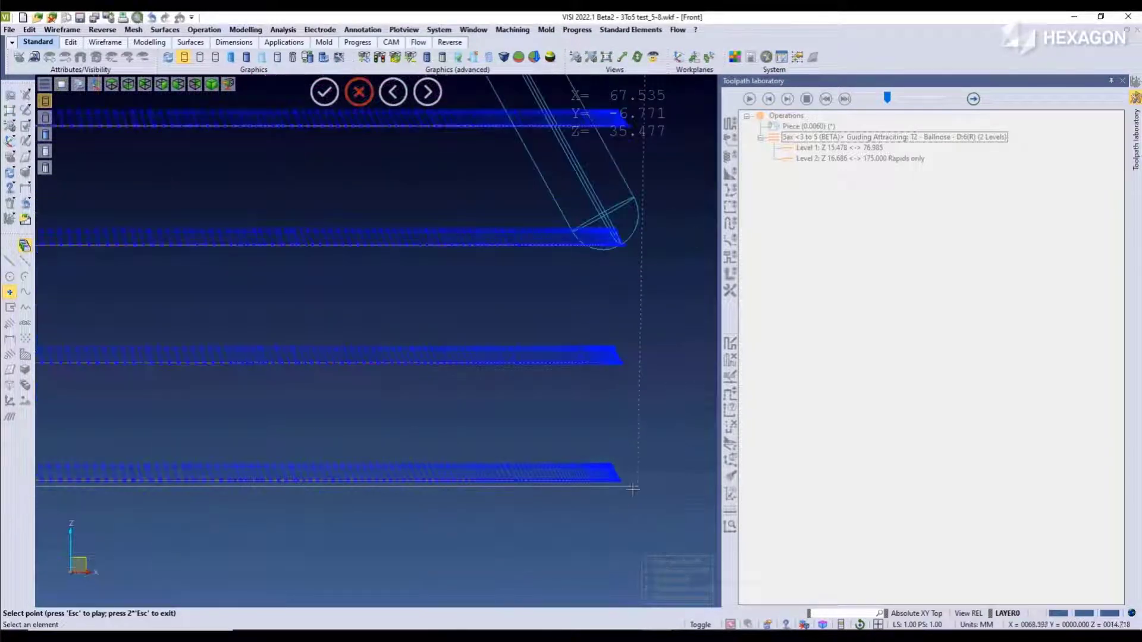
pyautogui.click(622, 481)
pyautogui.scroll(-3, 638, 430)
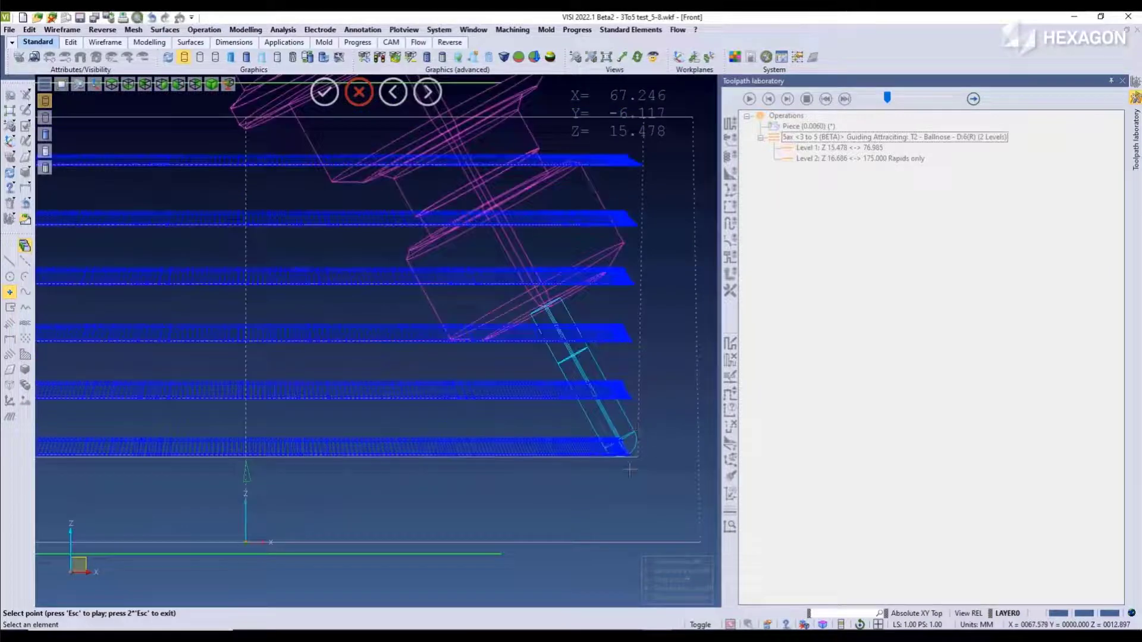
pyautogui.scroll(-3, 630, 469)
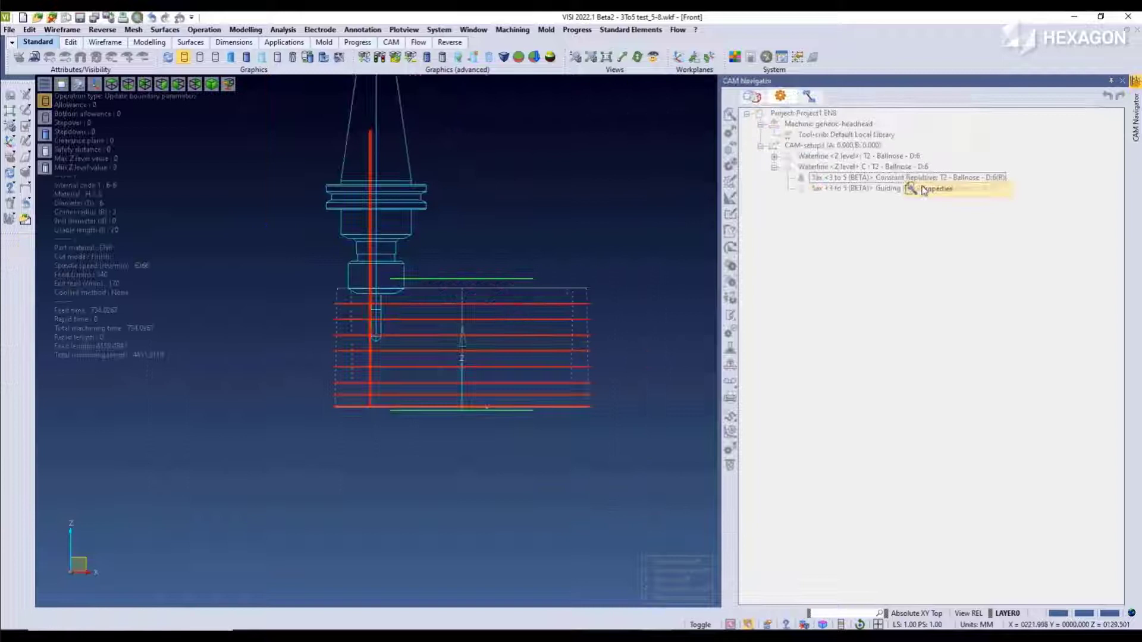
# Step: Review the Constant Repulsive operation's constant angle and the profile curve selected as its repulsive item, and accept the unchanged settings
pyautogui.doubleClick(907, 177)
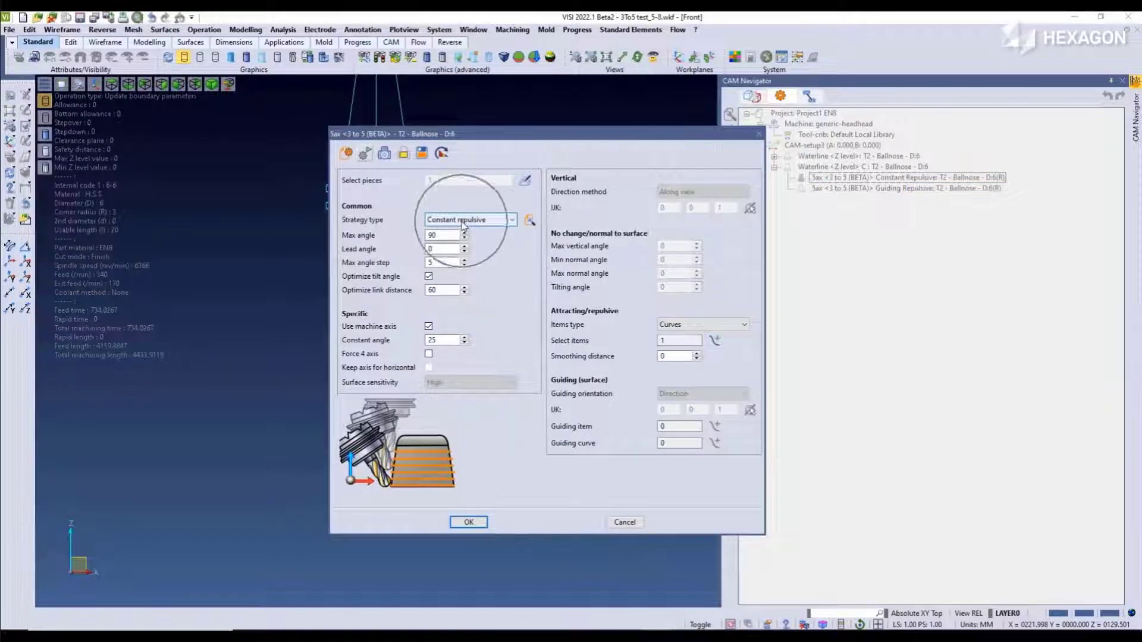
pyautogui.doubleClick(425, 339)
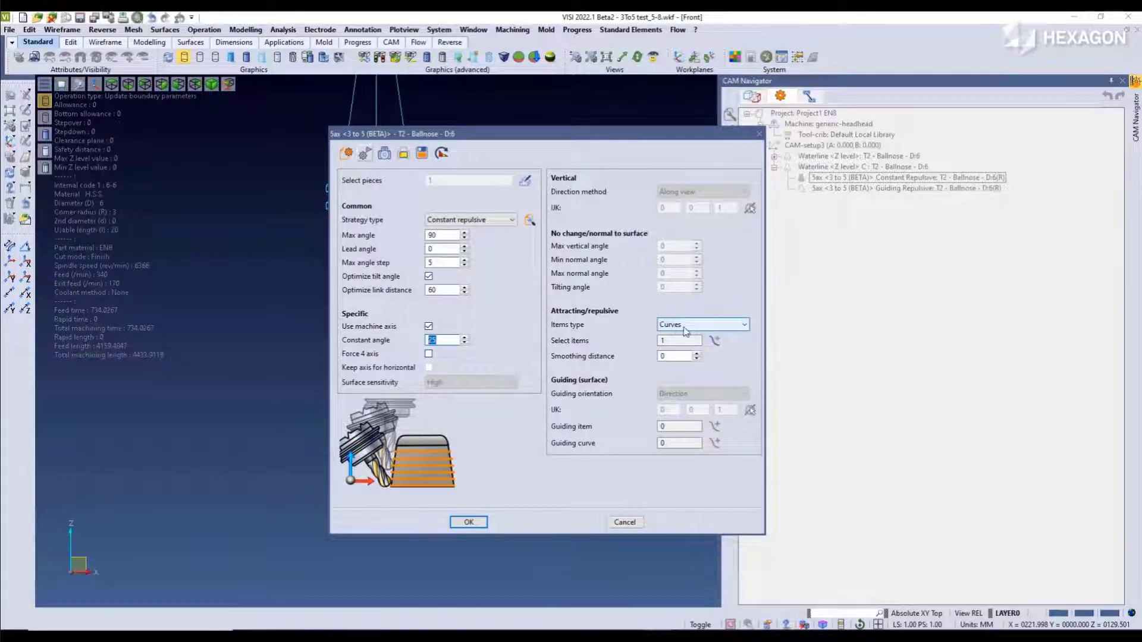
pyautogui.click(714, 341)
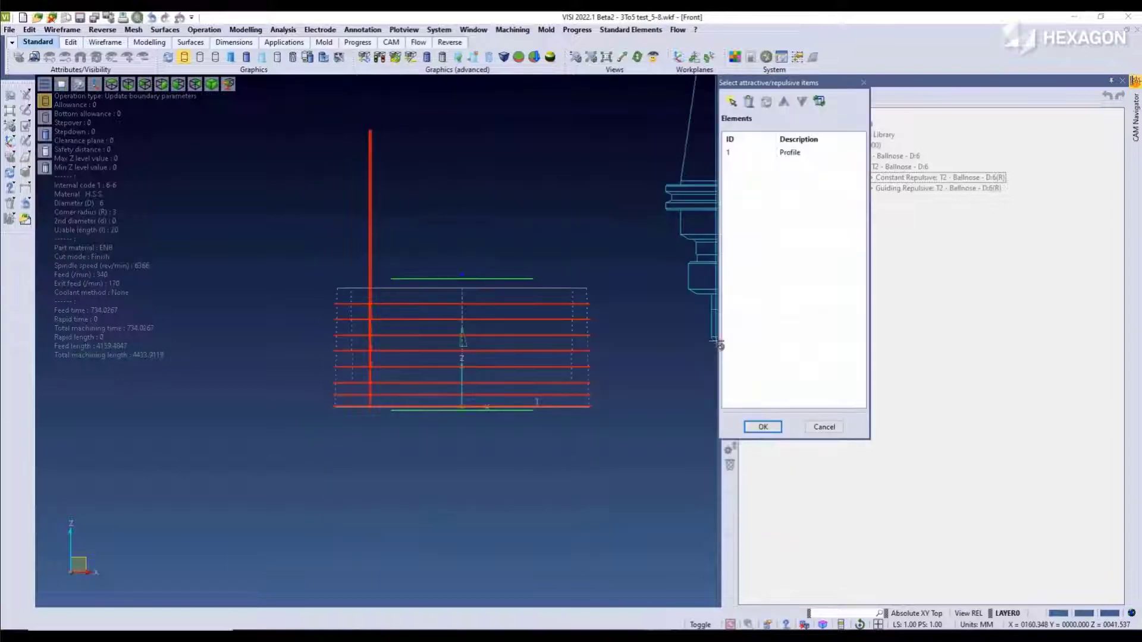
pyautogui.click(791, 153)
pyautogui.scroll(5, 551, 381)
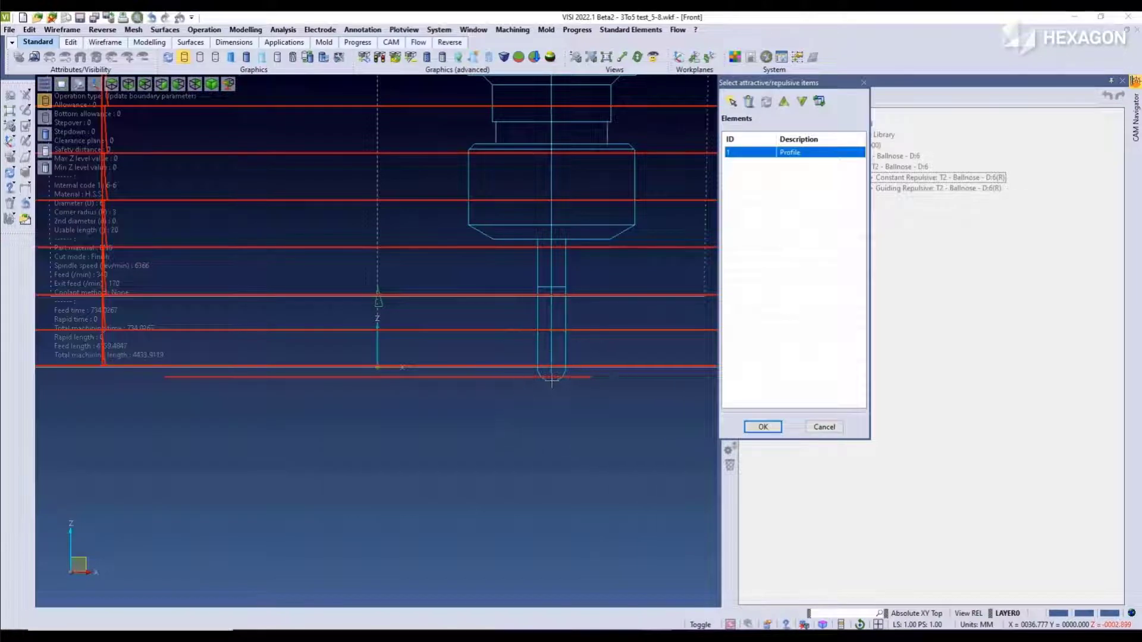
pyautogui.scroll(-3, 552, 380)
pyautogui.click(762, 426)
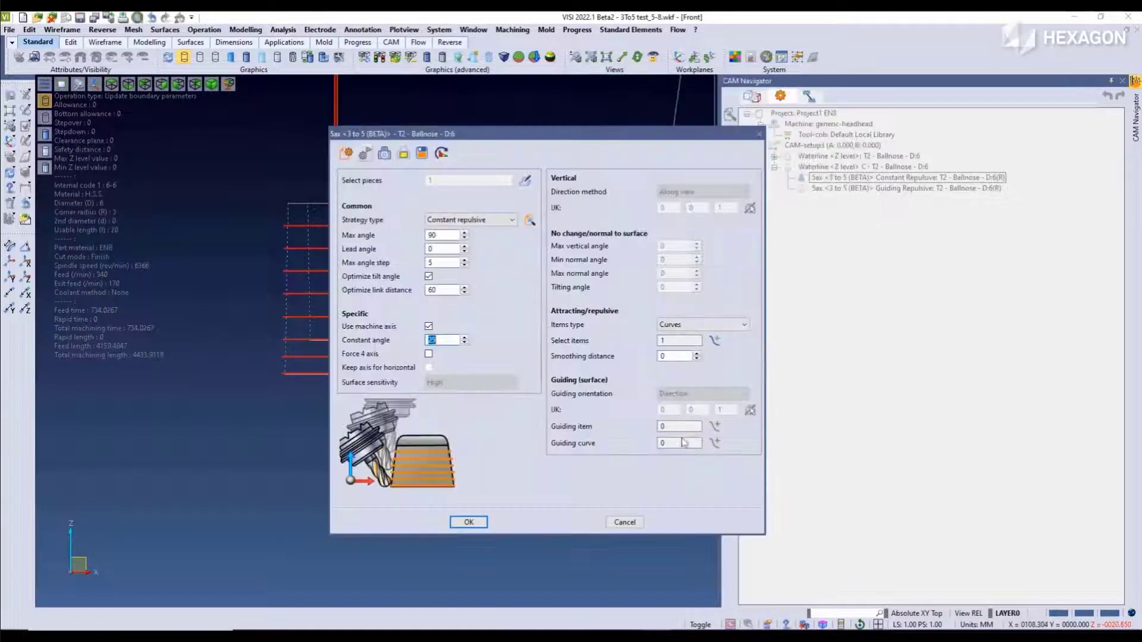
pyautogui.click(469, 521)
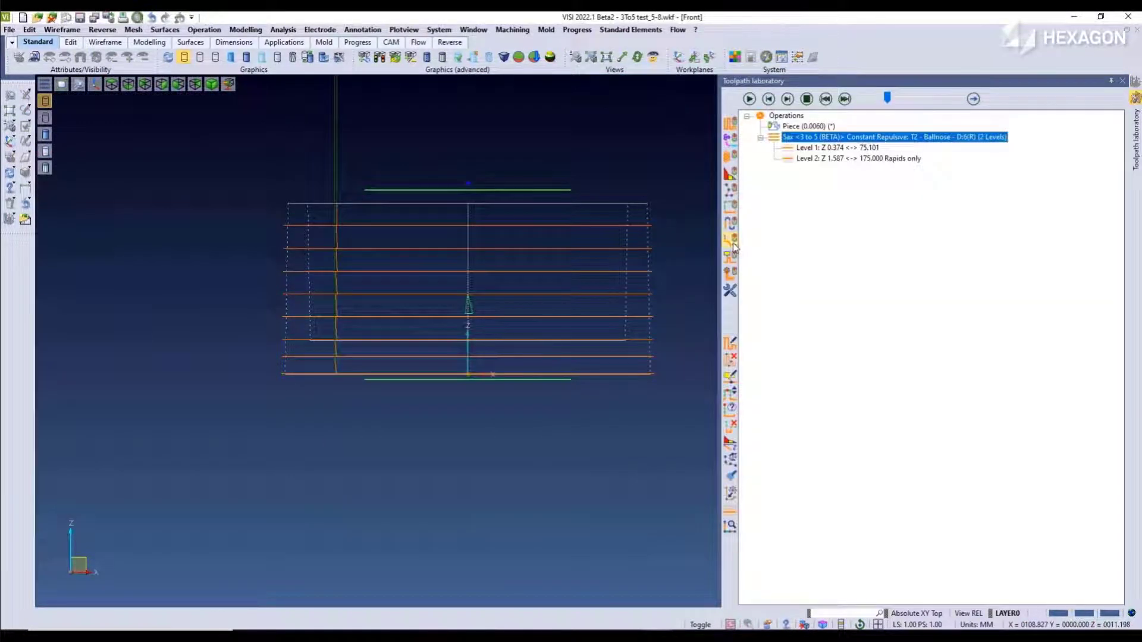
# Step: Examine the tool and holder tilt at the end of the Constant Repulsive toolpath's highest pass
pyautogui.moveTo(655, 287)
pyautogui.mouseDown(button='middle')
pyautogui.moveTo(660, 316)
pyautogui.moveTo(680, 310)
pyautogui.moveTo(657, 302)
pyautogui.mouseUp(button='middle')
pyautogui.press('f')
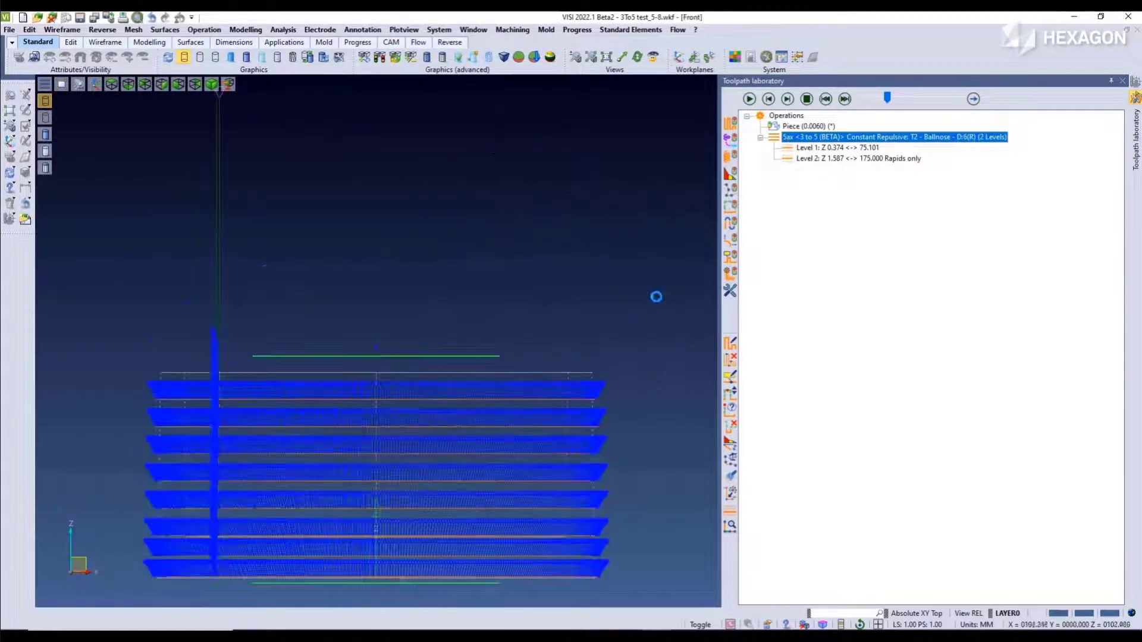
pyautogui.scroll(6, 622, 333)
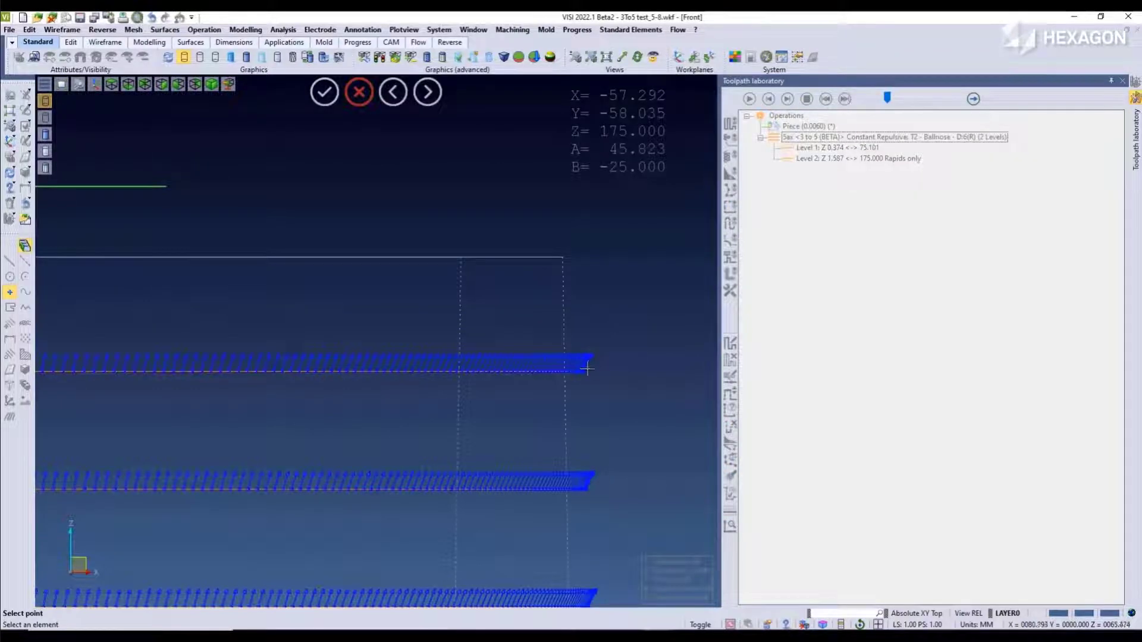
pyautogui.click(587, 363)
pyautogui.scroll(-4, 594, 321)
pyautogui.scroll(-3, 446, 301)
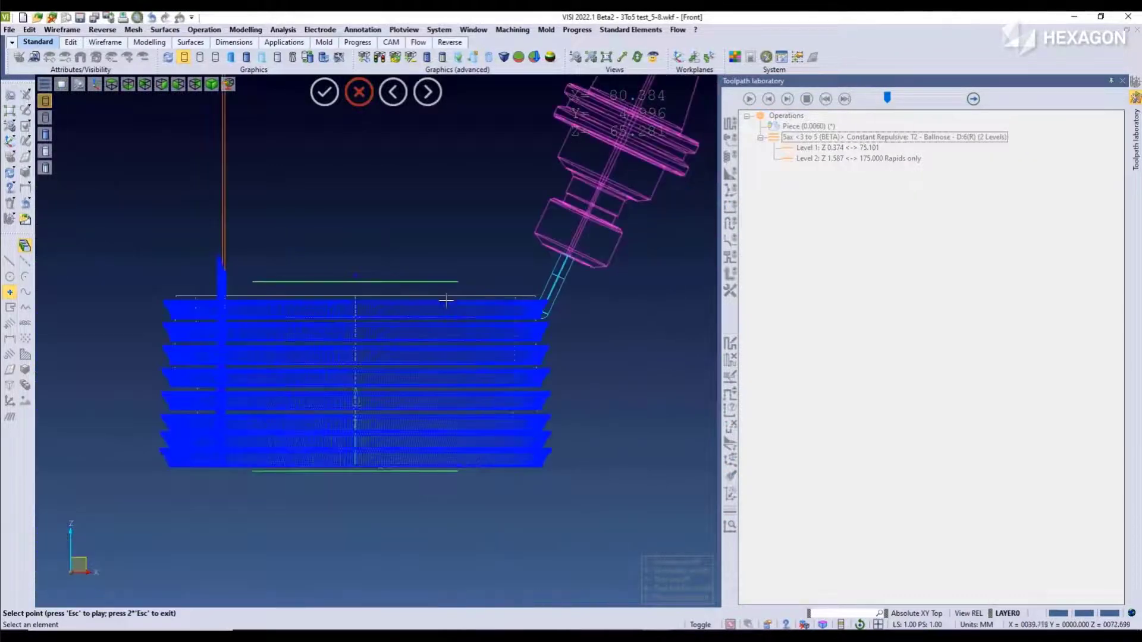
# Step: Examine the tool and holder tilt at the second-lowest and lowest passes of the Constant Repulsive toolpath
pyautogui.scroll(4, 553, 458)
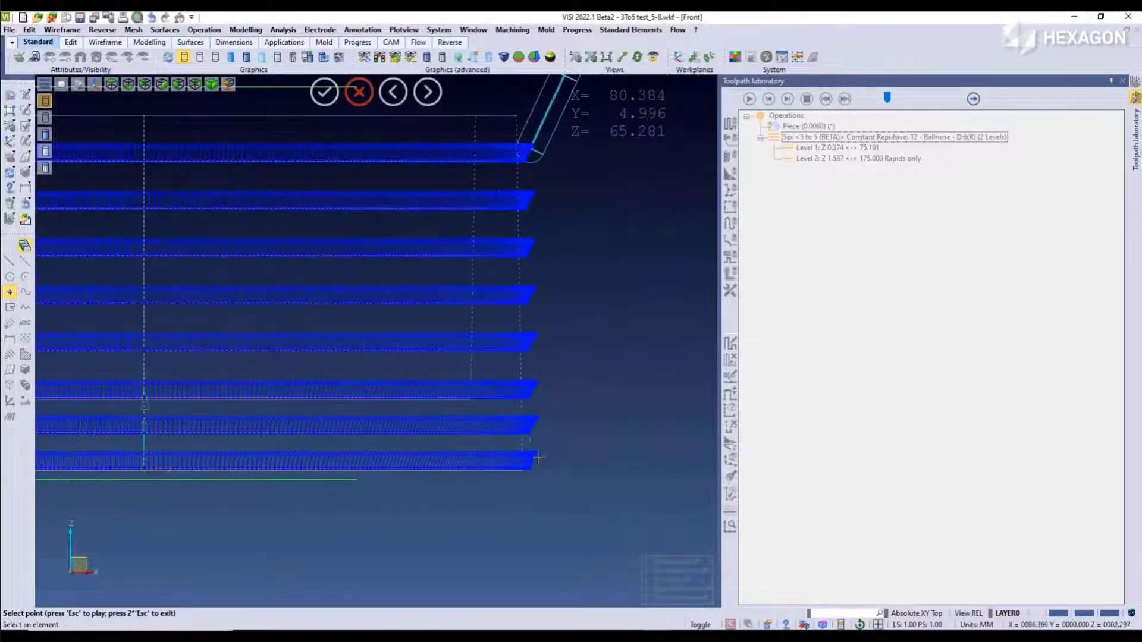
pyautogui.click(535, 423)
pyautogui.scroll(-4, 540, 422)
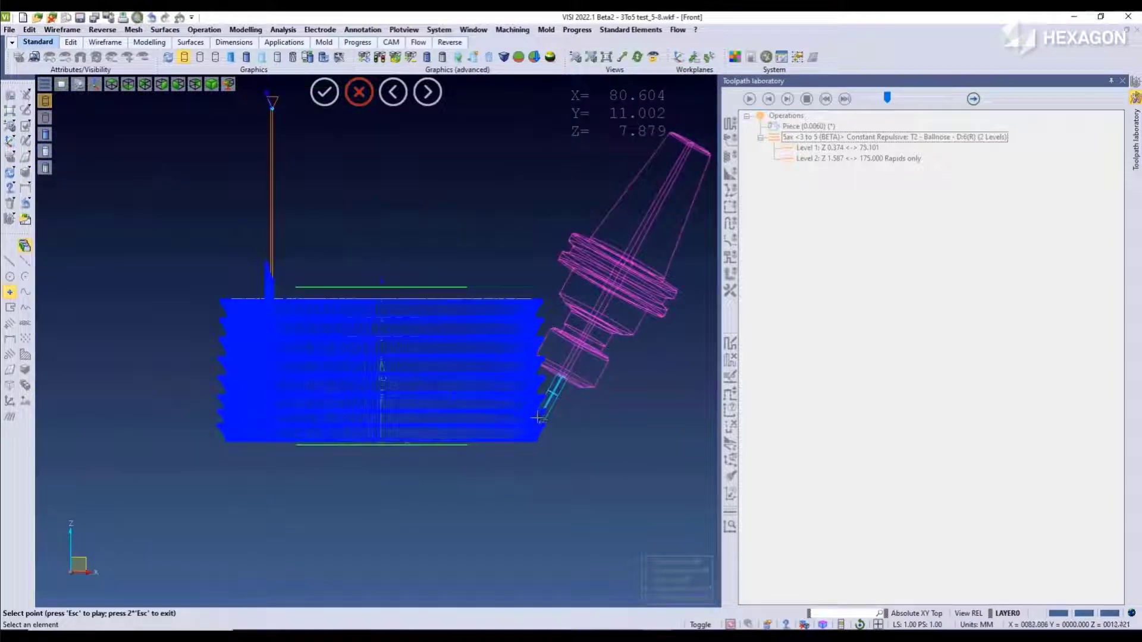
pyautogui.scroll(6, 538, 418)
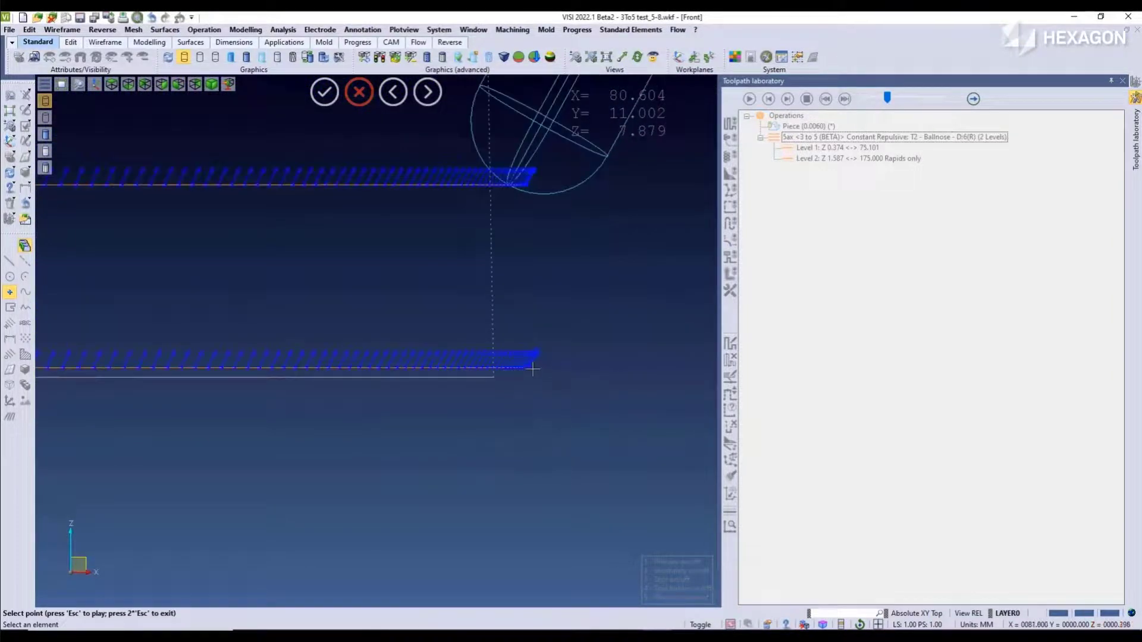
pyautogui.click(533, 368)
pyautogui.scroll(-4, 559, 429)
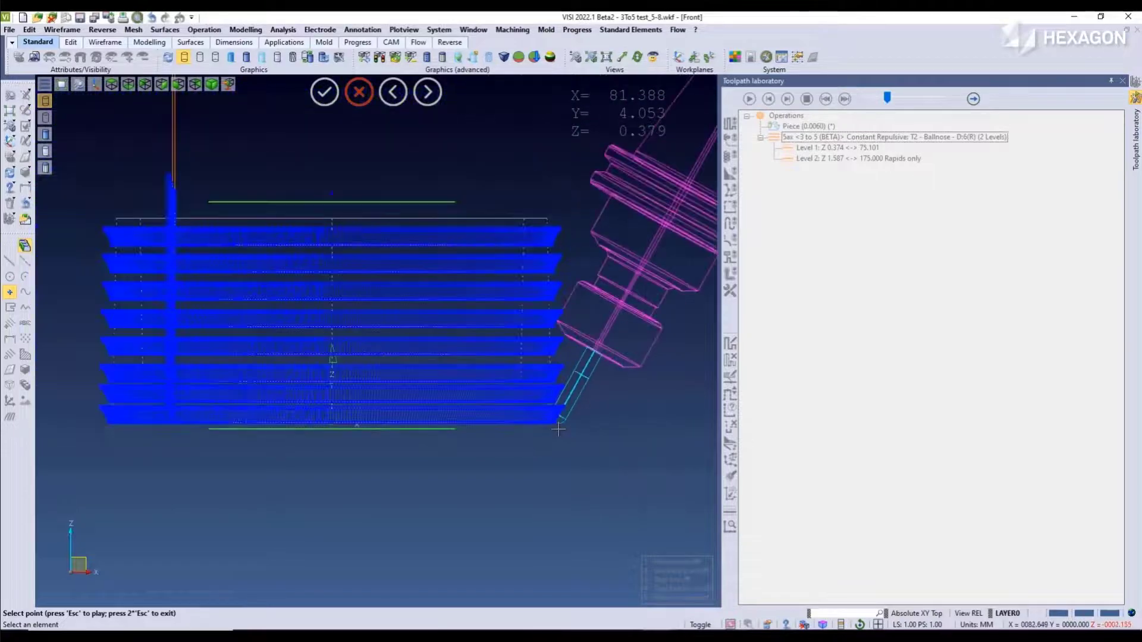
pyautogui.scroll(-3, 387, 428)
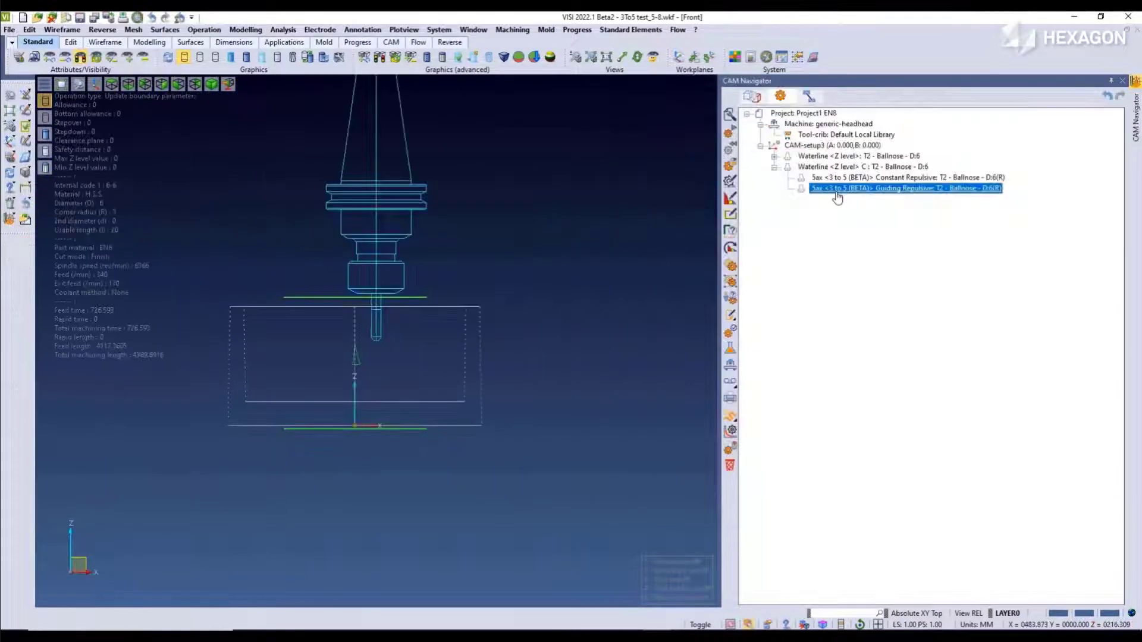
# Step: View the Guiding Repulsive operation's properties and examine the tool tilt at the end of its toolpath's highest pass
pyautogui.rightClick(836, 191)
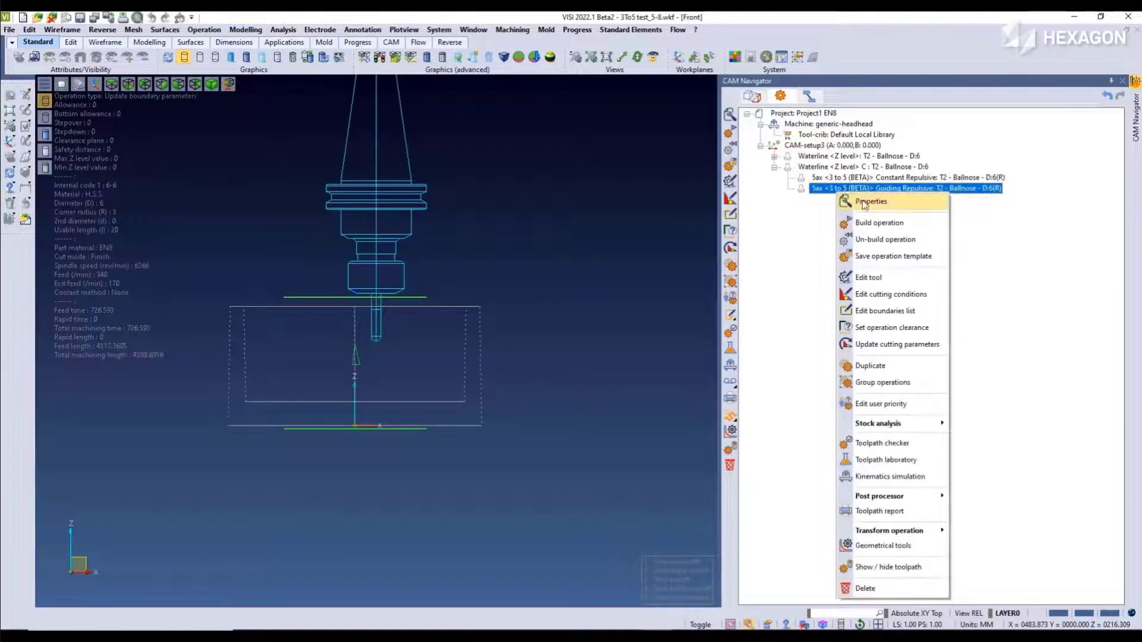
pyautogui.click(865, 202)
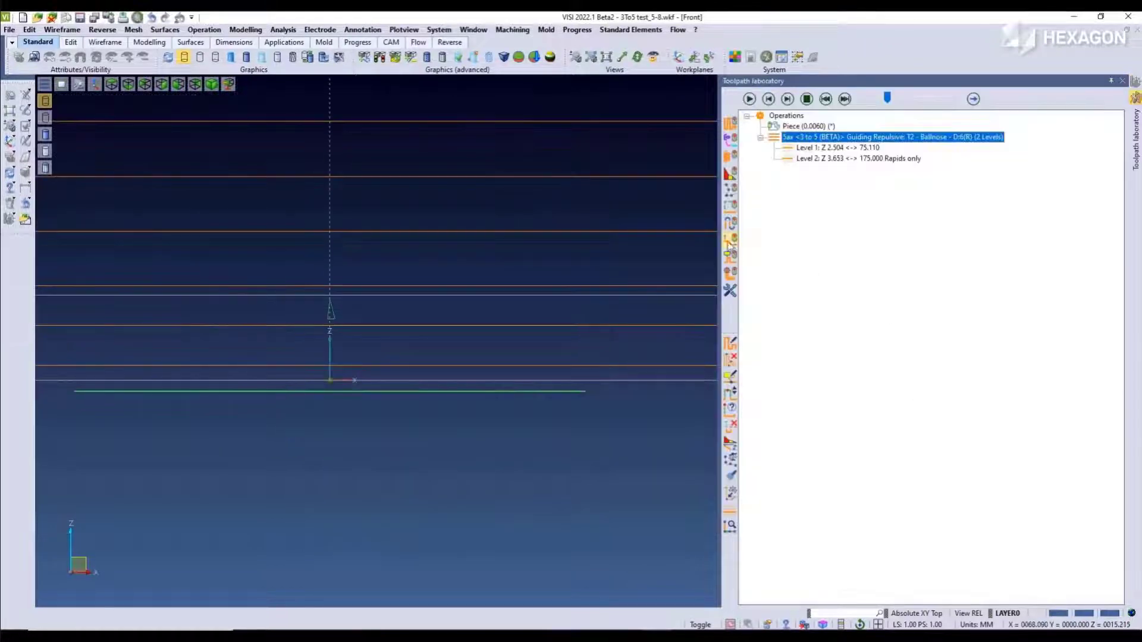
pyautogui.scroll(-5, 341, 254)
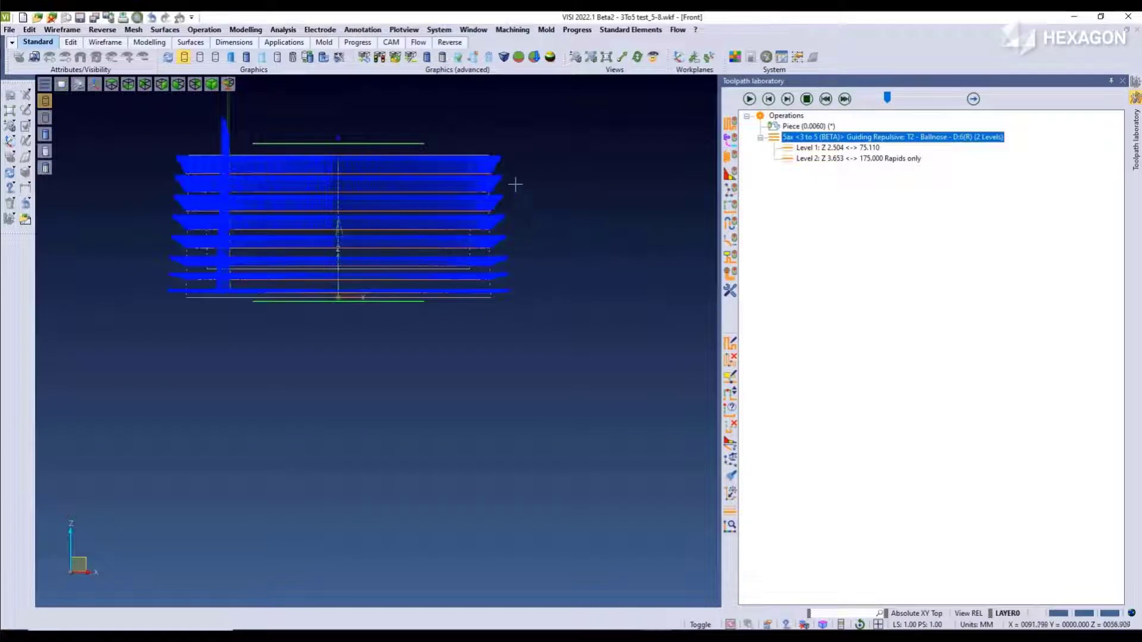
pyautogui.scroll(3, 515, 185)
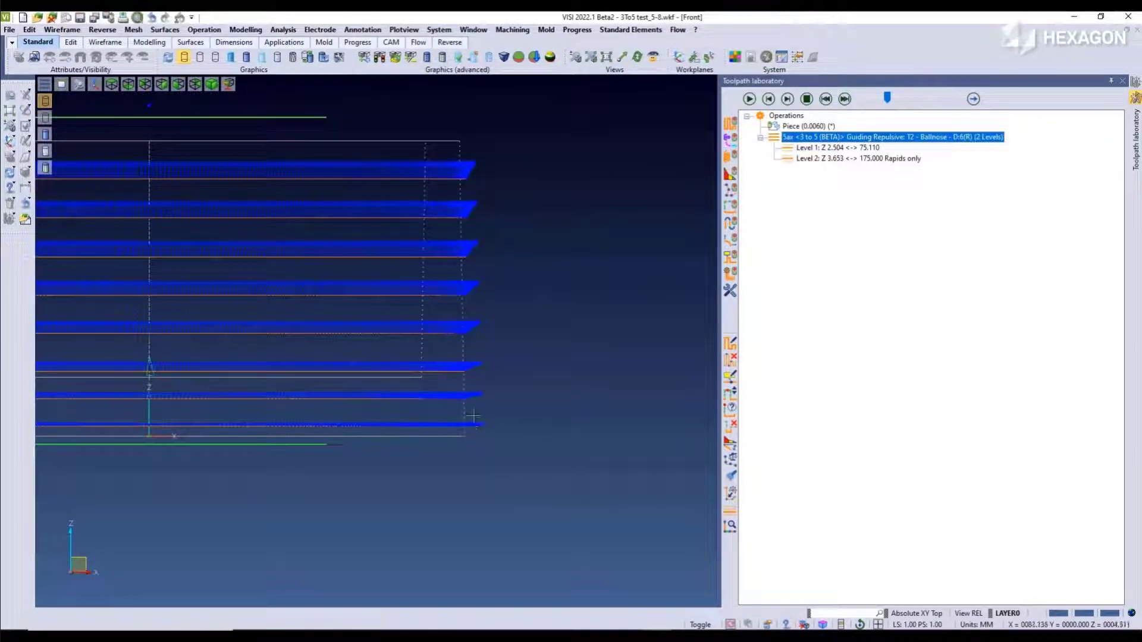
pyautogui.scroll(-2, 493, 372)
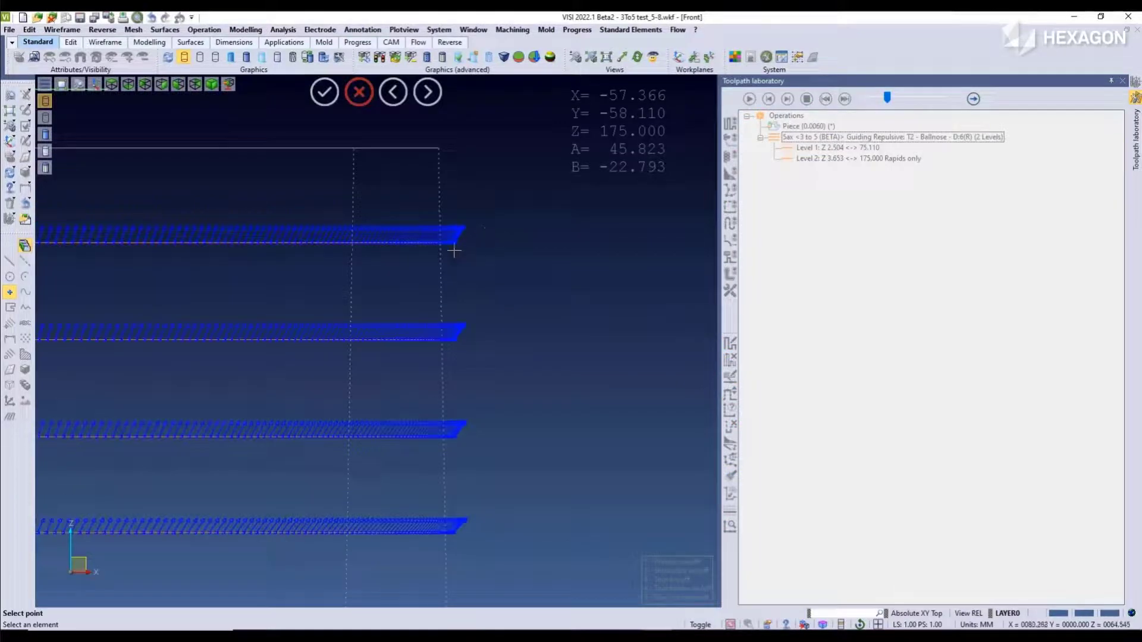
pyautogui.scroll(4, 456, 248)
pyautogui.click(460, 235)
pyautogui.scroll(-2, 546, 238)
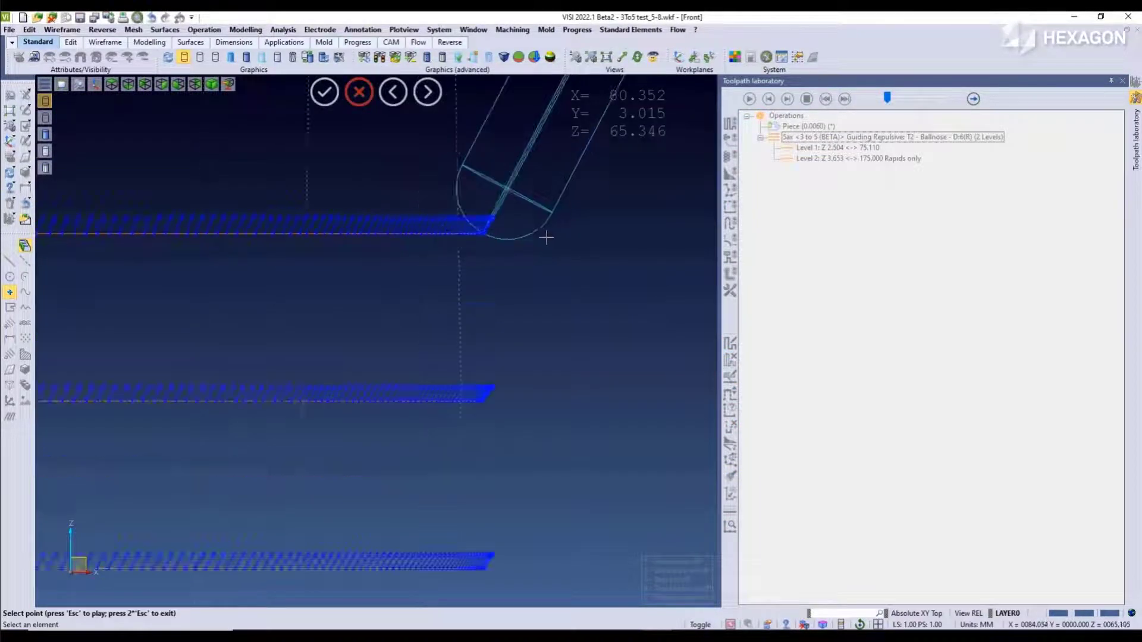
pyautogui.scroll(-4, 546, 238)
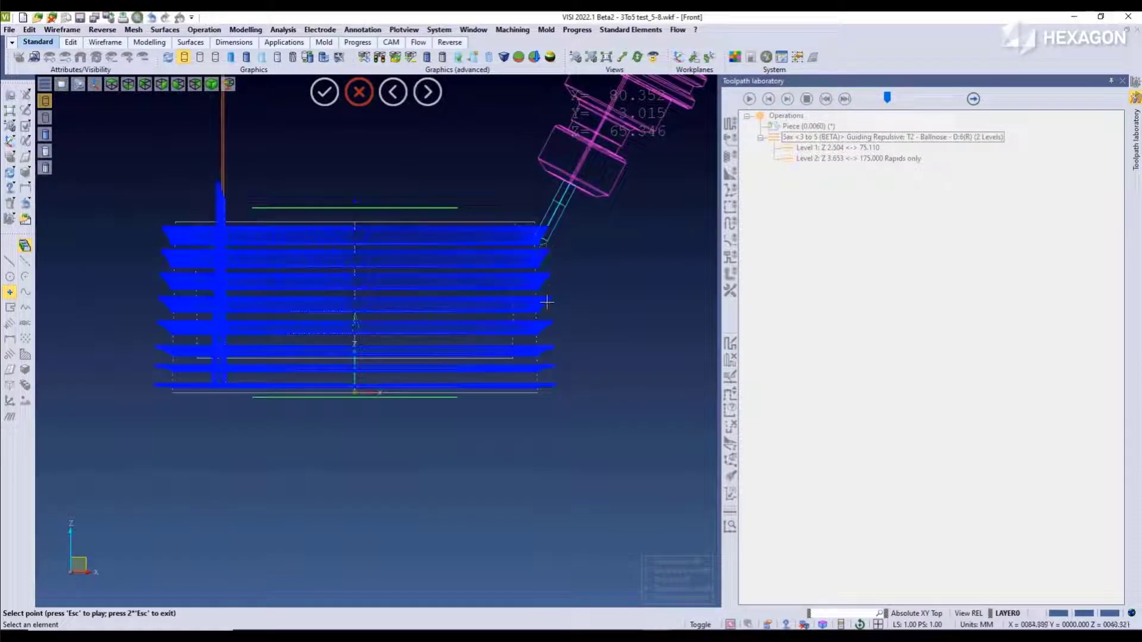
# Step: Examine the tool and holder tilt at a middle pass and the third-lowest pass of the Guiding Repulsive toolpath
pyautogui.scroll(4, 546, 302)
pyautogui.click(560, 286)
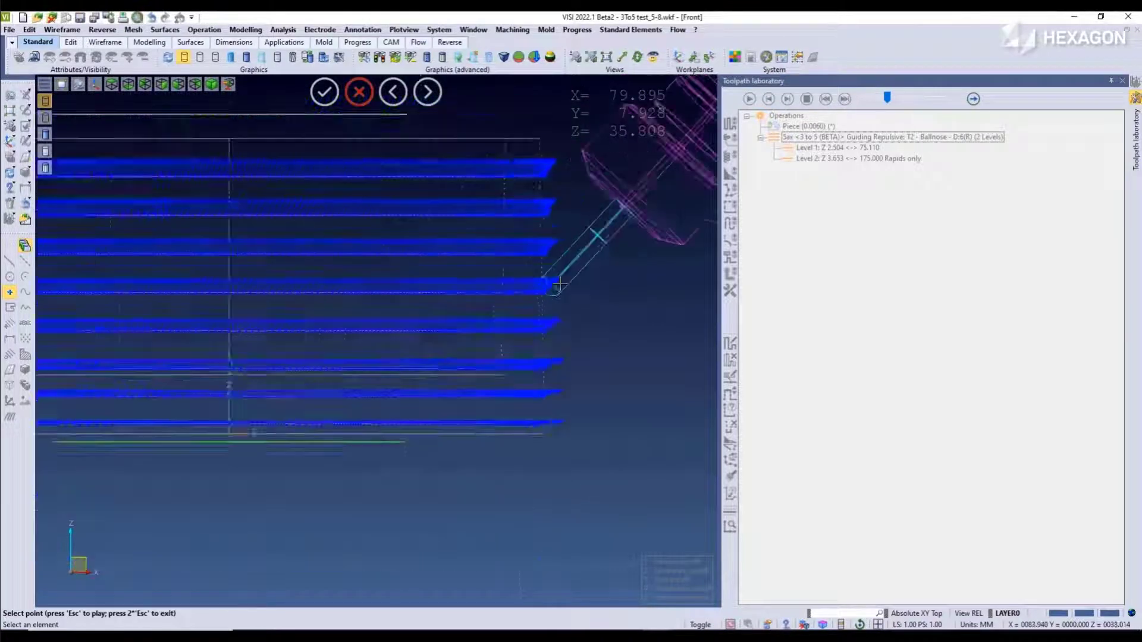
pyautogui.scroll(-3, 559, 286)
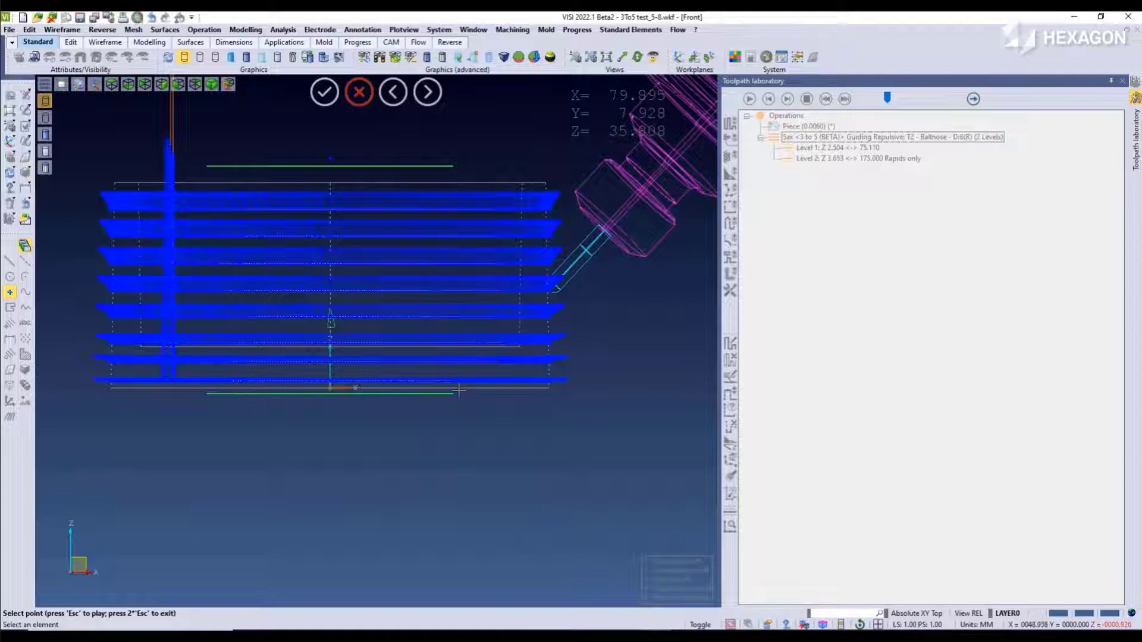
pyautogui.scroll(3, 547, 351)
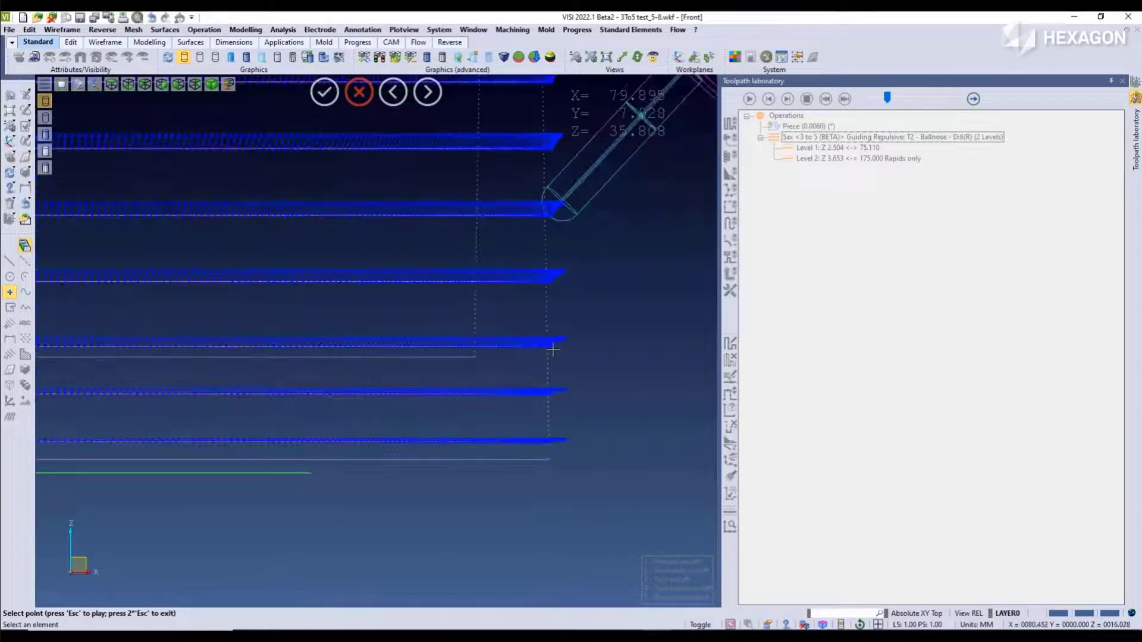
pyautogui.click(568, 339)
pyautogui.scroll(-3, 570, 314)
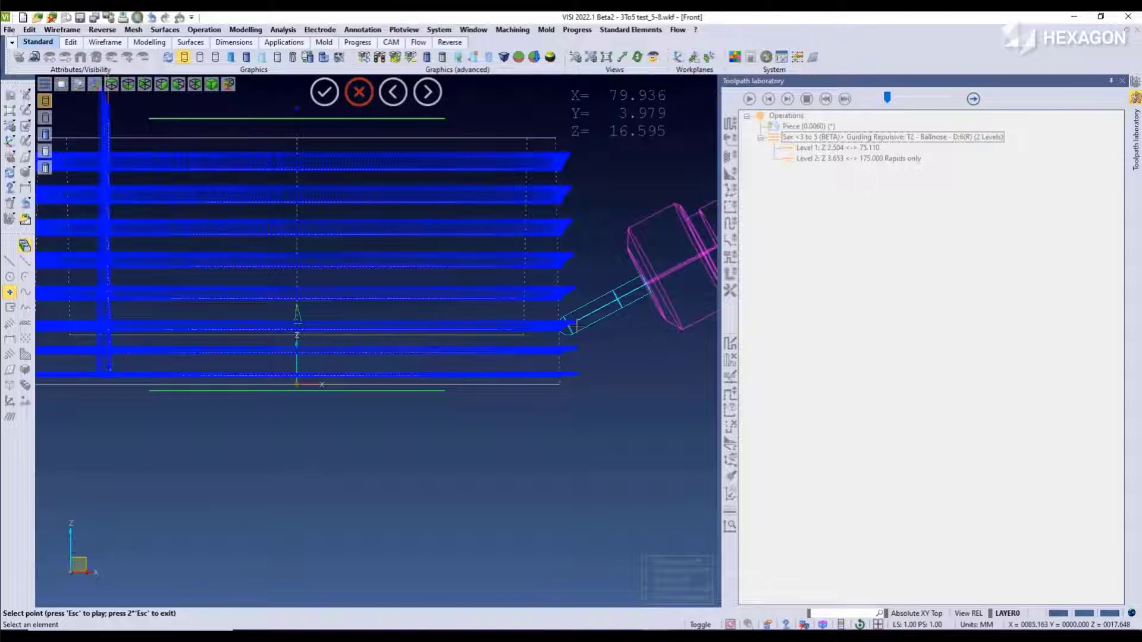
# Step: Examine the tool and holder tilt at the lowest pass of the Guiding Repulsive toolpath
pyautogui.scroll(5, 565, 333)
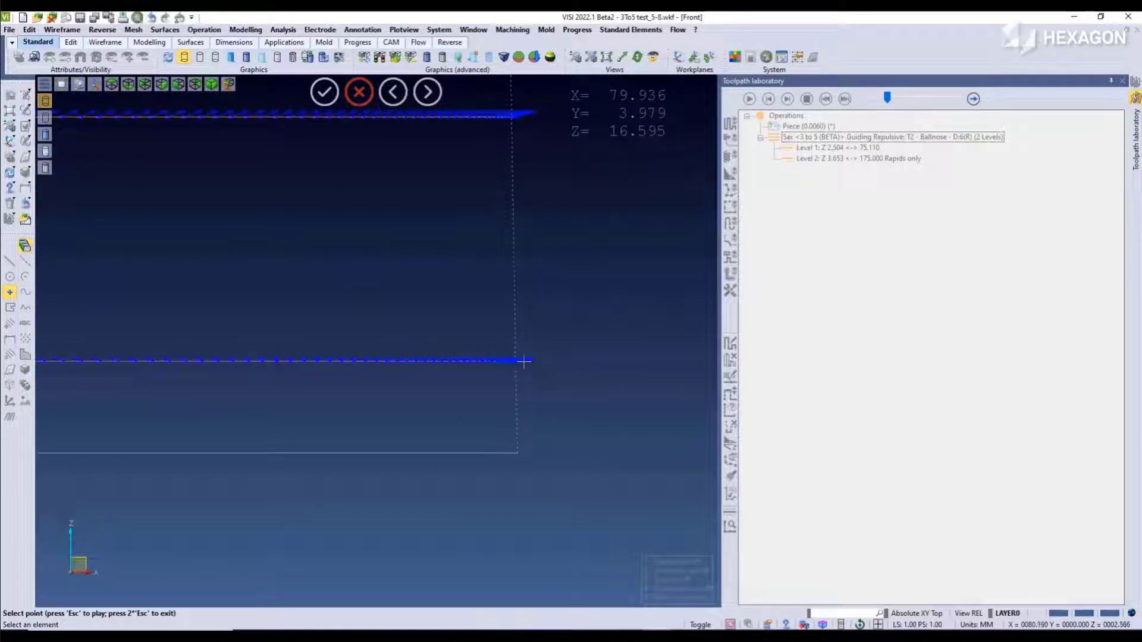
pyautogui.click(519, 360)
pyautogui.scroll(-6, 425, 368)
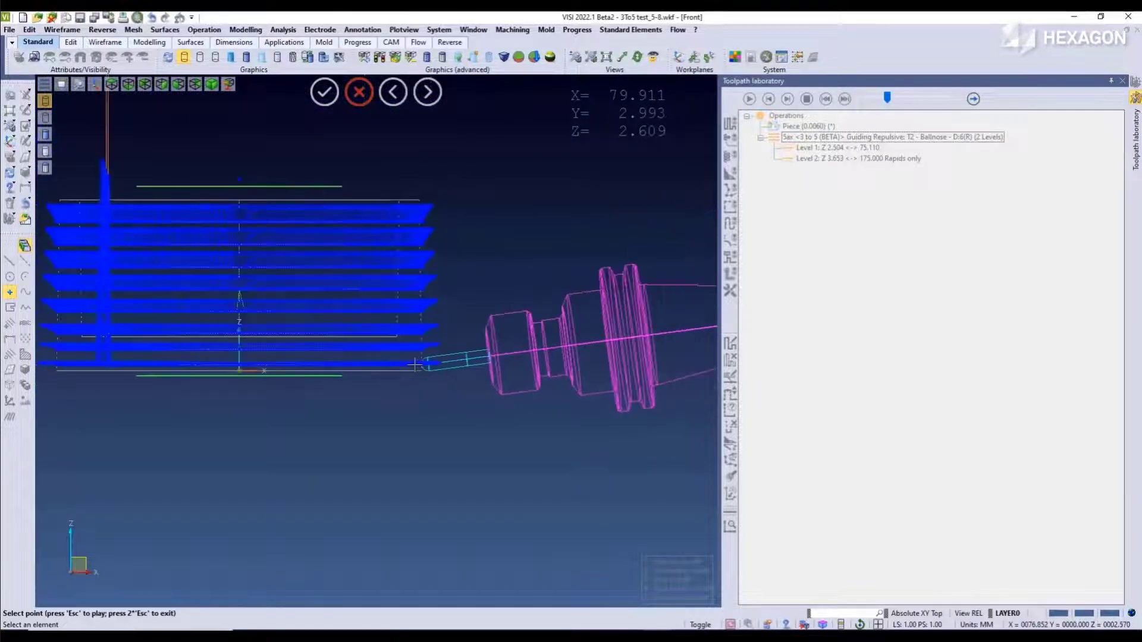
pyautogui.scroll(2, 254, 343)
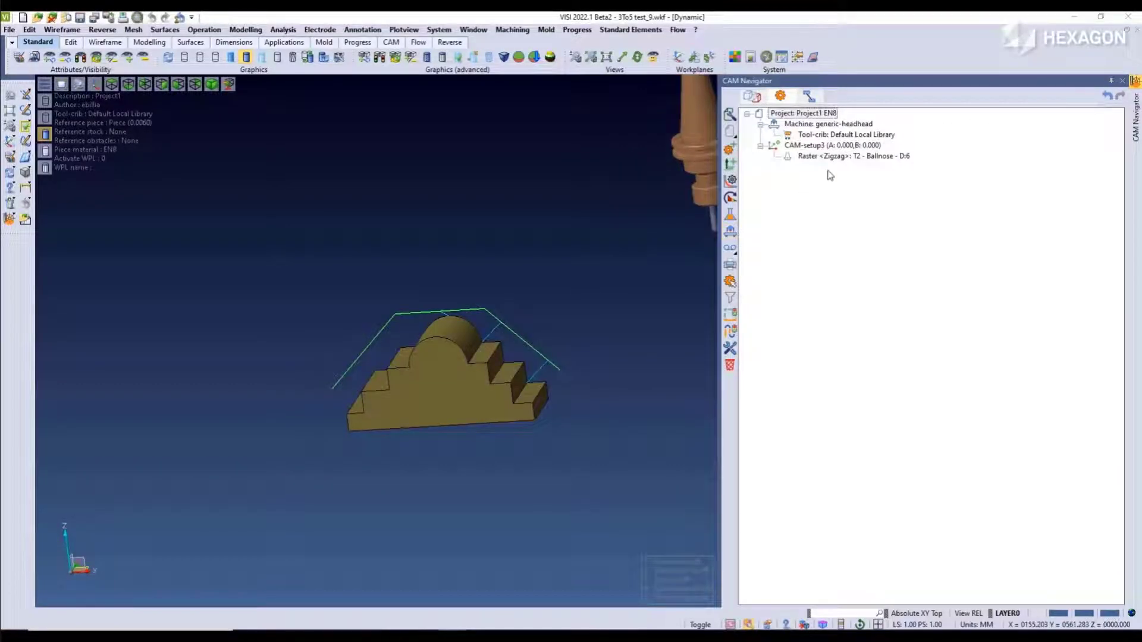
# Step: Display the Raster Zigzag operation's toolpath and view how it crosses the arch and steps of the part
pyautogui.click(833, 157)
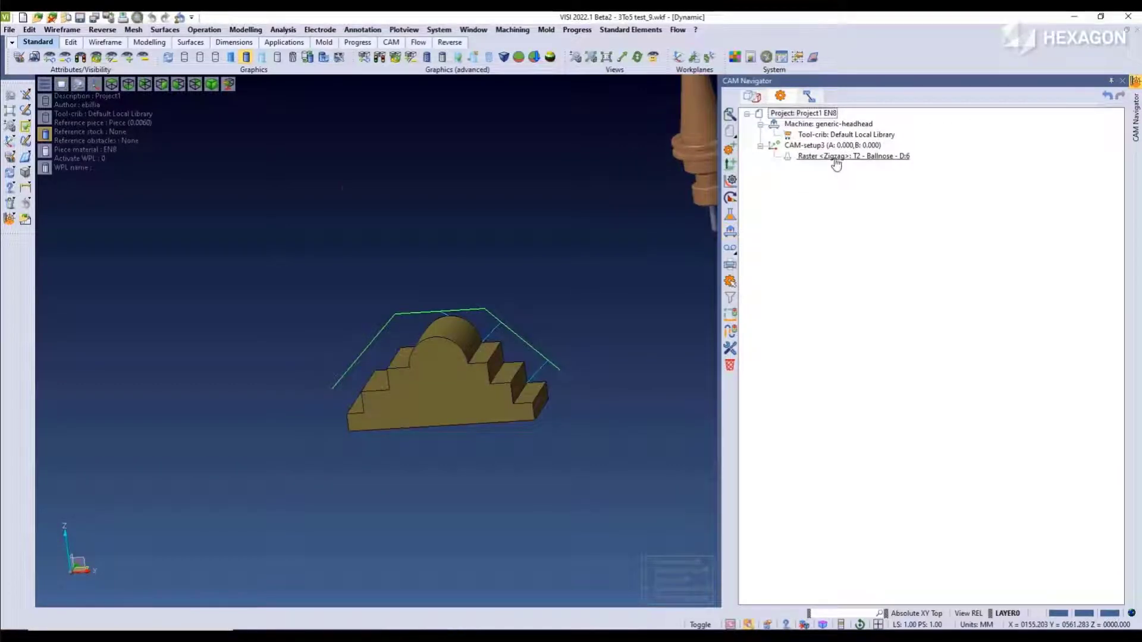
pyautogui.click(789, 159)
pyautogui.moveTo(581, 312); pyautogui.dragTo(564, 348, button='middle')
pyautogui.scroll(3, 501, 351)
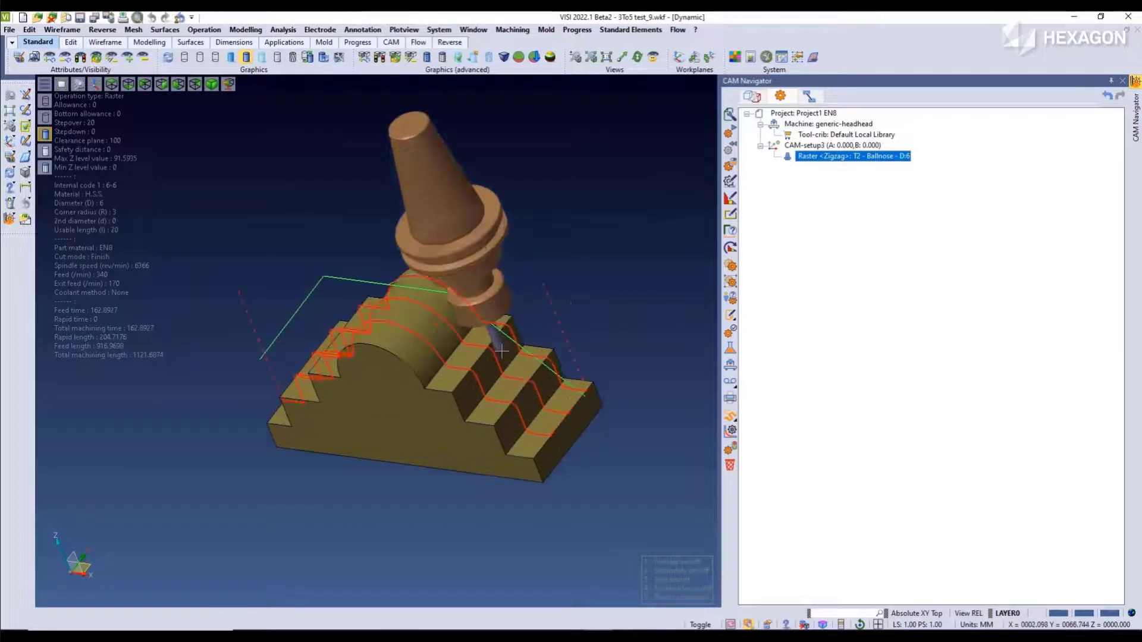
# Step: Add a 3 to 5 (BETA) transformation to the Raster Zigzag operation, using the Guiding surface strategy
pyautogui.rightClick(822, 157)
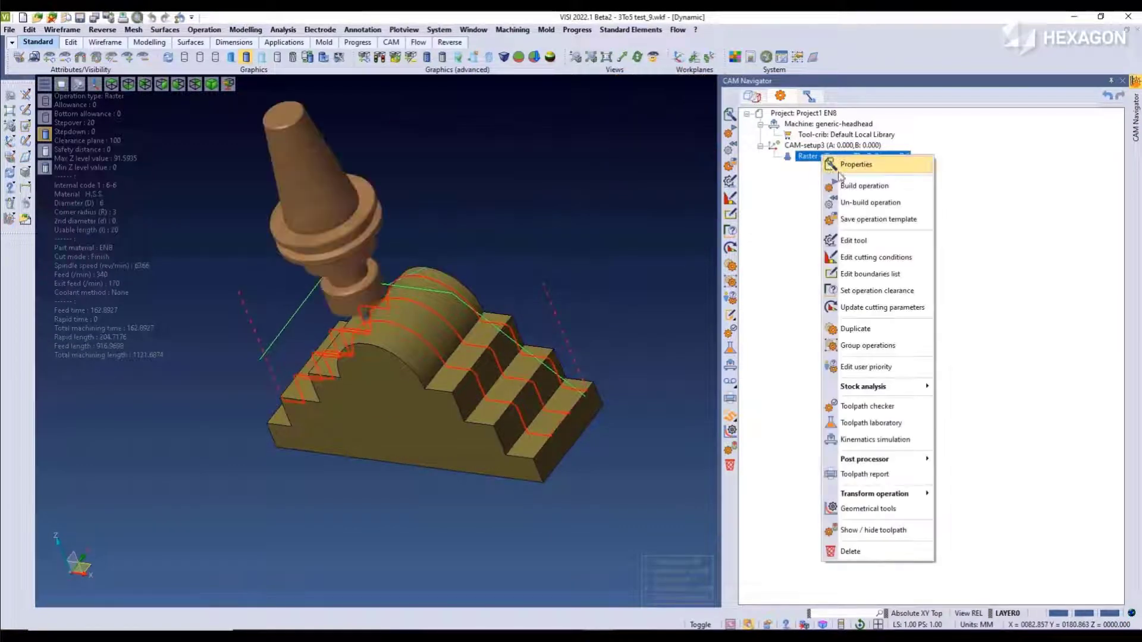
pyautogui.moveTo(879, 496)
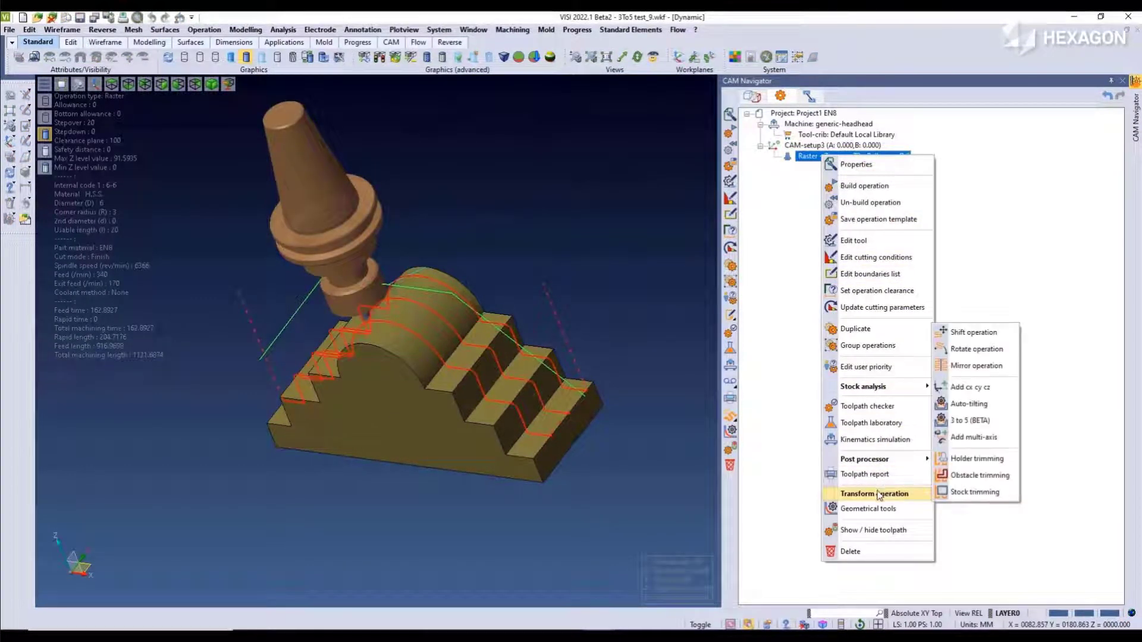
pyautogui.click(973, 421)
pyautogui.click(470, 219)
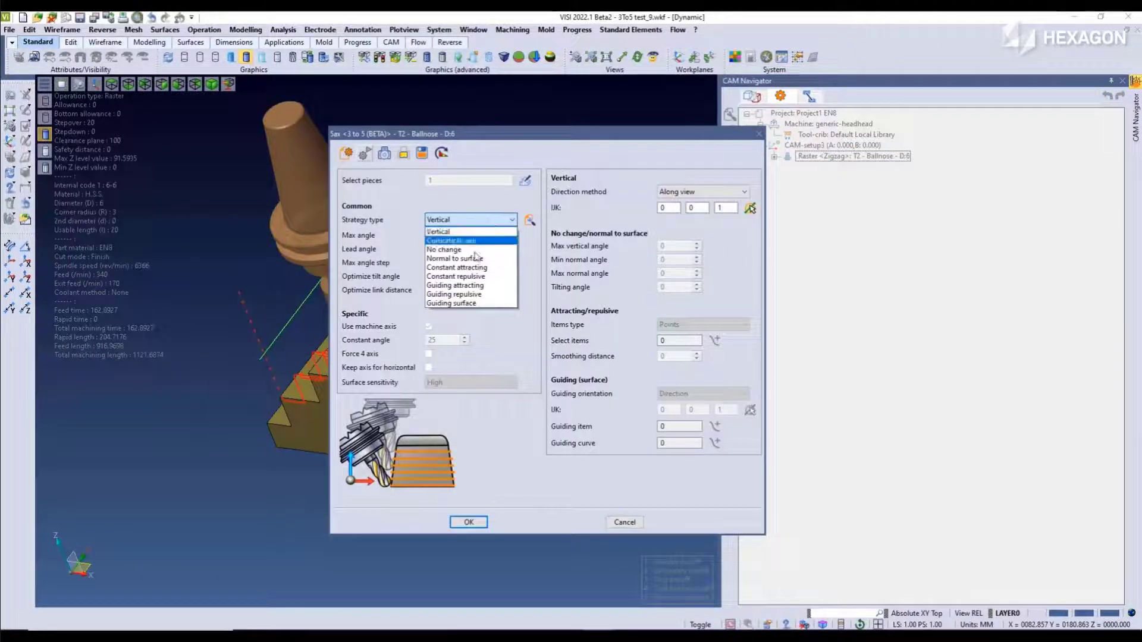
pyautogui.click(484, 305)
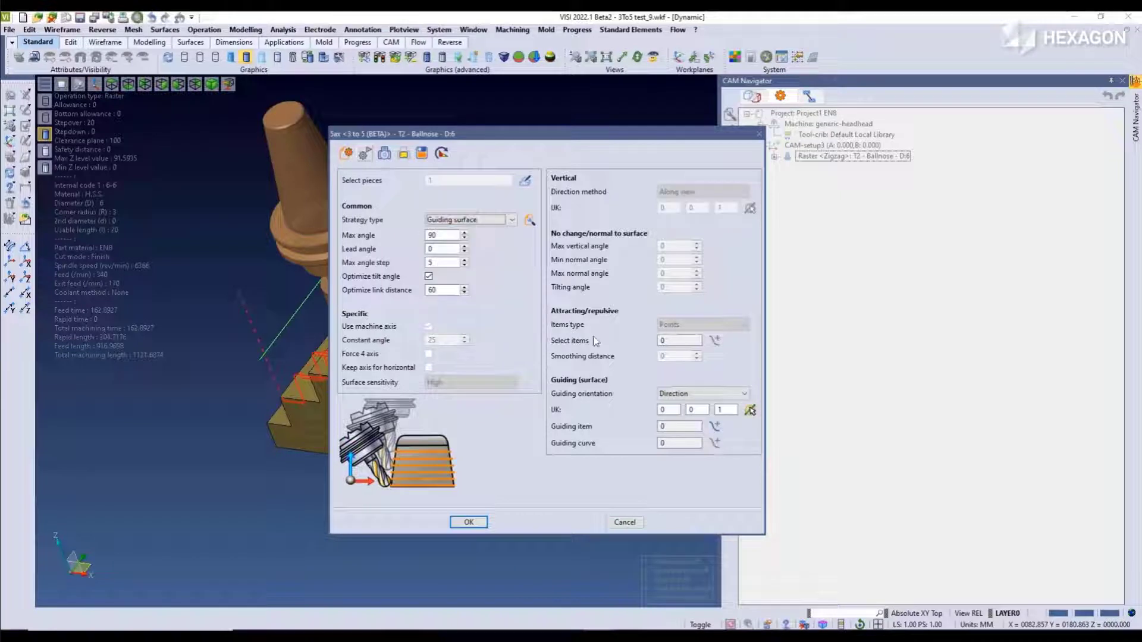
# Step: Set the guiding orientation to Direction with an IJK vector of 0, 1, 0 and accept the 3 to 5 settings
pyautogui.click(708, 394)
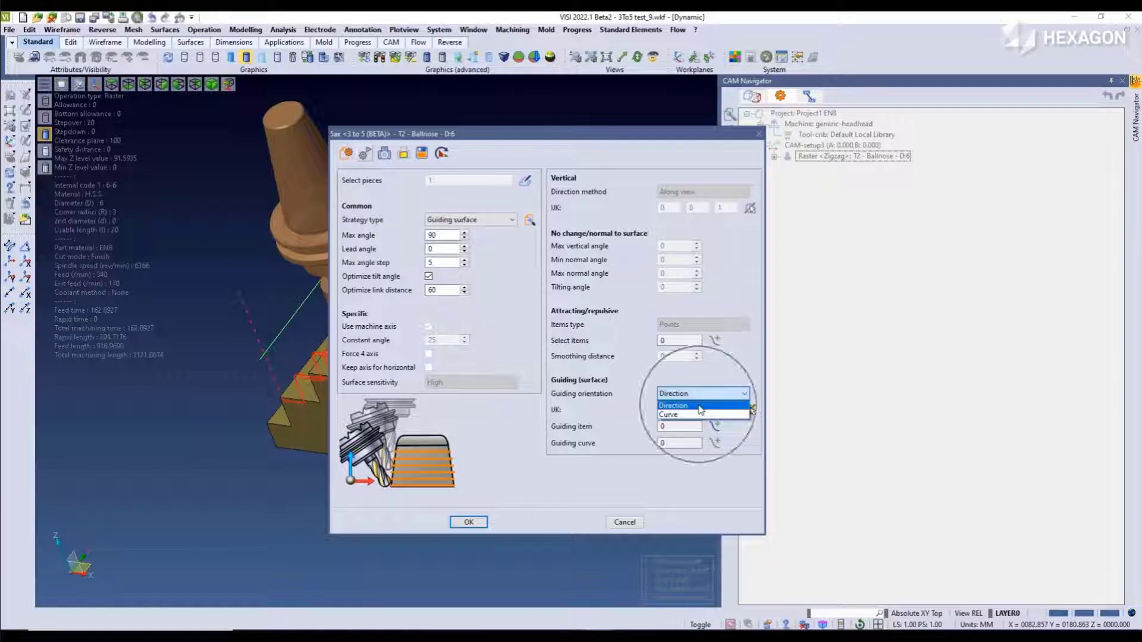
pyautogui.click(699, 406)
pyautogui.moveTo(728, 410); pyautogui.dragTo(707, 410)
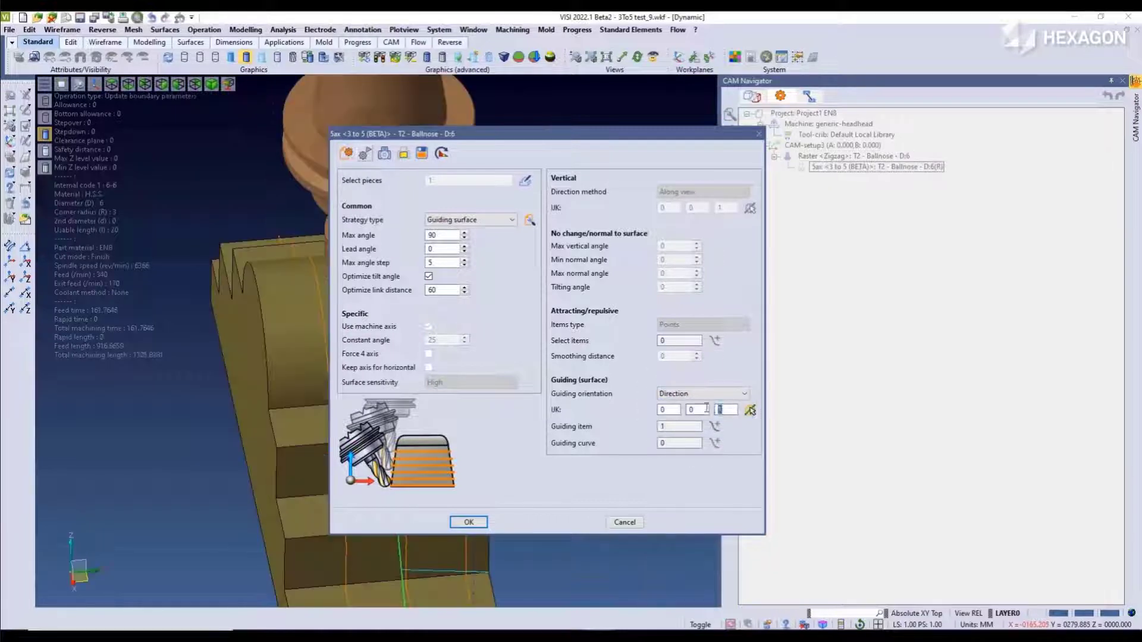
pyautogui.write('0')
pyautogui.doubleClick(698, 410)
pyautogui.write('1')
pyautogui.click(468, 522)
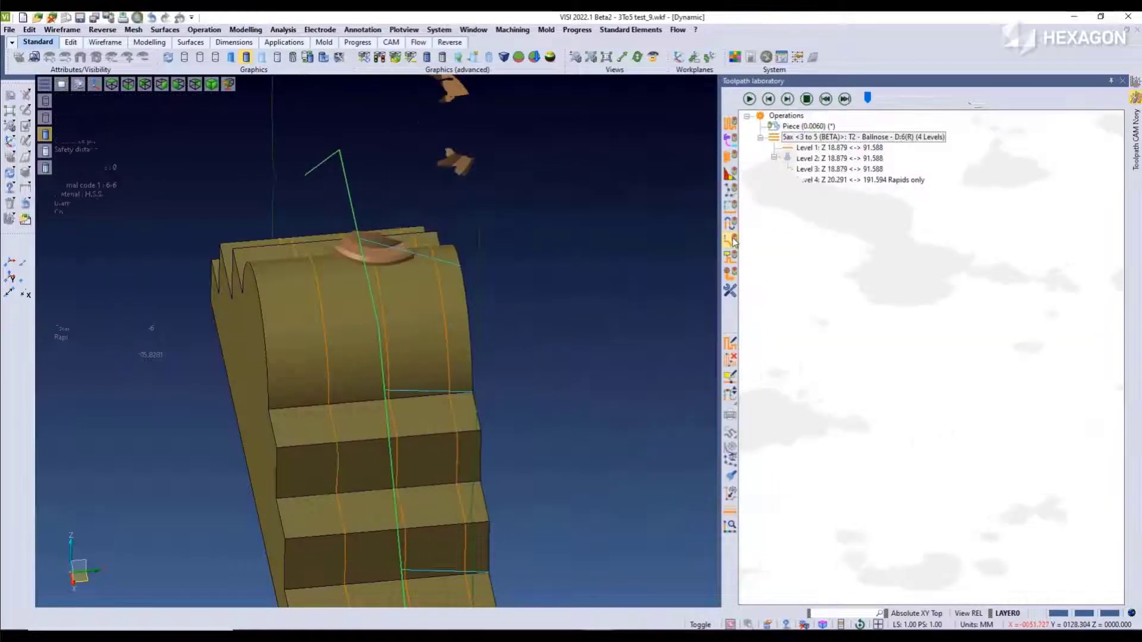
# Step: Inspect the guiding surface toolpath's tool axis vectors and the tool tilt at the outer corner of the step beside the arch
pyautogui.moveTo(390, 235); pyautogui.dragTo(428, 208, button='middle')
pyautogui.scroll(-3, 383, 207)
pyautogui.scroll(5, 469, 249)
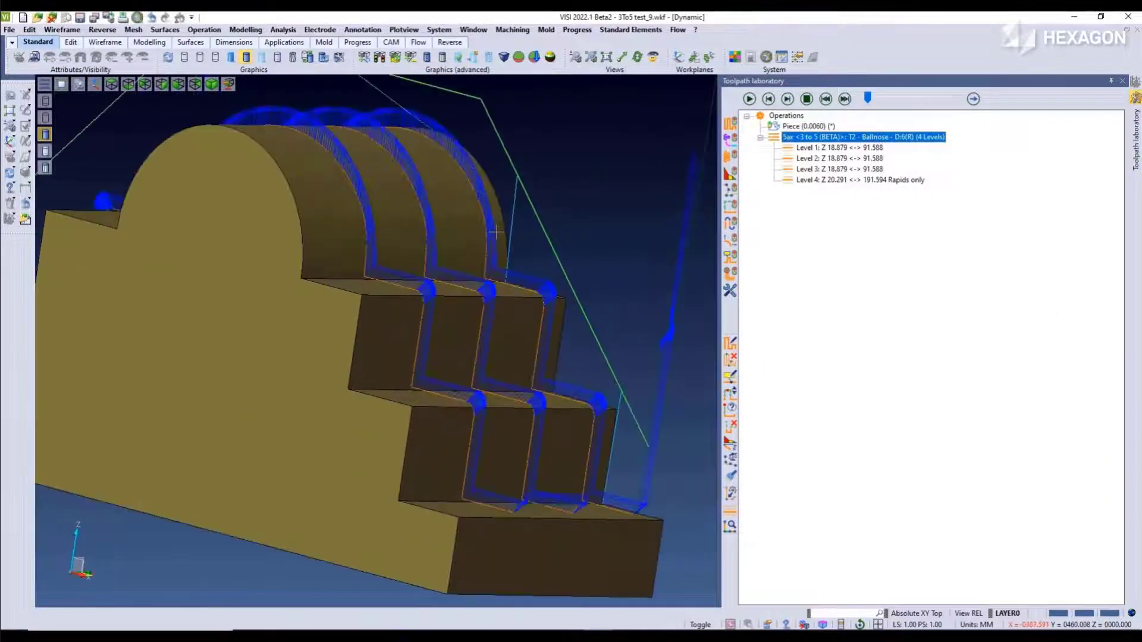
pyautogui.moveTo(459, 258); pyautogui.dragTo(489, 281, button='middle')
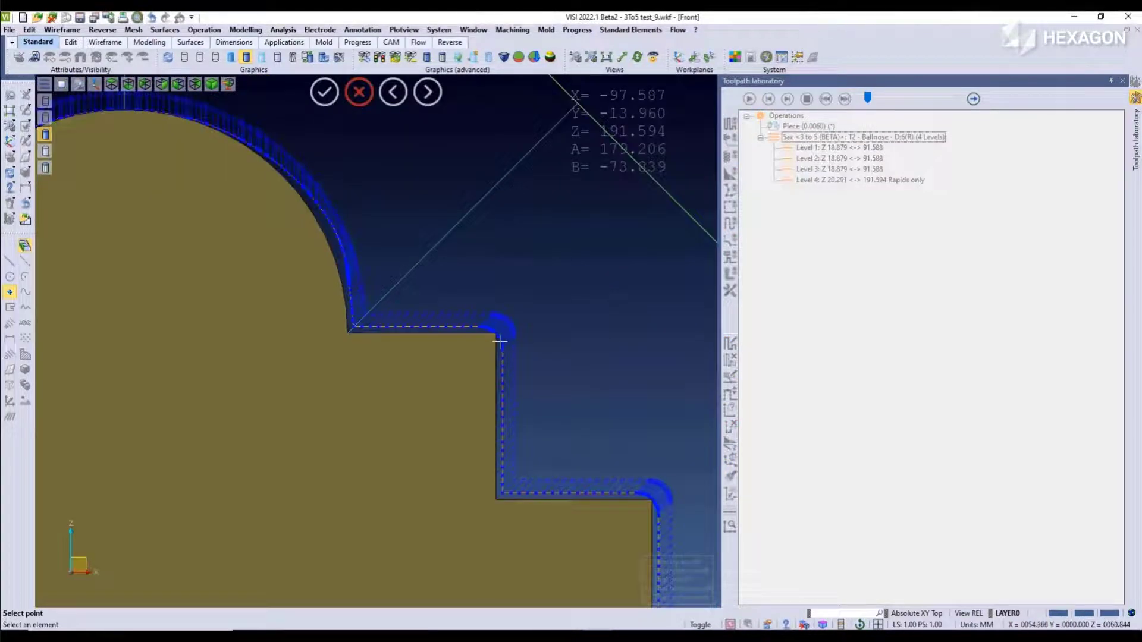
pyautogui.click(499, 340)
pyautogui.scroll(-5, 398, 319)
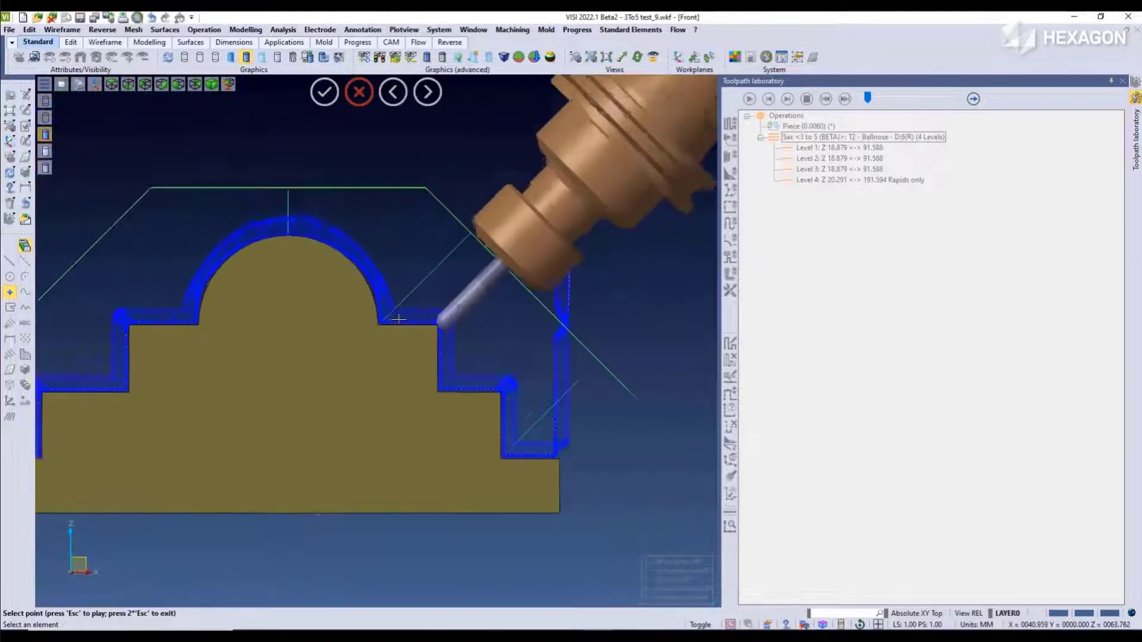
pyautogui.scroll(4, 399, 319)
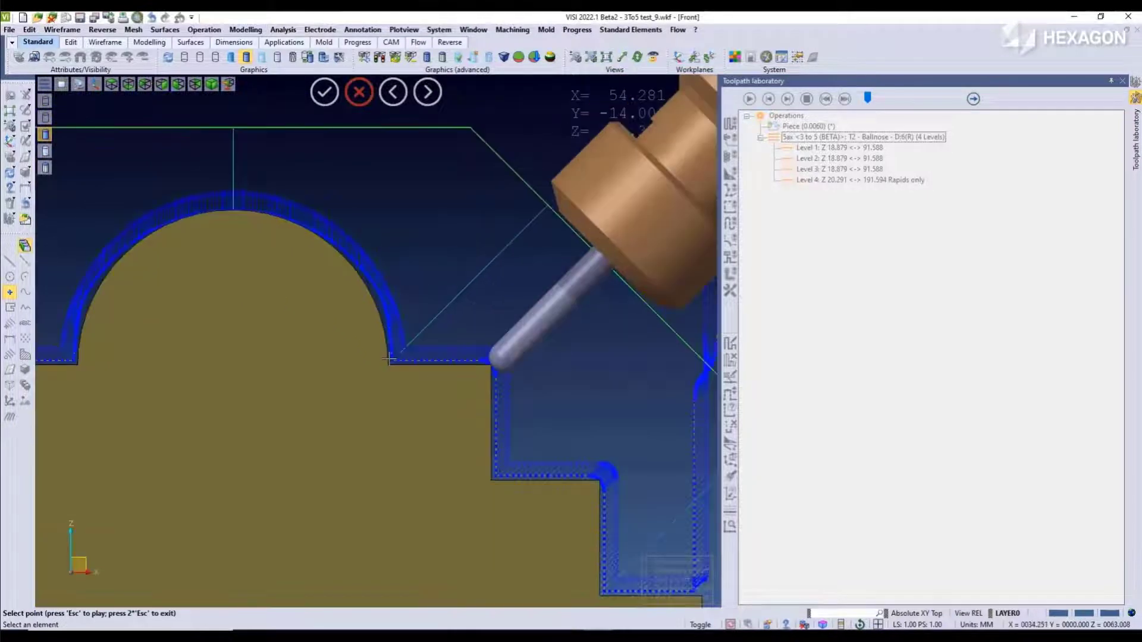
# Step: Inspect the tool tilt at the base of the arch, at its crown and at successive toolpath points down its +X flank
pyautogui.click(402, 370)
pyautogui.scroll(-5, 402, 370)
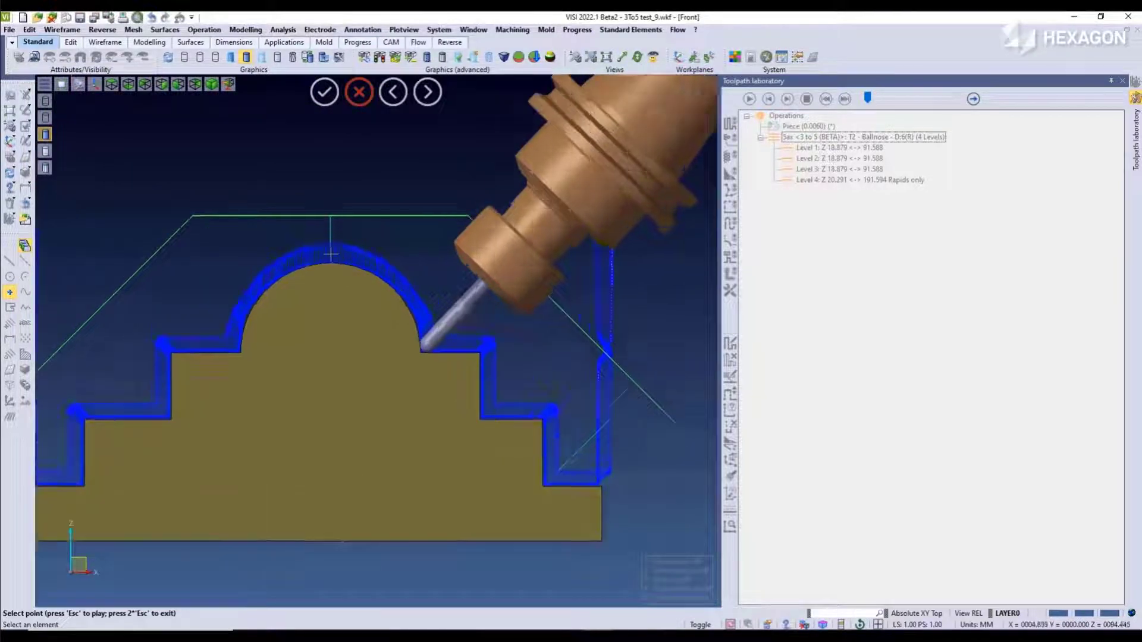
pyautogui.scroll(4, 349, 274)
pyautogui.click(354, 282)
pyautogui.scroll(-3, 354, 285)
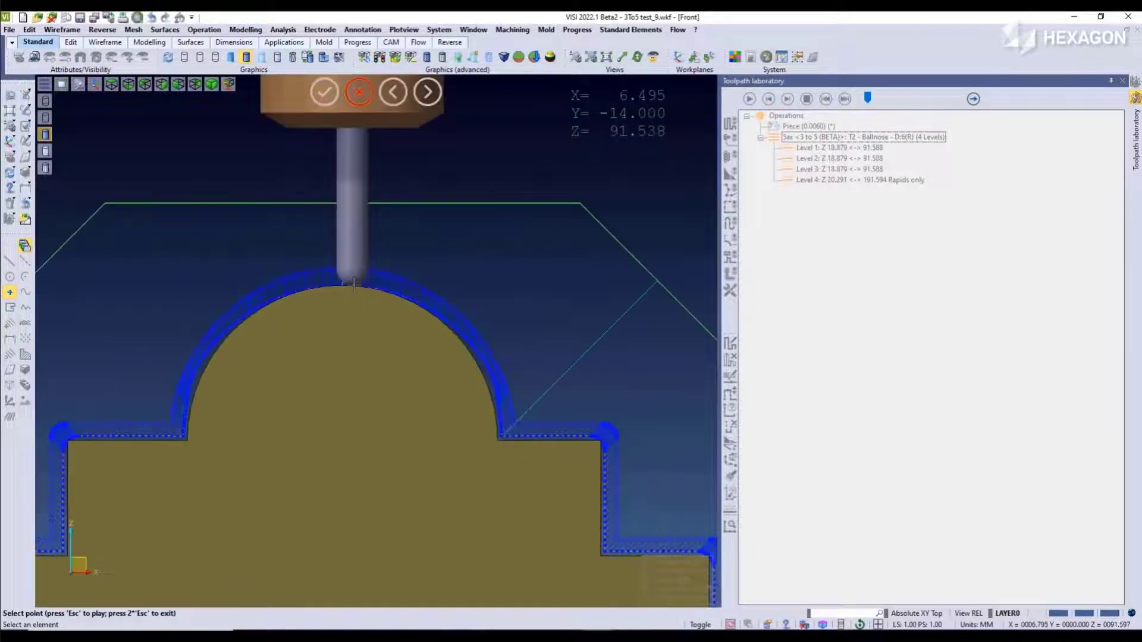
pyautogui.click(473, 344)
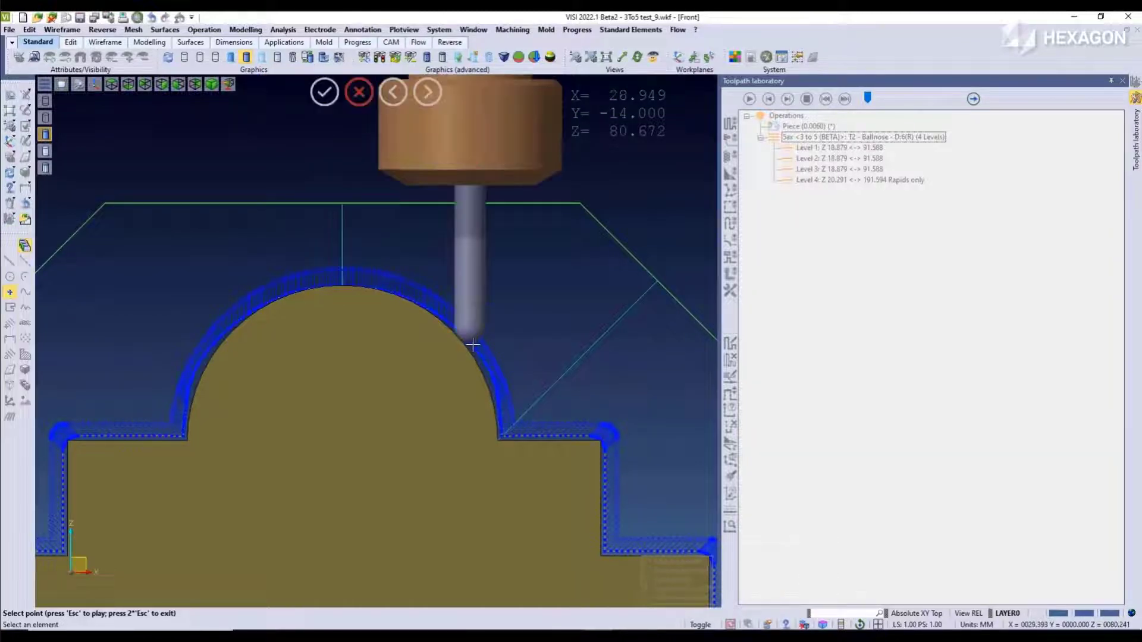
pyautogui.click(492, 373)
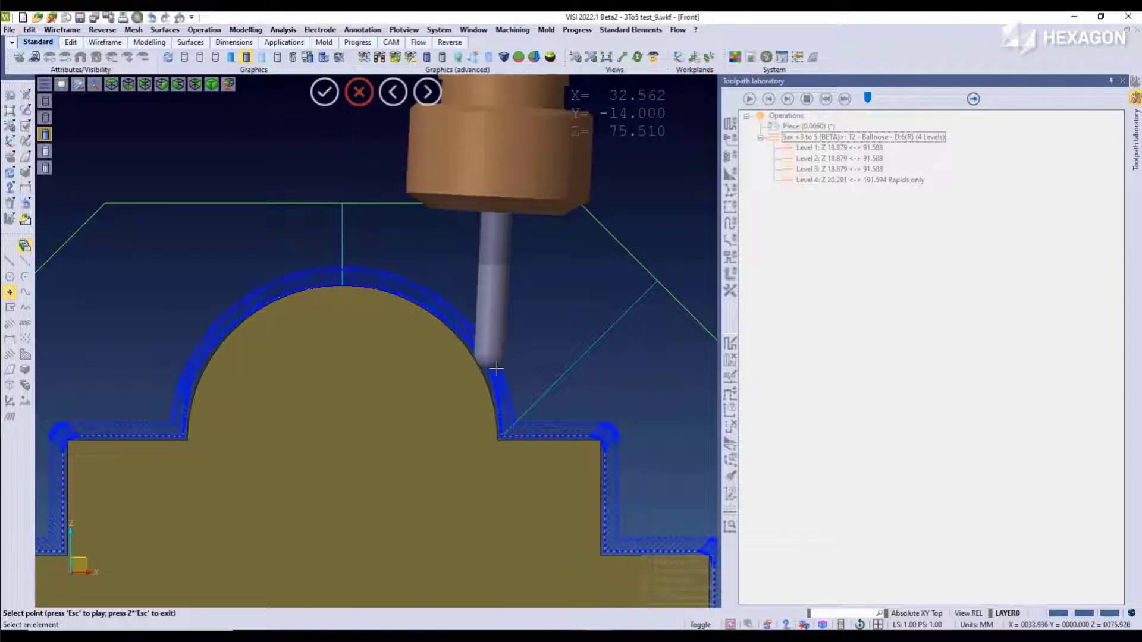
pyautogui.click(498, 395)
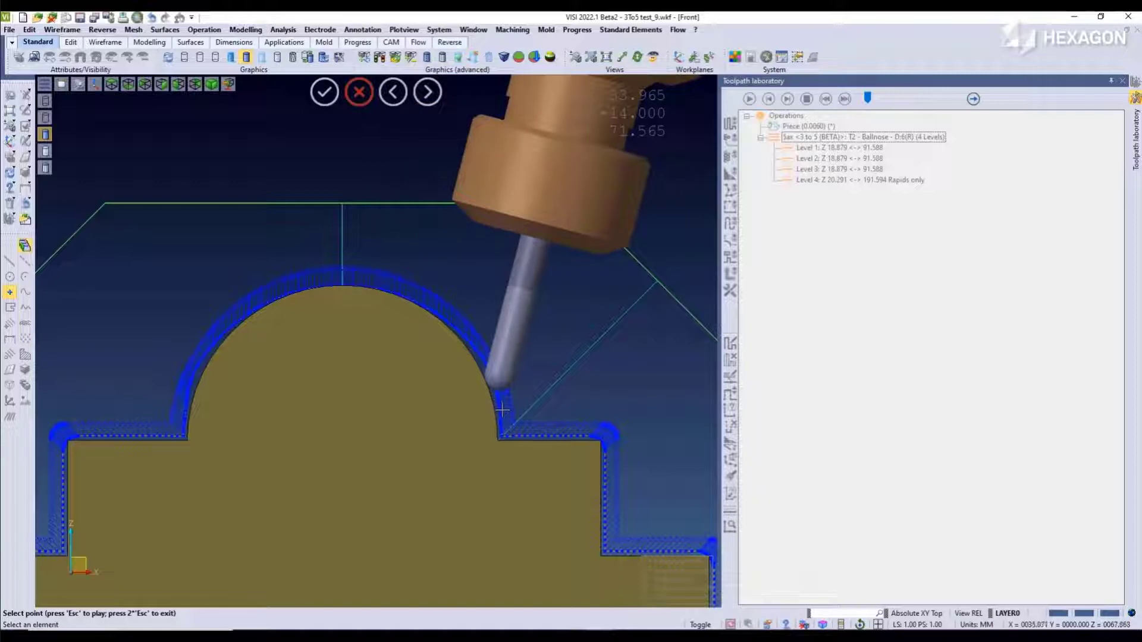
pyautogui.click(502, 418)
pyautogui.scroll(-5, 500, 413)
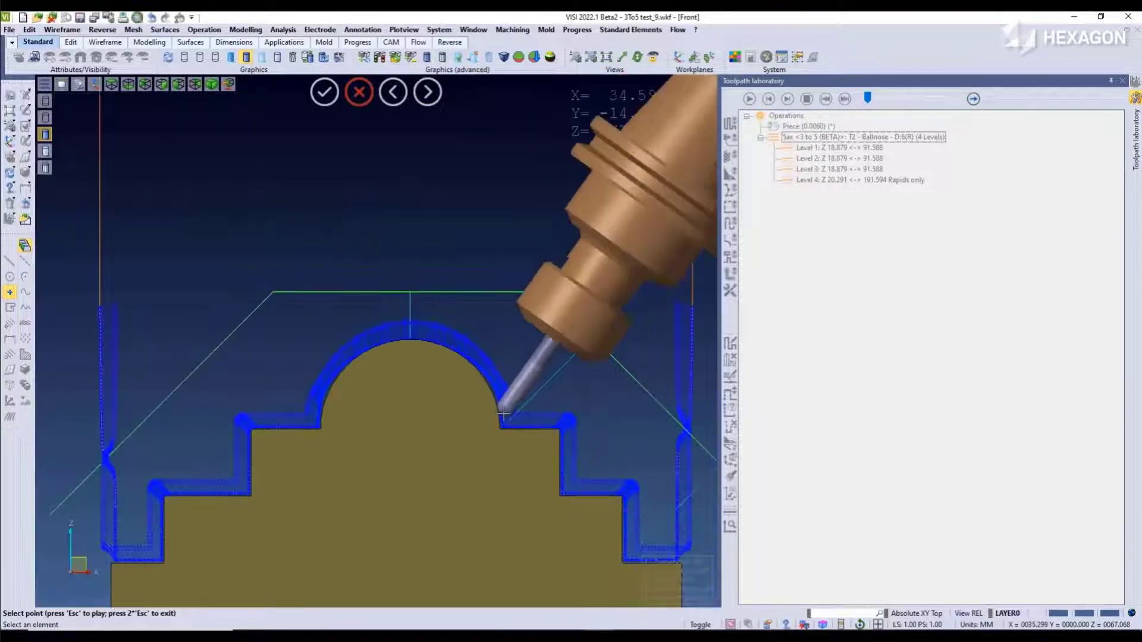
# Step: Inspect the tool tilt at the lower step's outer corner on the +X side and along the steps on the -X side
pyautogui.scroll(4, 565, 495)
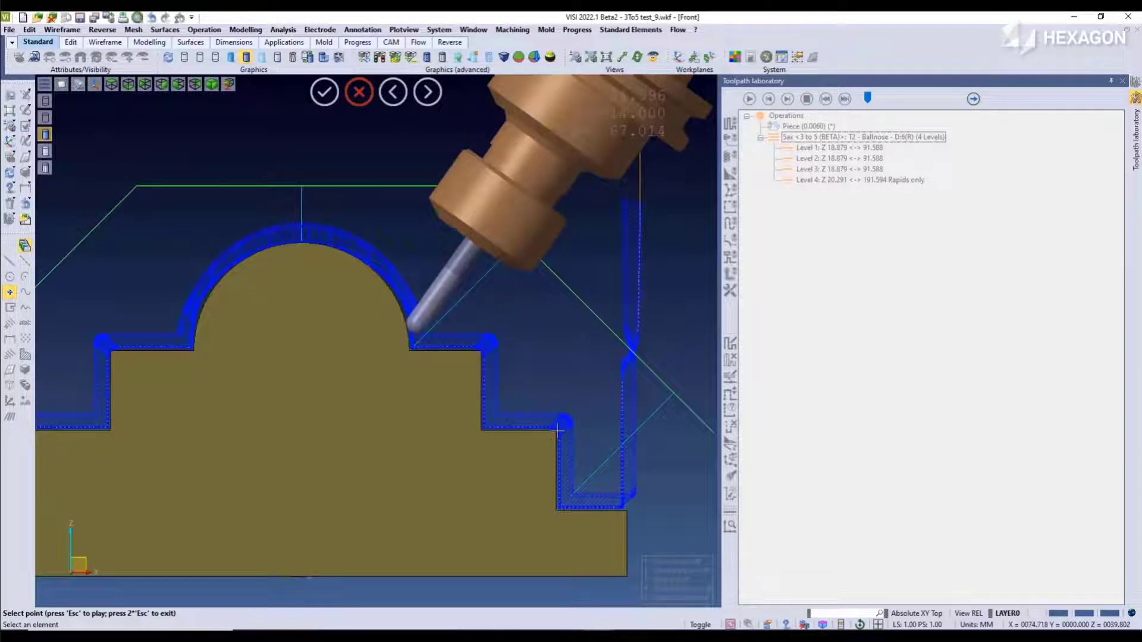
pyautogui.click(558, 430)
pyautogui.scroll(-4, 558, 430)
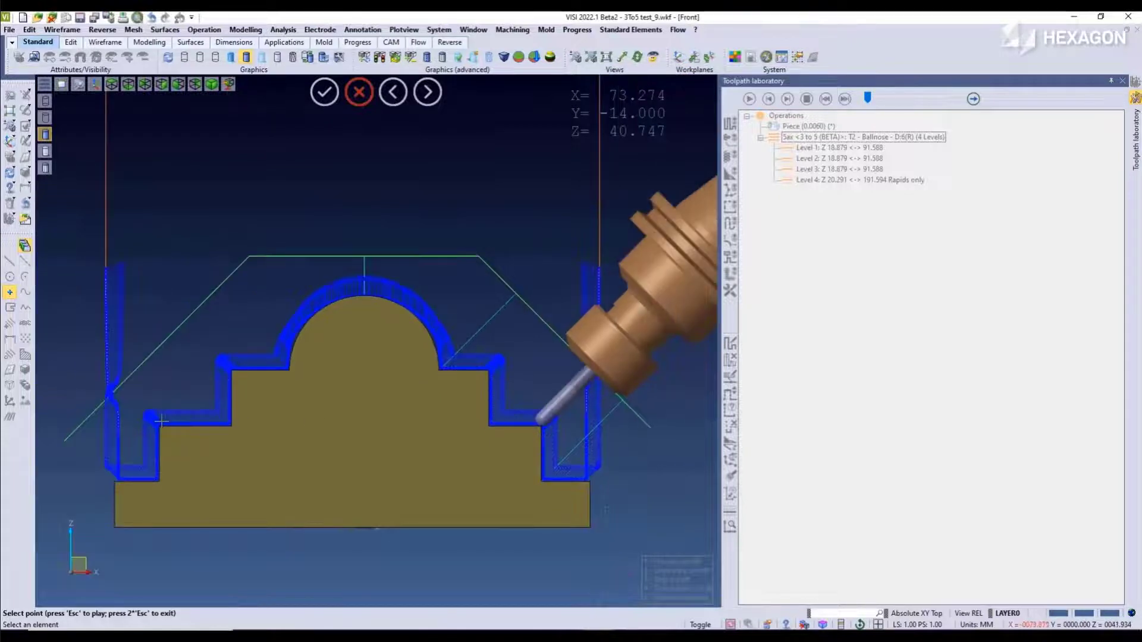
pyautogui.click(161, 421)
pyautogui.scroll(-1, 202, 417)
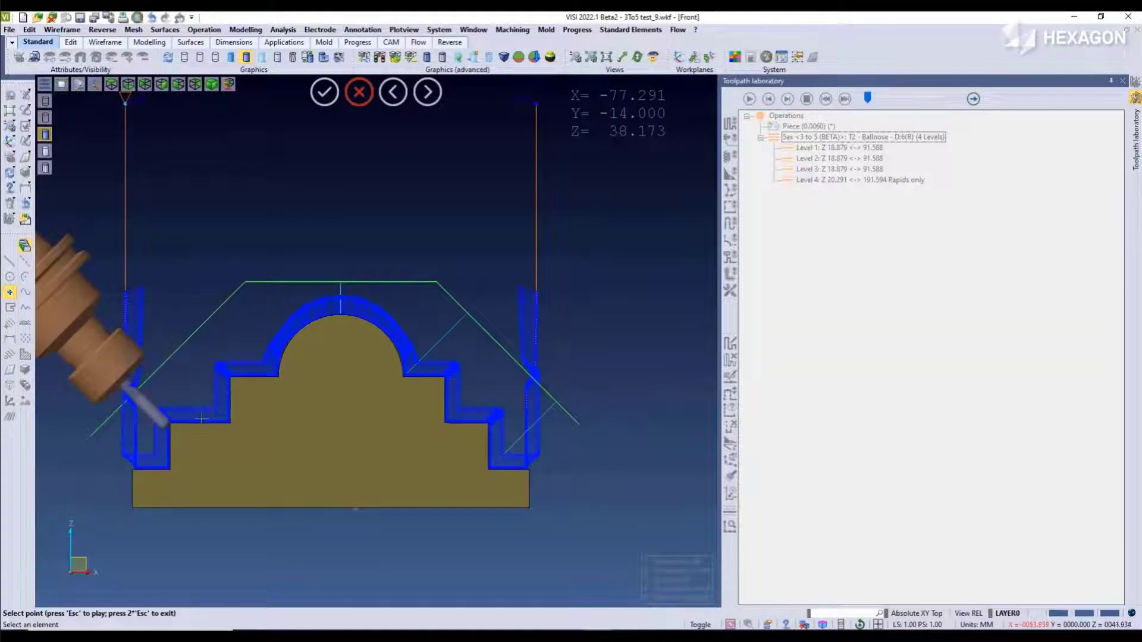
pyautogui.click(210, 420)
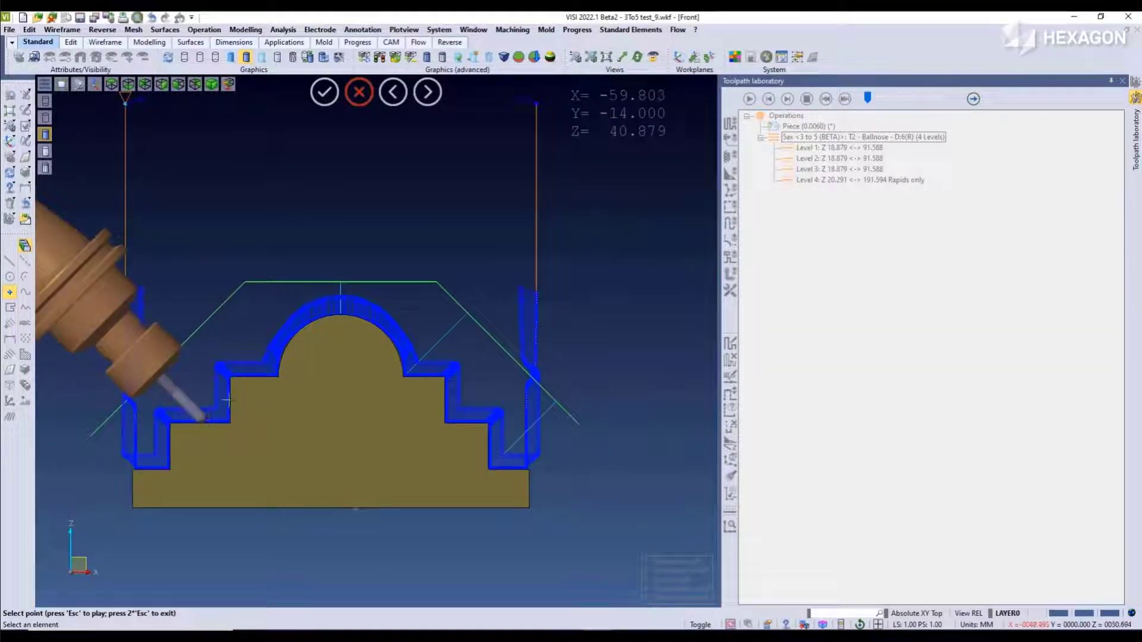
pyautogui.click(228, 399)
pyautogui.click(240, 376)
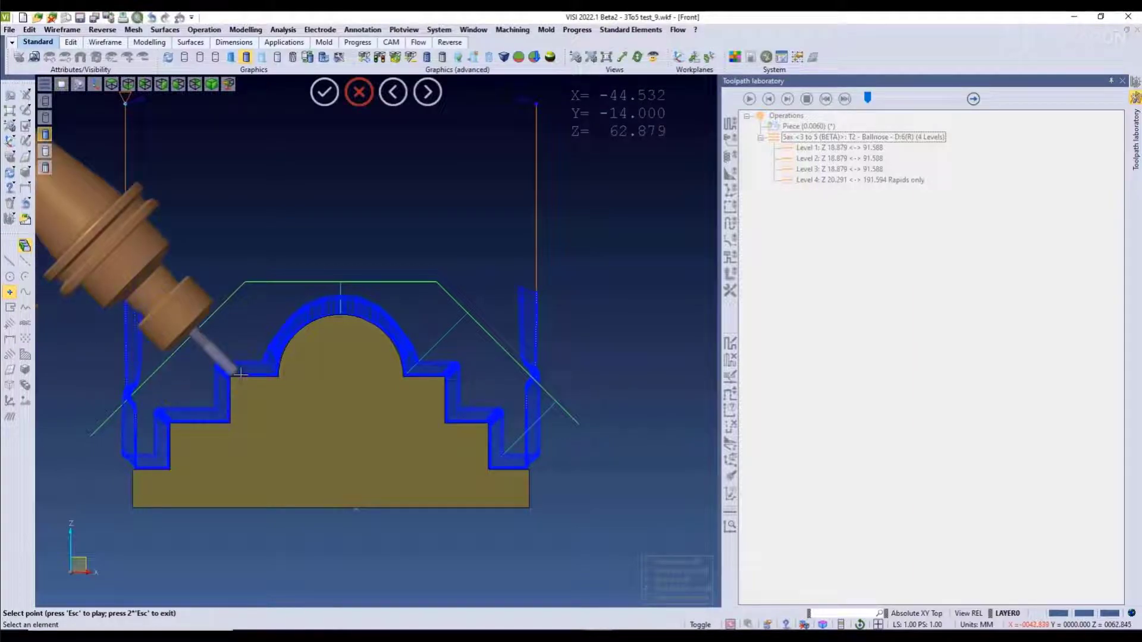